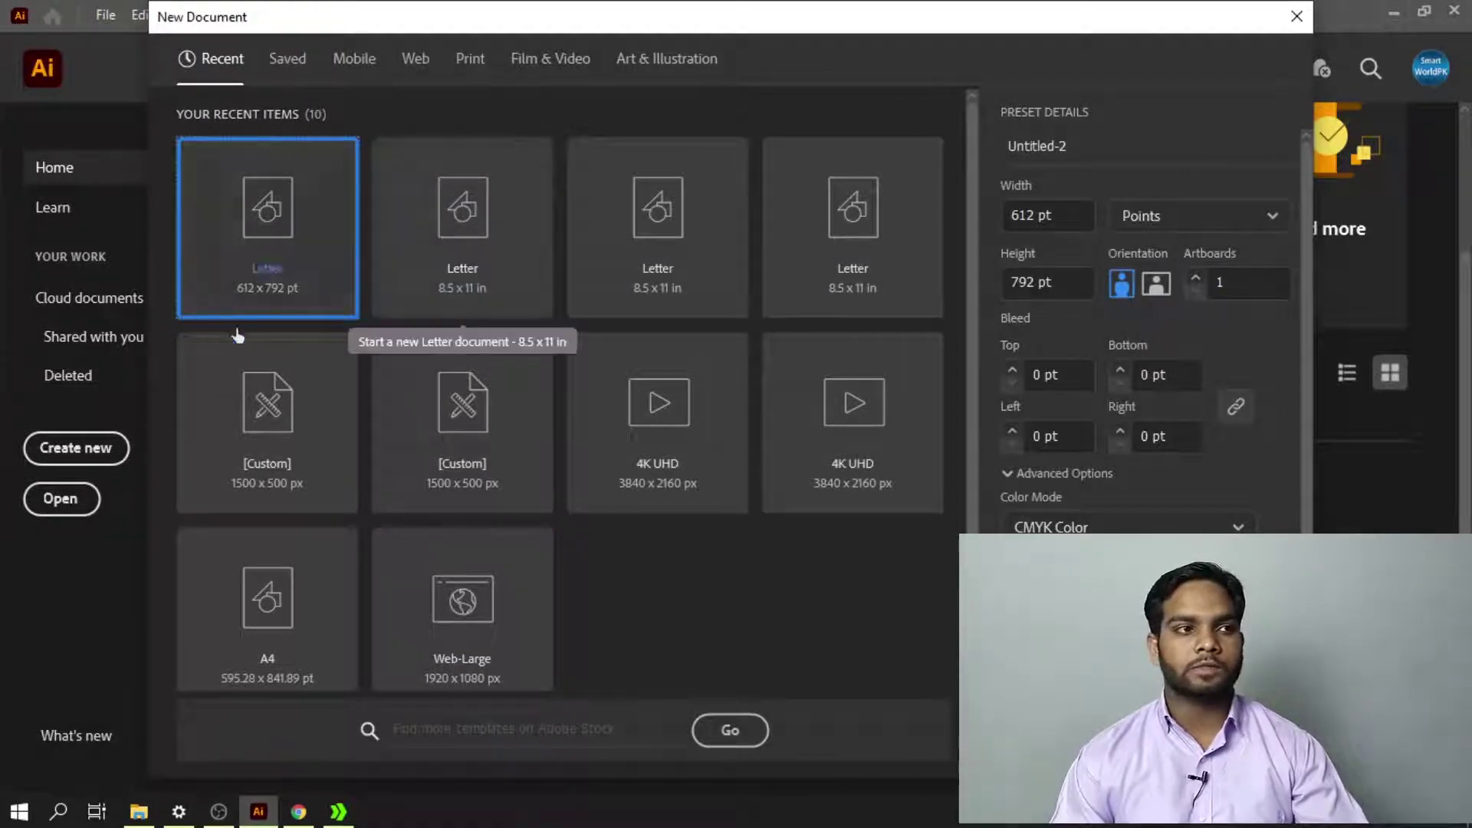
Create a new document from the 612 x 792 pt Letter preset.
{"action": "left_click", "coordinate": [307, 186]}
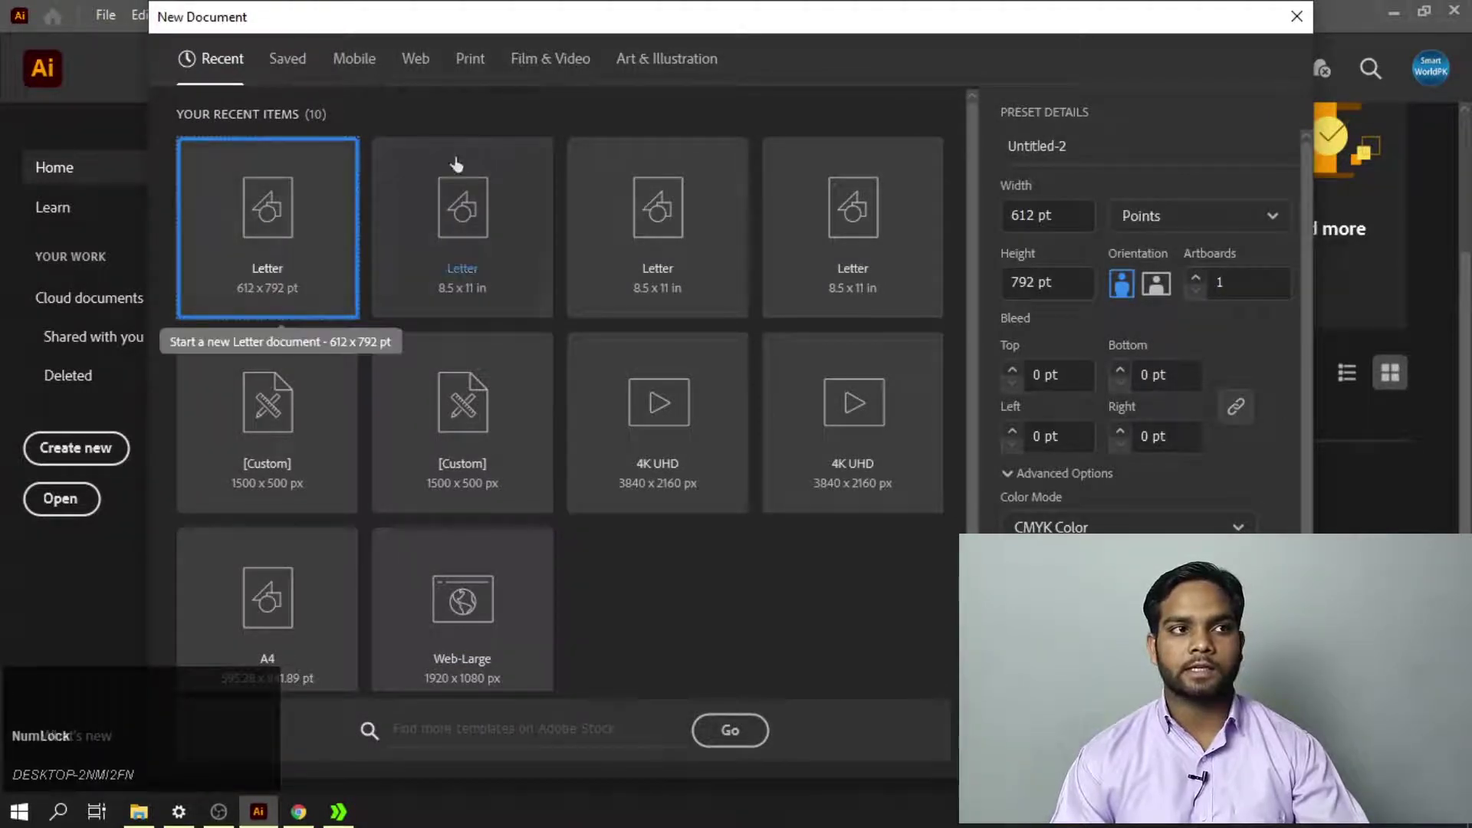
{"action": "left_click", "coordinate": [1170, 740]}
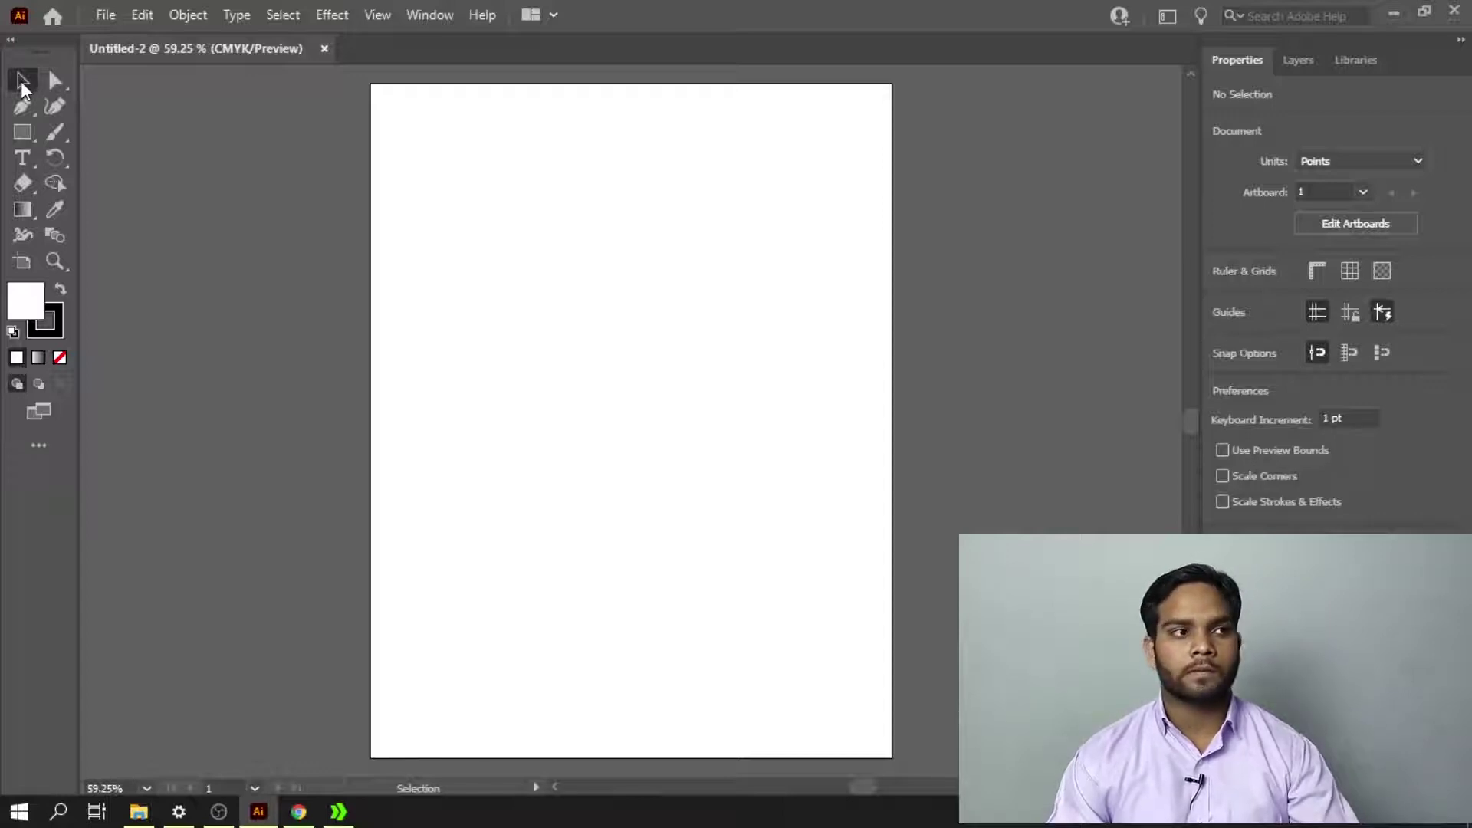
Switch between the Type, Selection and Direct Selection tools, finishing on the Selection tool.
{"action": "left_click", "coordinate": [16, 163]}
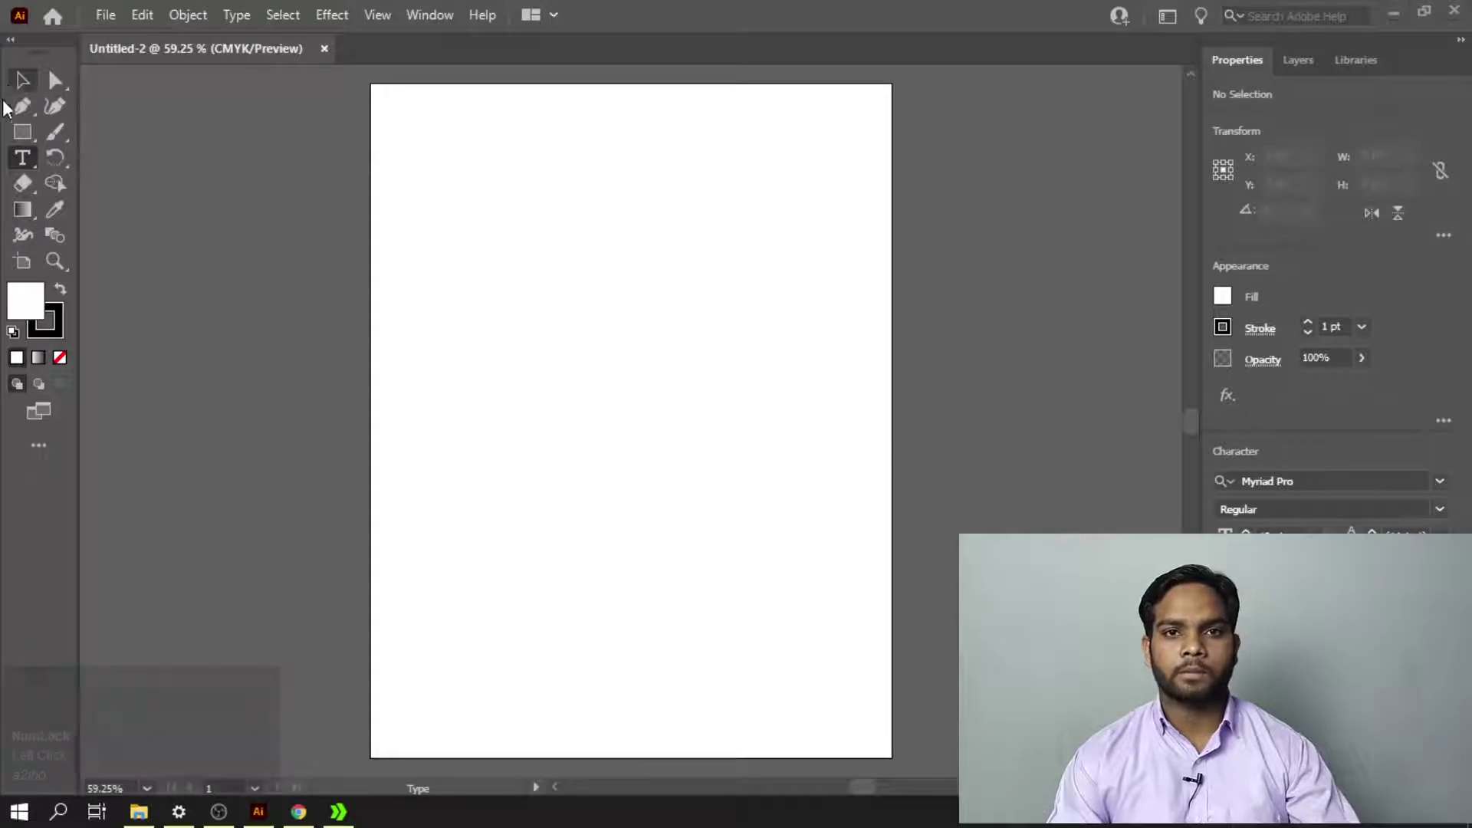
{"action": "key", "text": "v"}
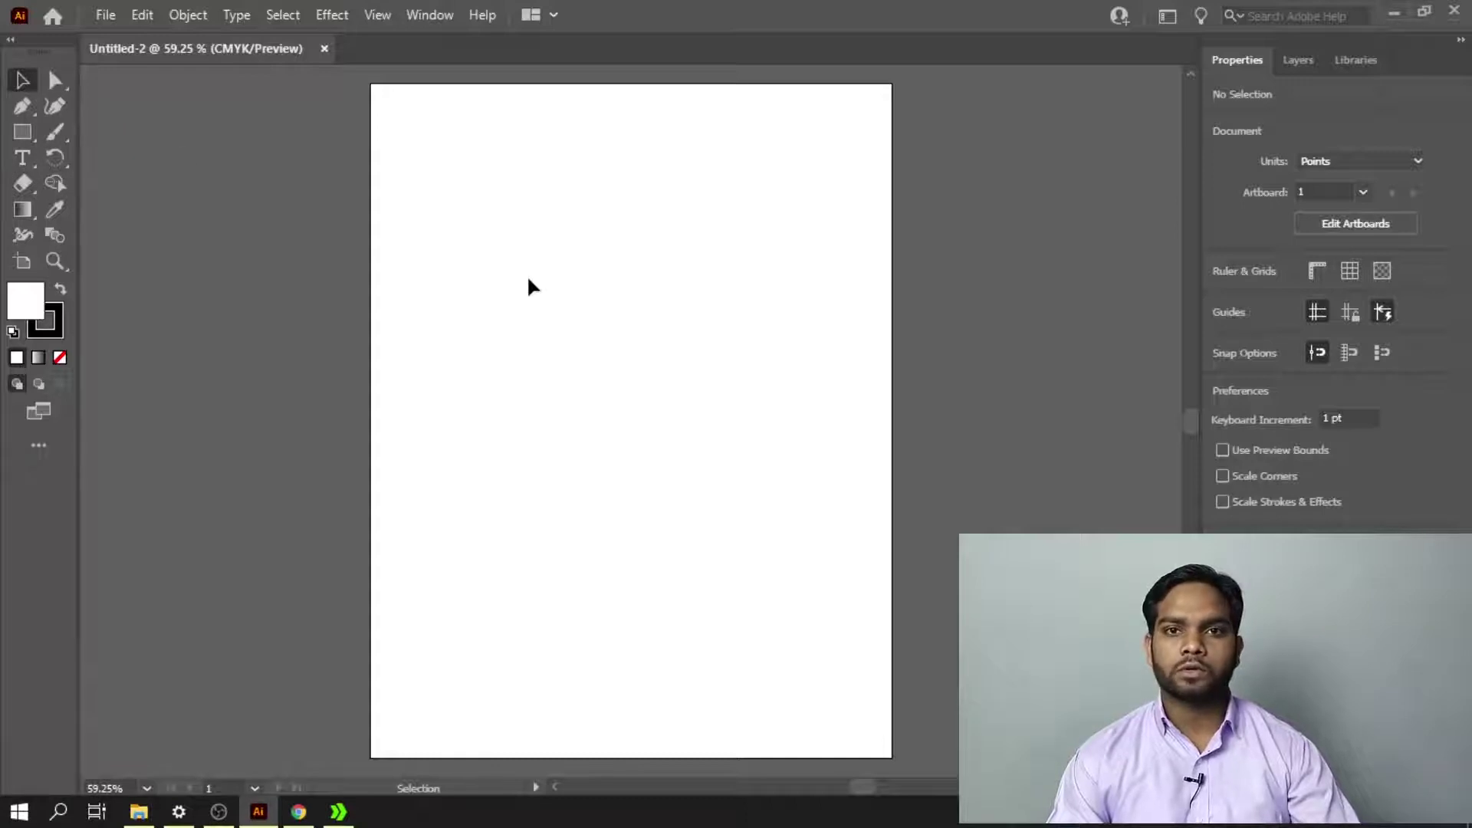
{"action": "left_click", "coordinate": [54, 80]}
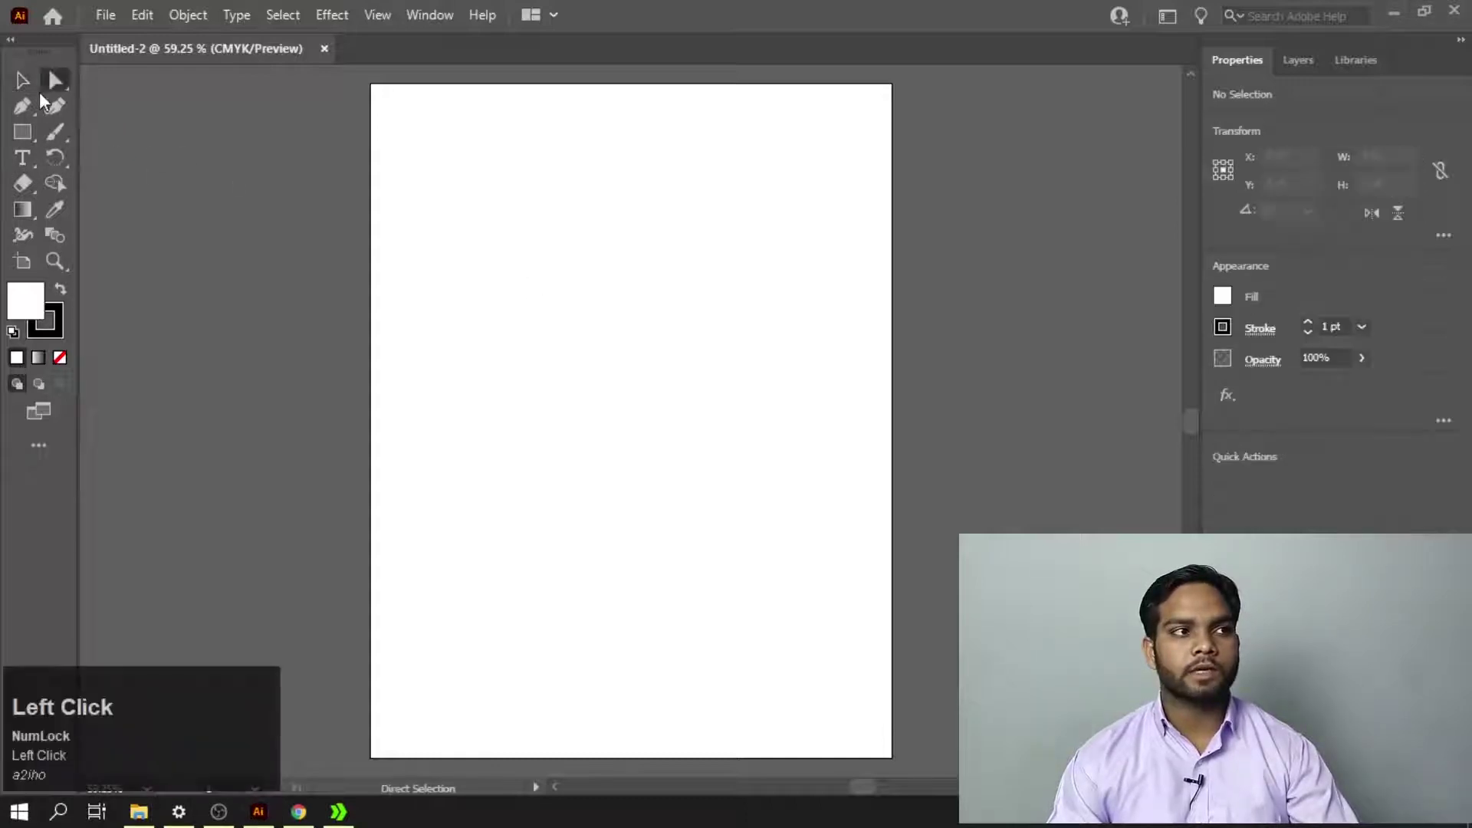
{"action": "left_click", "coordinate": [15, 80]}
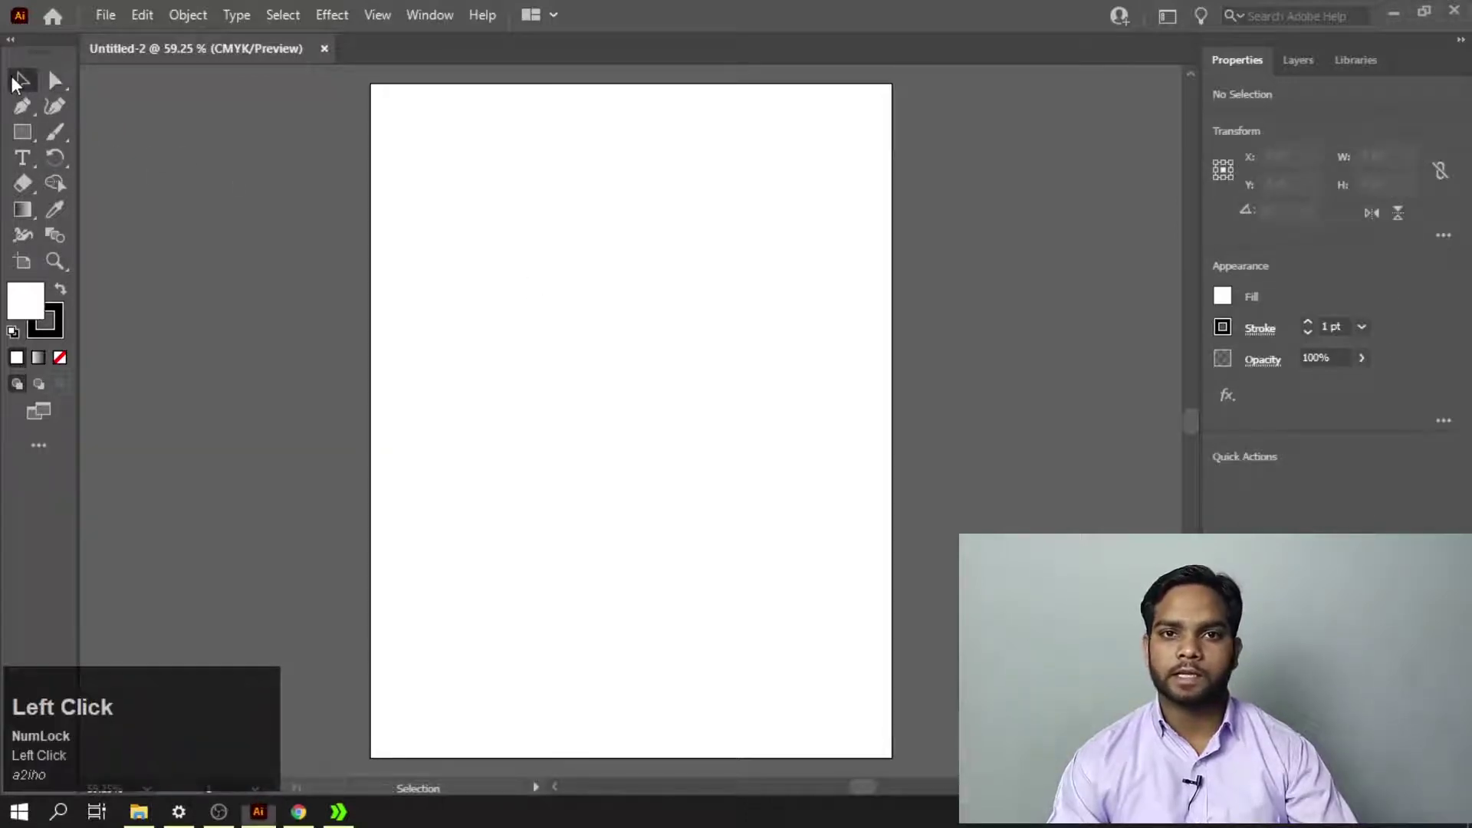
{"action": "left_click", "coordinate": [54, 80]}
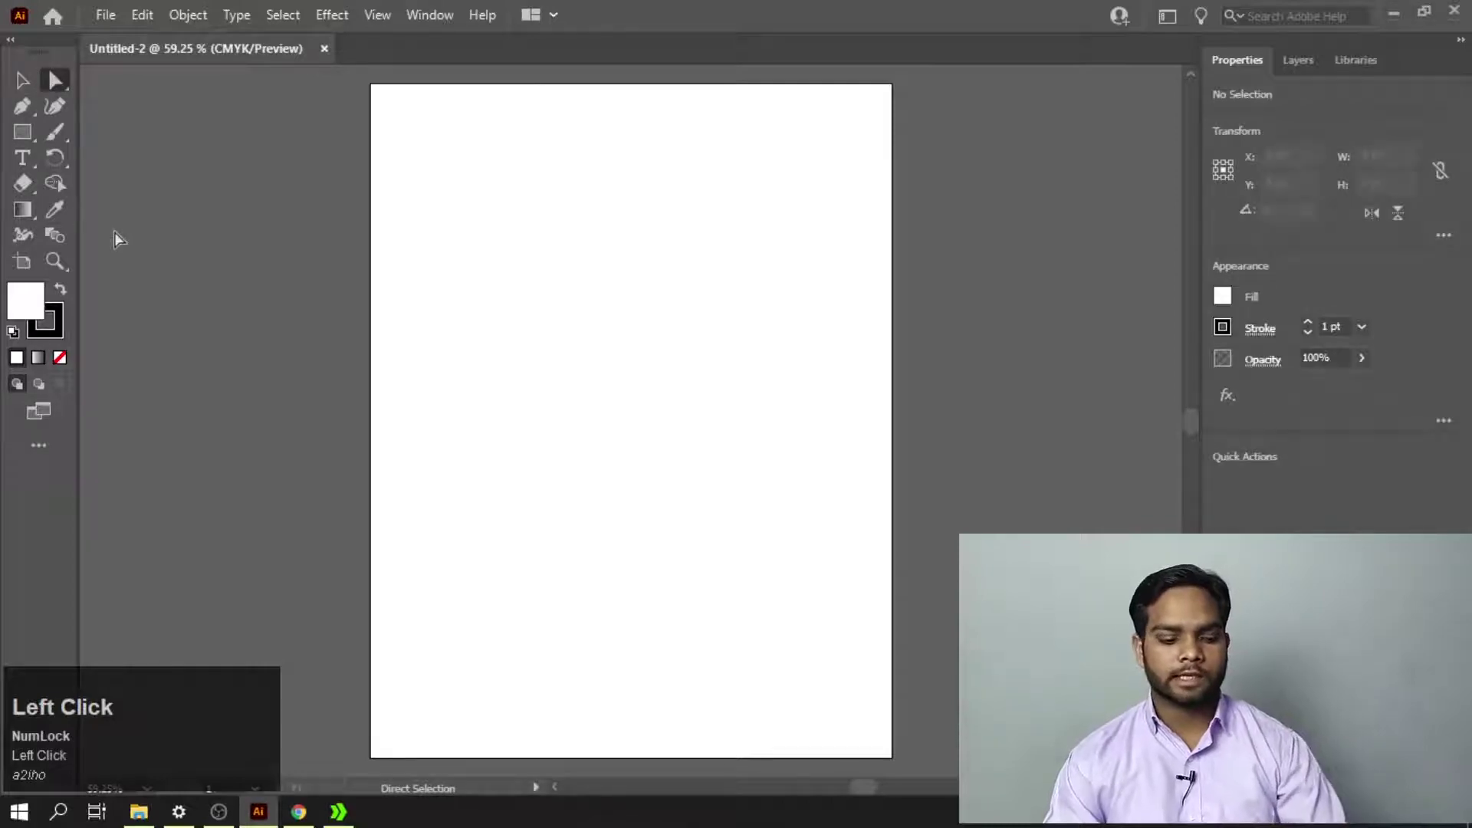
{"action": "key", "text": "v"}
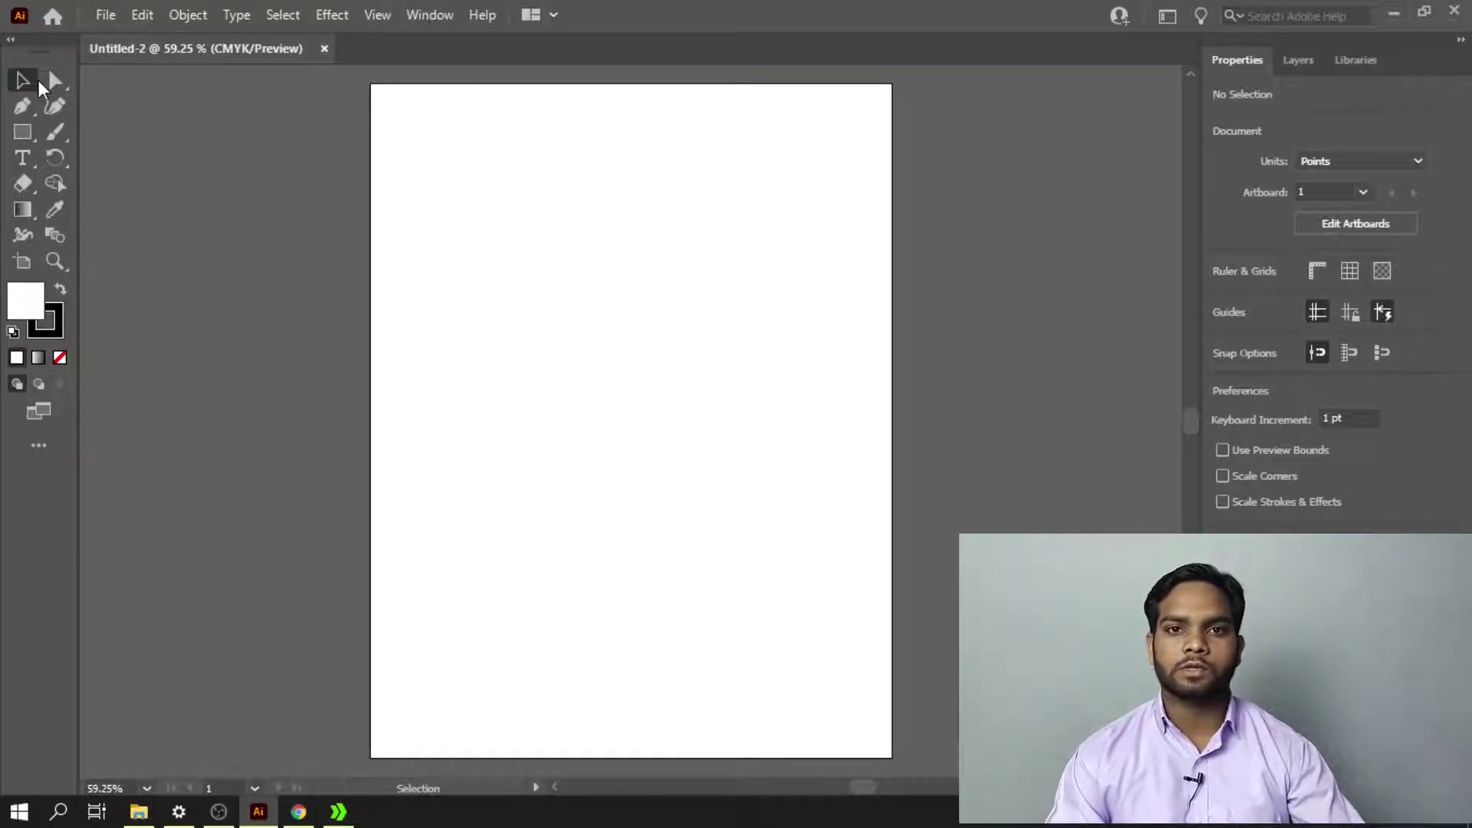
Draw a square of about 105 pt in the page's upper left and a circle about 237 pt wide near the page's middle.
{"action": "left_click", "coordinate": [22, 131]}
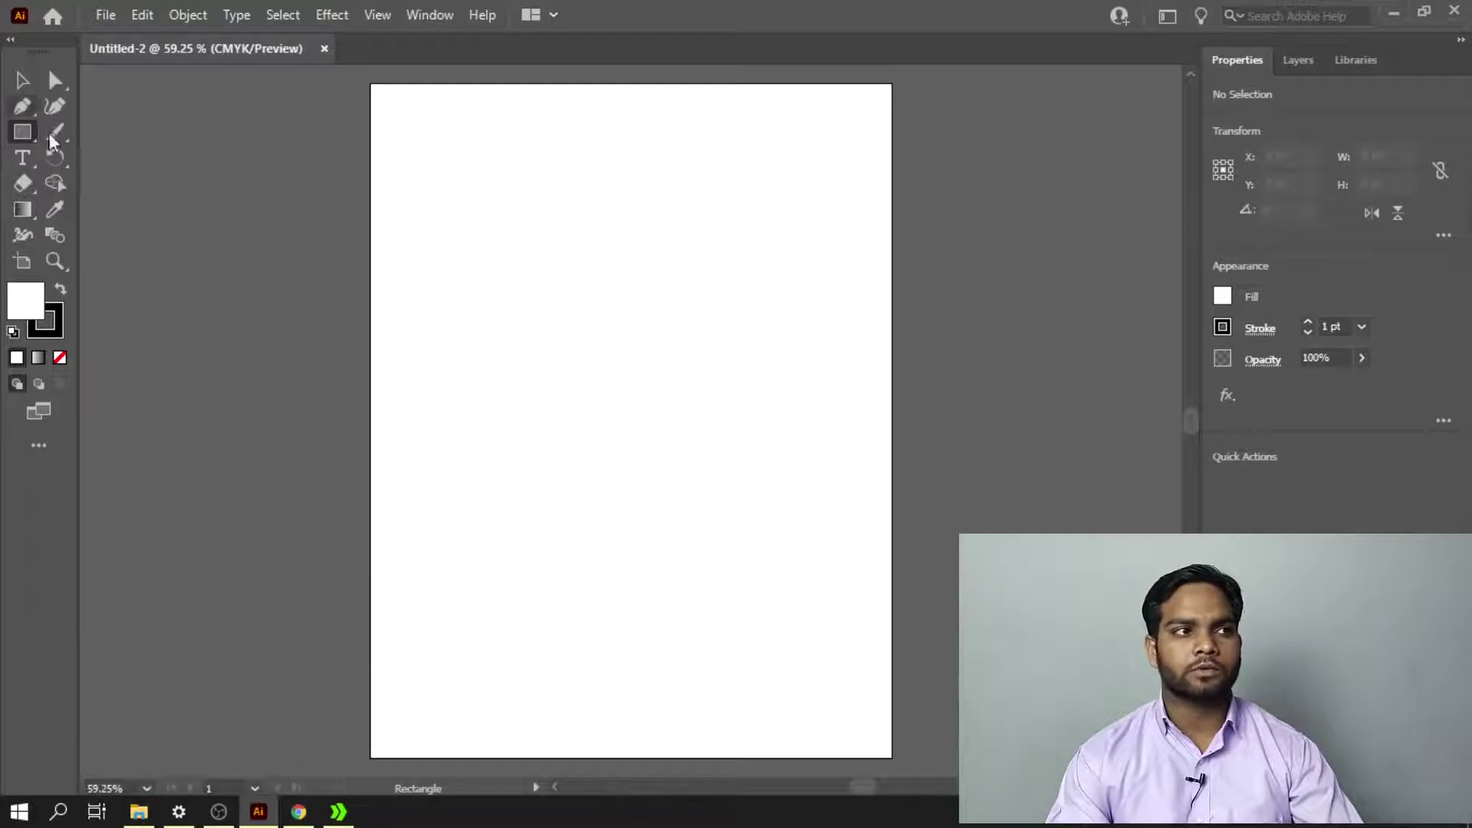
{"action": "mouse_move", "coordinate": [450, 196]}
{"action": "left_mouse_down"}
{"action": "mouse_move", "coordinate": [507, 230]}
{"action": "mouse_move", "coordinate": [630, 379]}
{"action": "mouse_move", "coordinate": [542, 285]}
{"action": "left_mouse_up"}
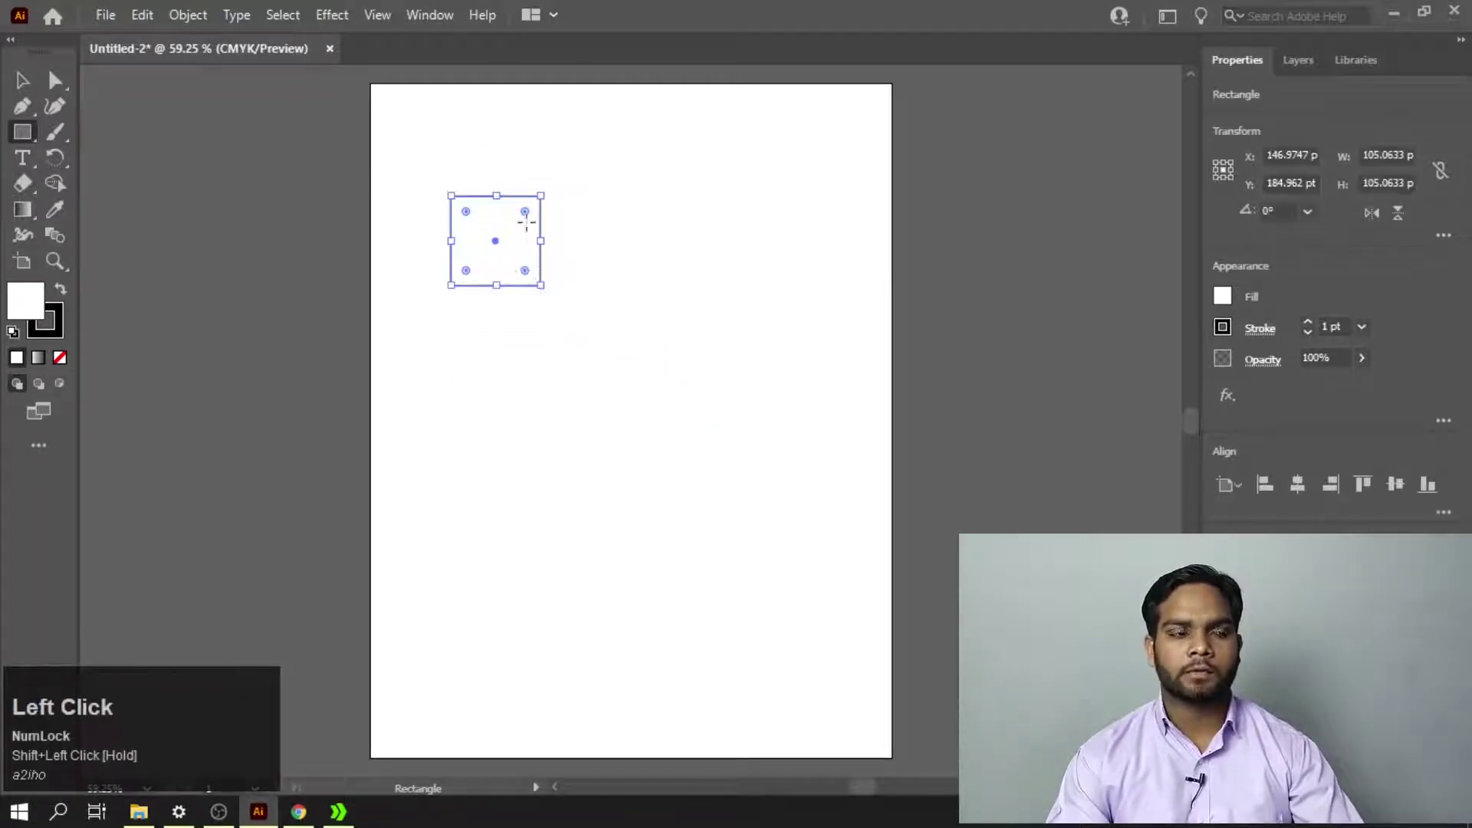
{"action": "right_click", "coordinate": [36, 140]}
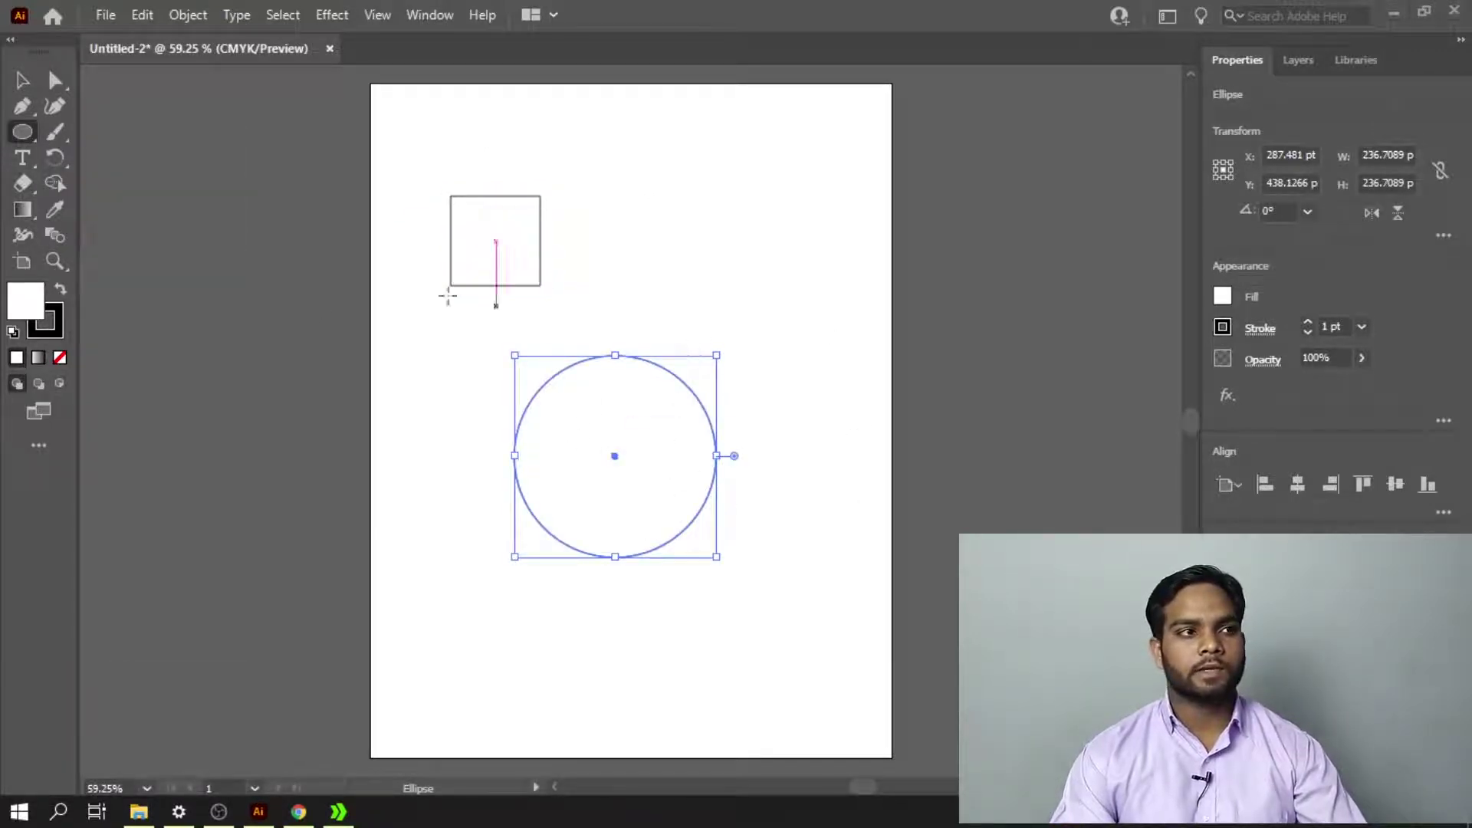
{"action": "left_click", "coordinate": [21, 81]}
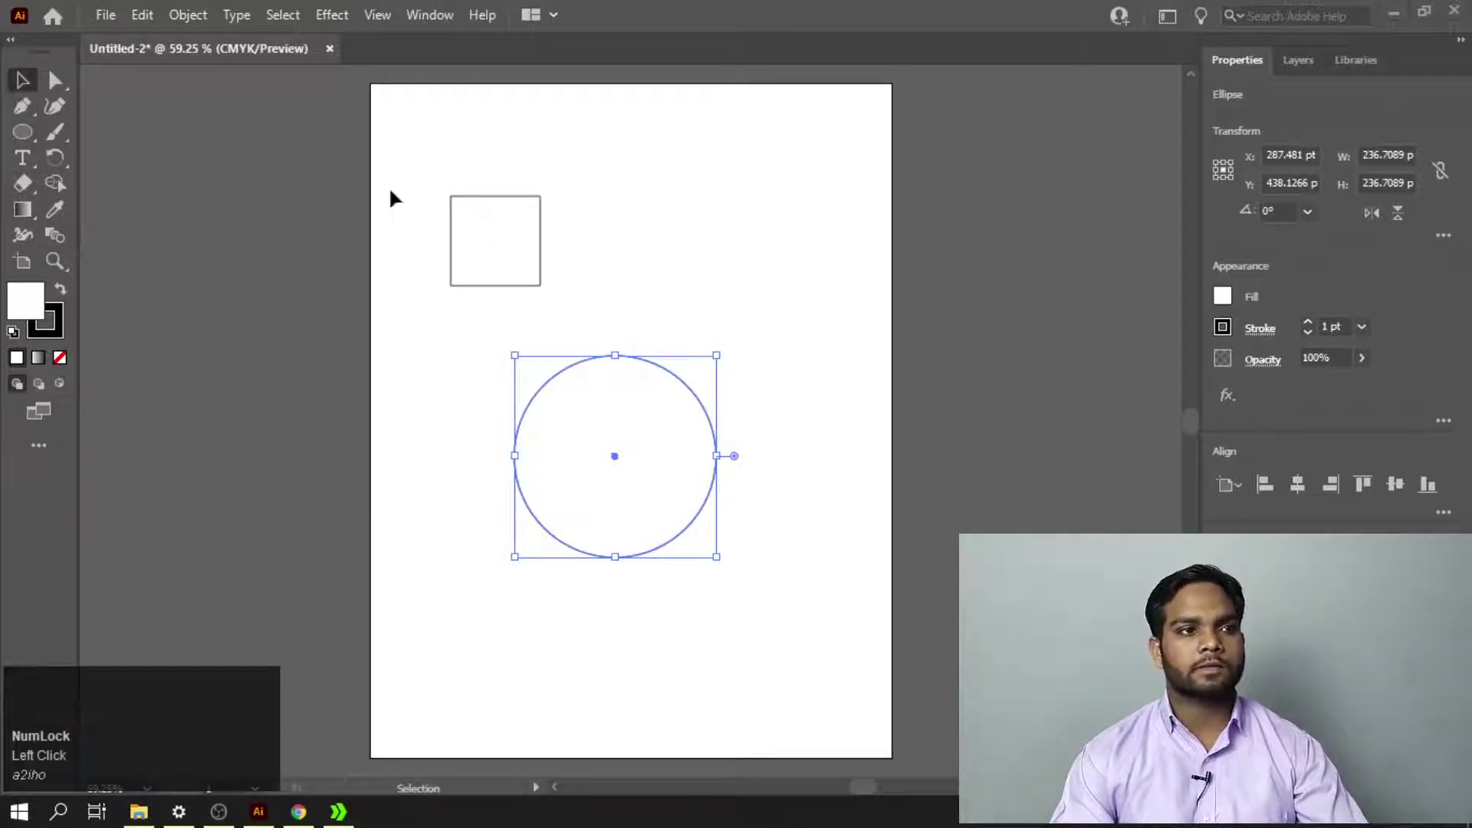
Draw two more squares in a row to the right of the first, about 135 pt and about 172 pt wide.
{"action": "right_click", "coordinate": [16, 135]}
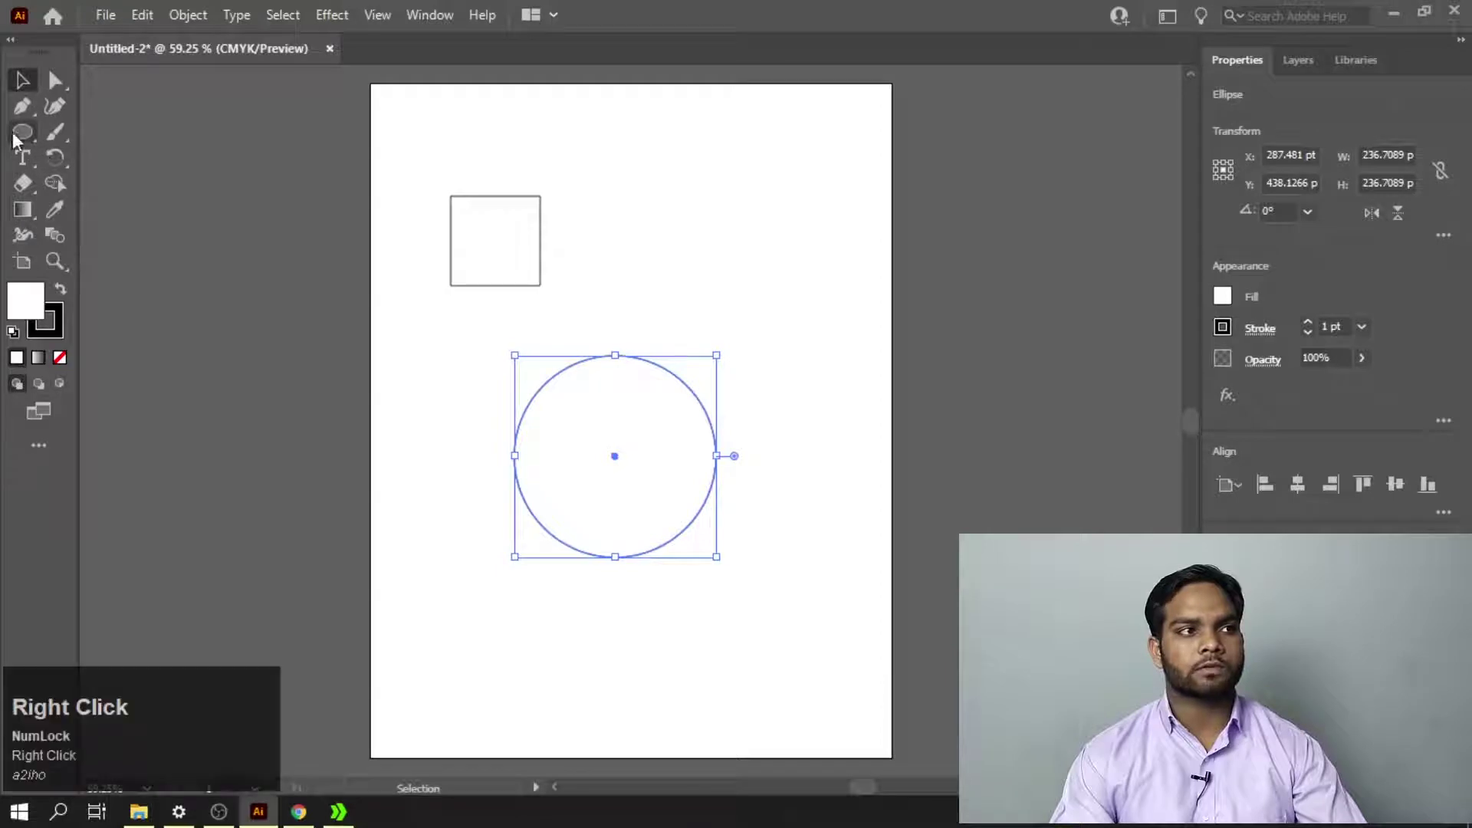
{"action": "left_click", "coordinate": [499, 215]}
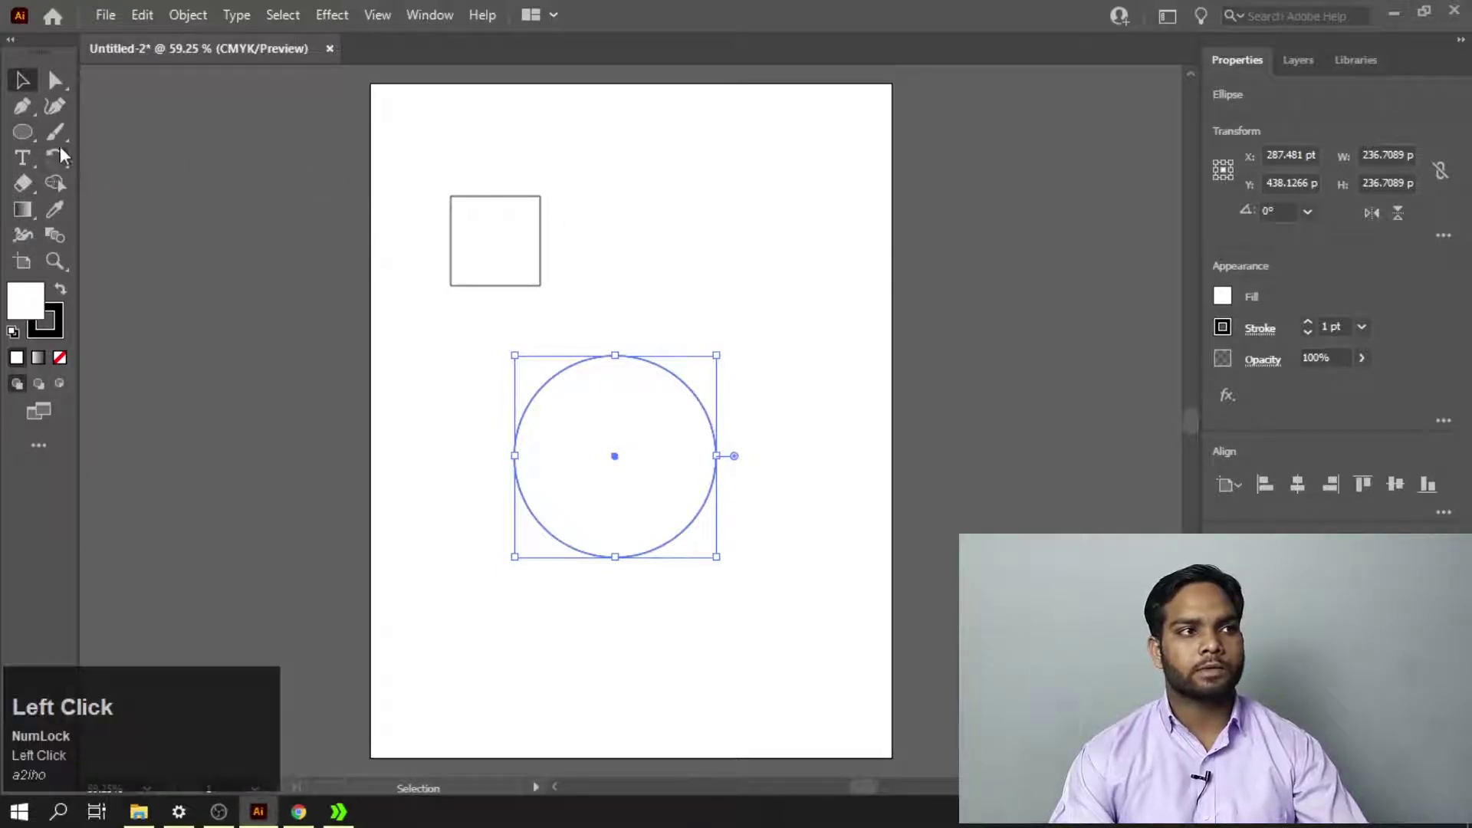
{"action": "right_click", "coordinate": [22, 132]}
{"action": "left_click", "coordinate": [146, 129]}
{"action": "left_click_drag", "start_coordinate": [591, 196], "coordinate": [708, 312]}
{"action": "left_click_drag", "start_coordinate": [792, 196], "coordinate": [940, 343]}
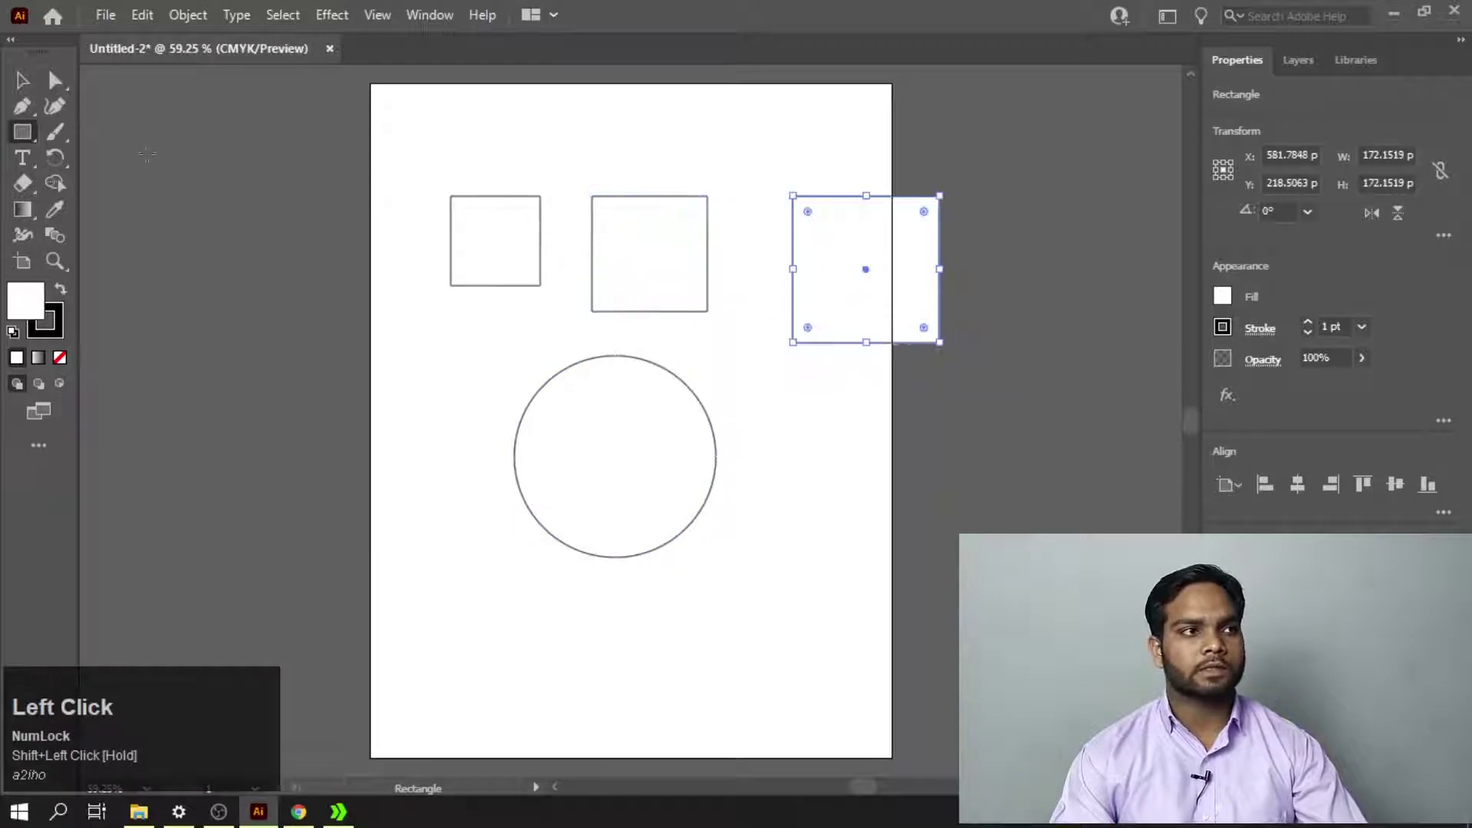
Move the largest square down inside the page's right half and the circle to the page's lower left.
{"action": "left_click", "coordinate": [22, 80]}
{"action": "left_click_drag", "start_coordinate": [839, 280], "coordinate": [781, 384]}
{"action": "left_click_drag", "start_coordinate": [677, 456], "coordinate": [523, 628]}
{"action": "left_click_drag", "start_coordinate": [825, 389], "coordinate": [774, 459]}
{"action": "left_click", "coordinate": [480, 253]}
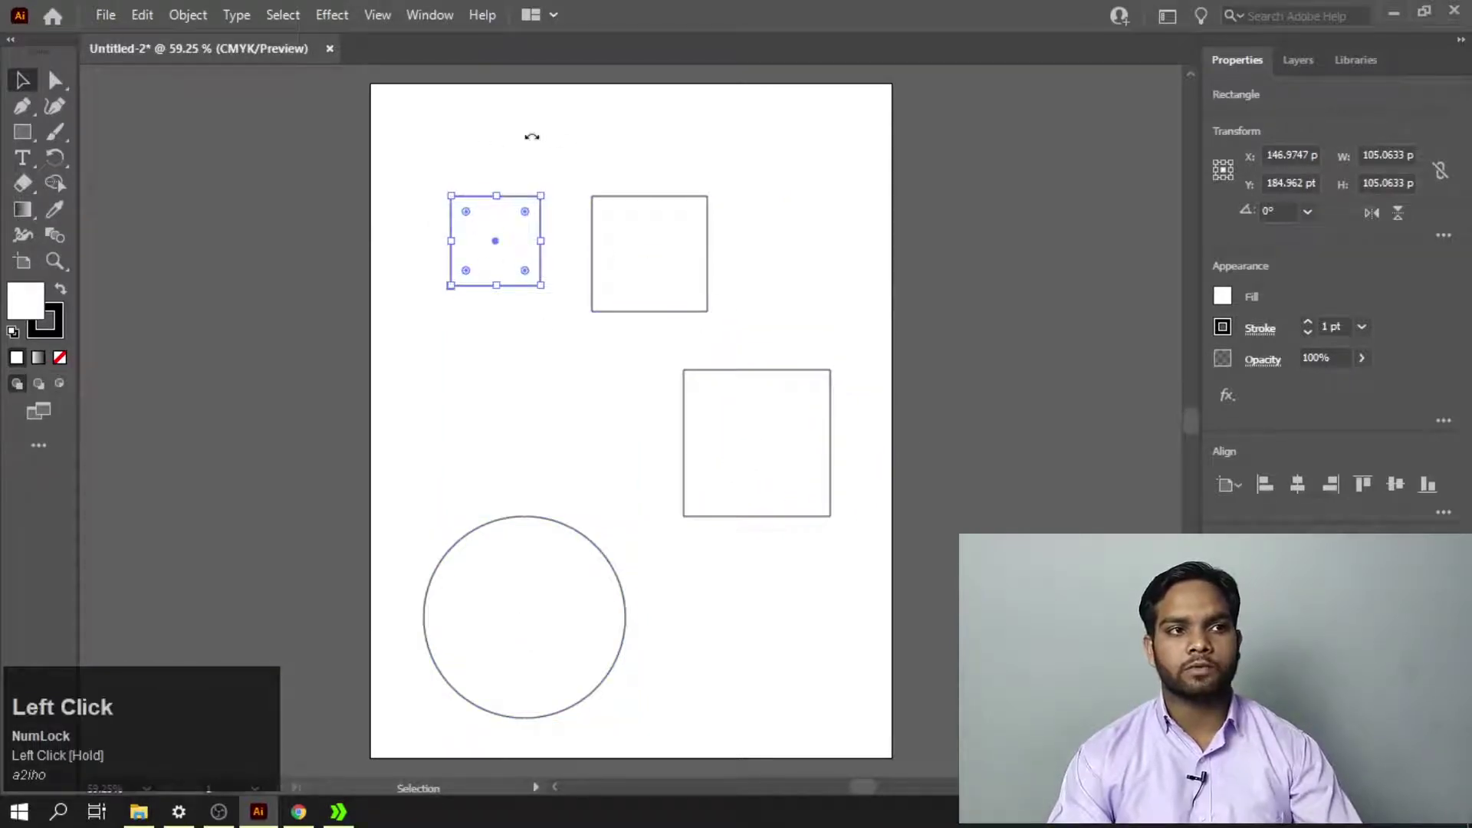
{"action": "left_click", "coordinate": [559, 135]}
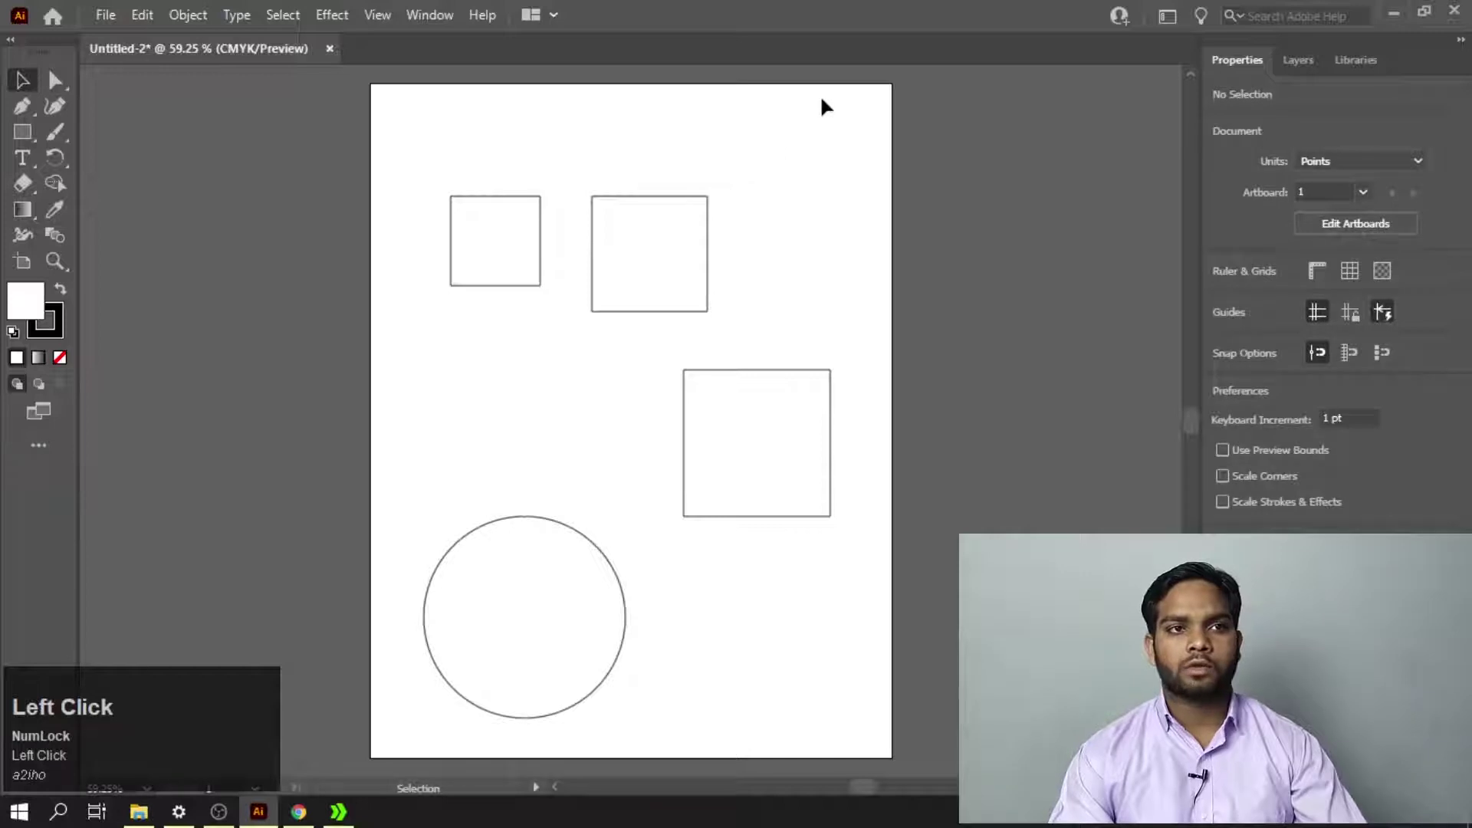
Marquee-select the two upper squares together twice, then only the second one, clearing the selection each time.
{"action": "left_click_drag", "start_coordinate": [820, 98], "coordinate": [351, 245]}
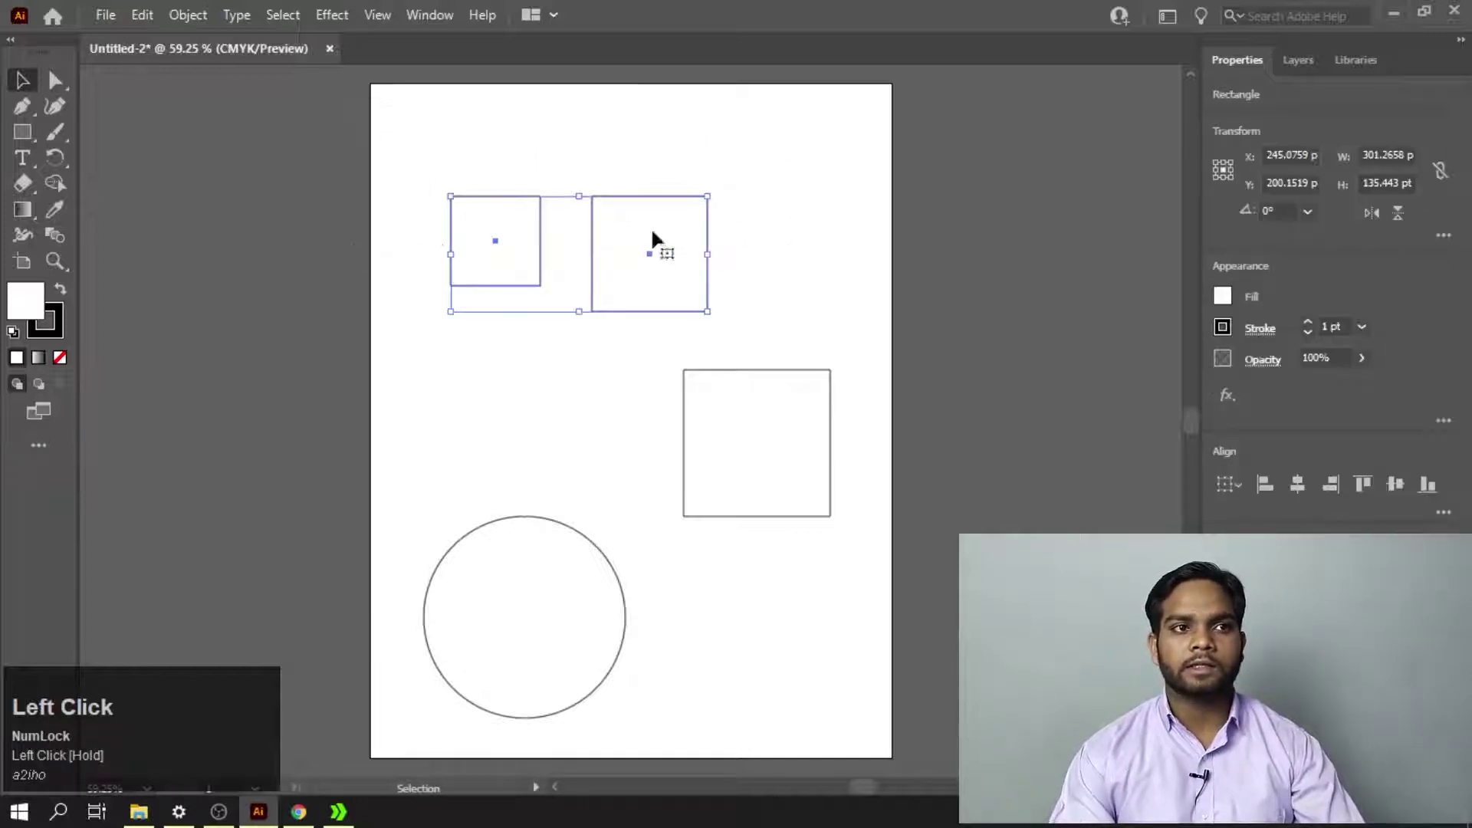
{"action": "left_click", "coordinate": [786, 172]}
{"action": "left_click_drag", "start_coordinate": [809, 134], "coordinate": [351, 218]}
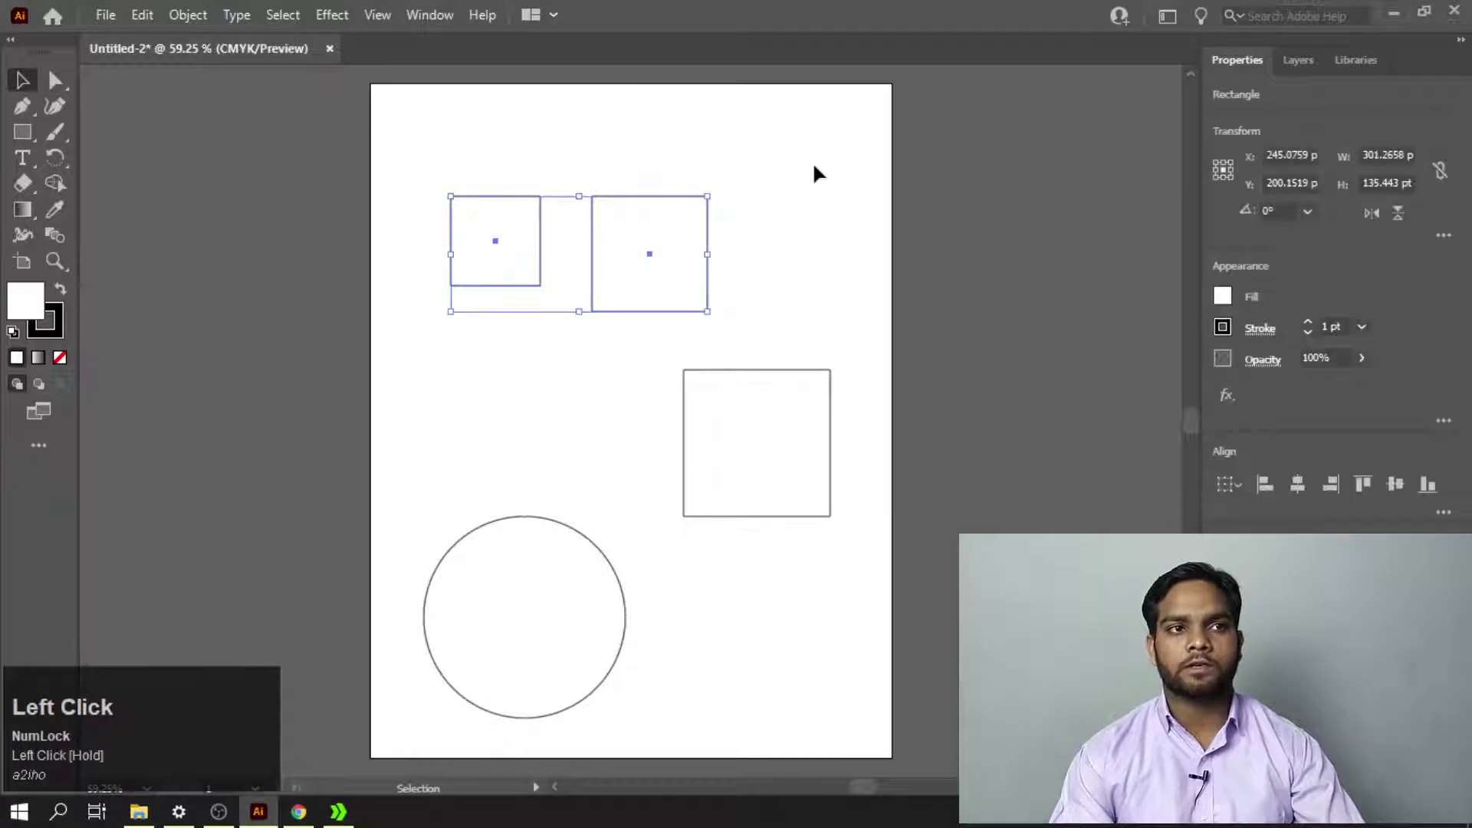
{"action": "left_click", "coordinate": [813, 161]}
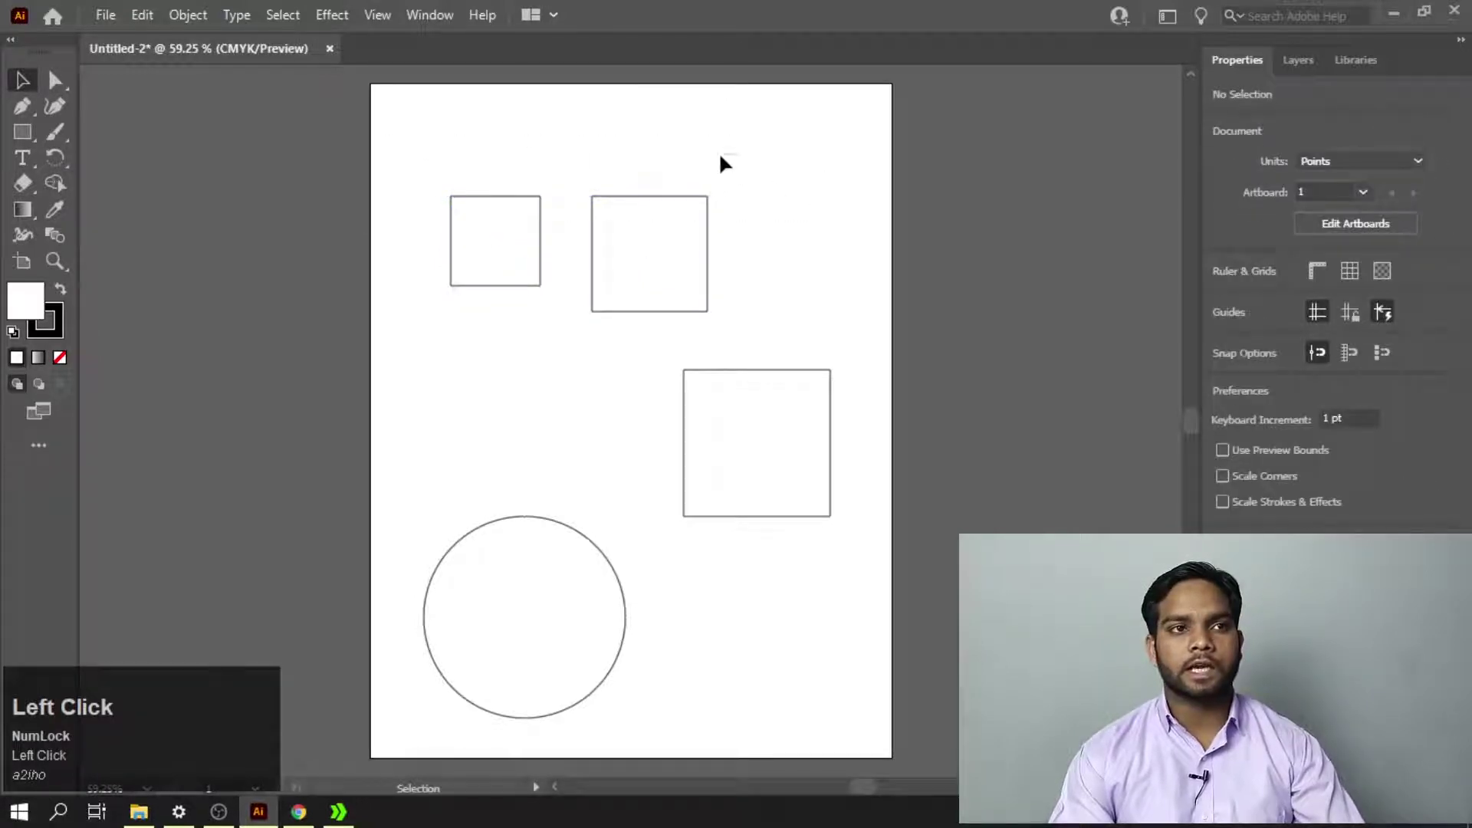
{"action": "left_click_drag", "start_coordinate": [733, 154], "coordinate": [678, 233]}
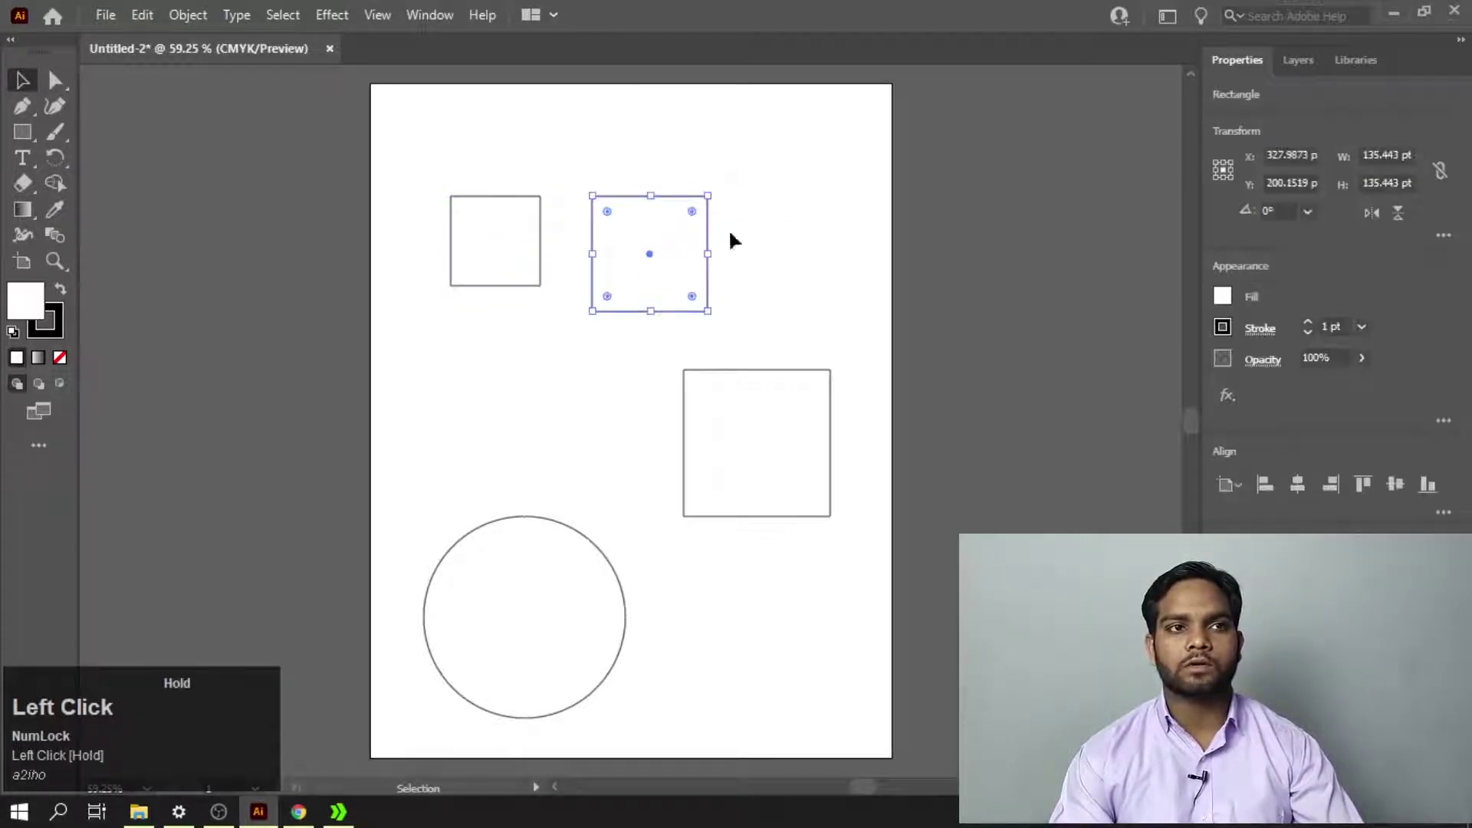
{"action": "left_click", "coordinate": [769, 222]}
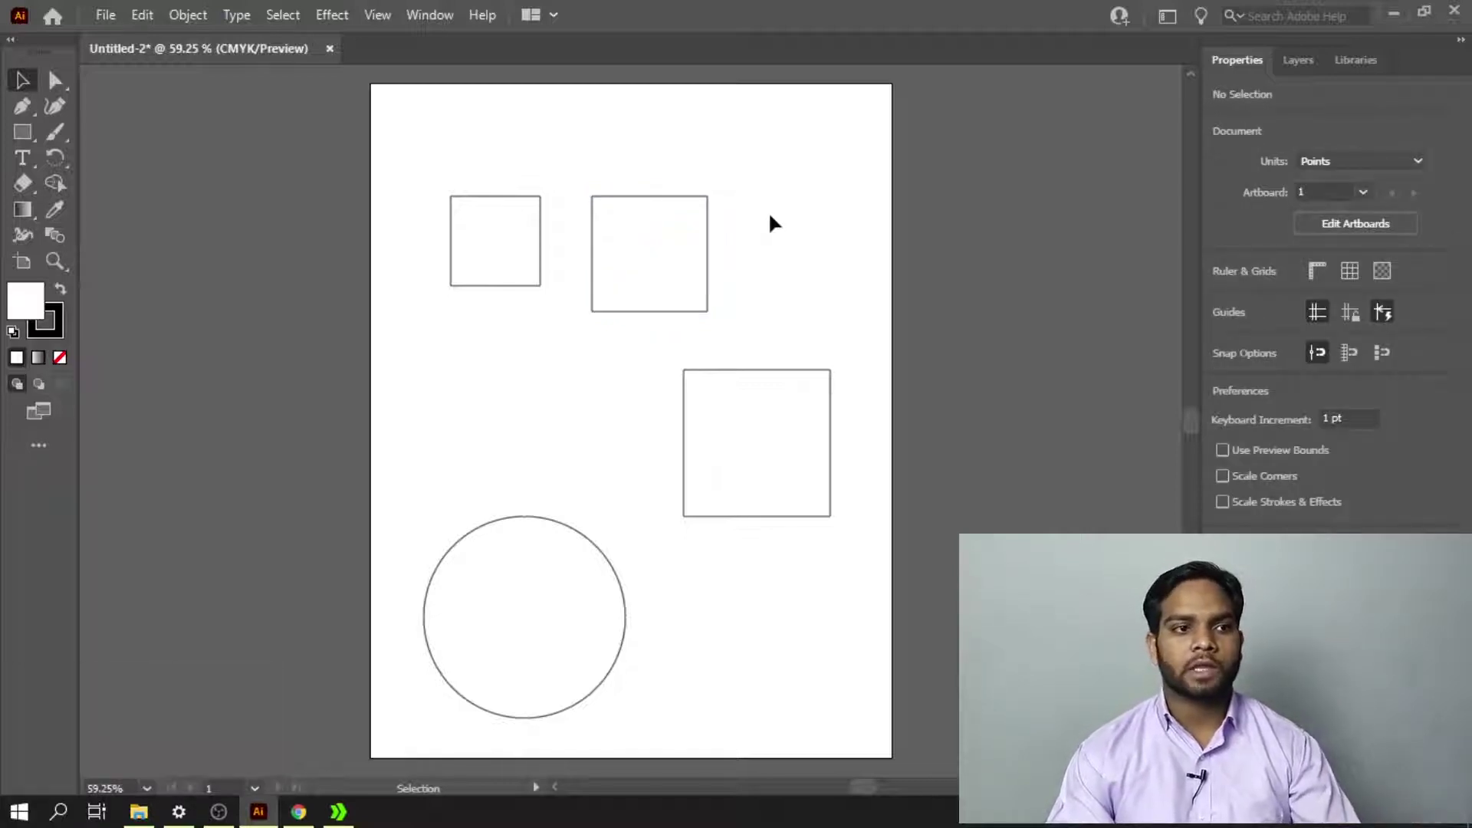
Select all the shapes at once, then clear the selection.
{"action": "scroll", "coordinate": [767, 222], "scroll_direction": "up", "scroll_amount": 1}
{"action": "scroll", "coordinate": [618, 158], "scroll_direction": "down", "scroll_amount": 2}
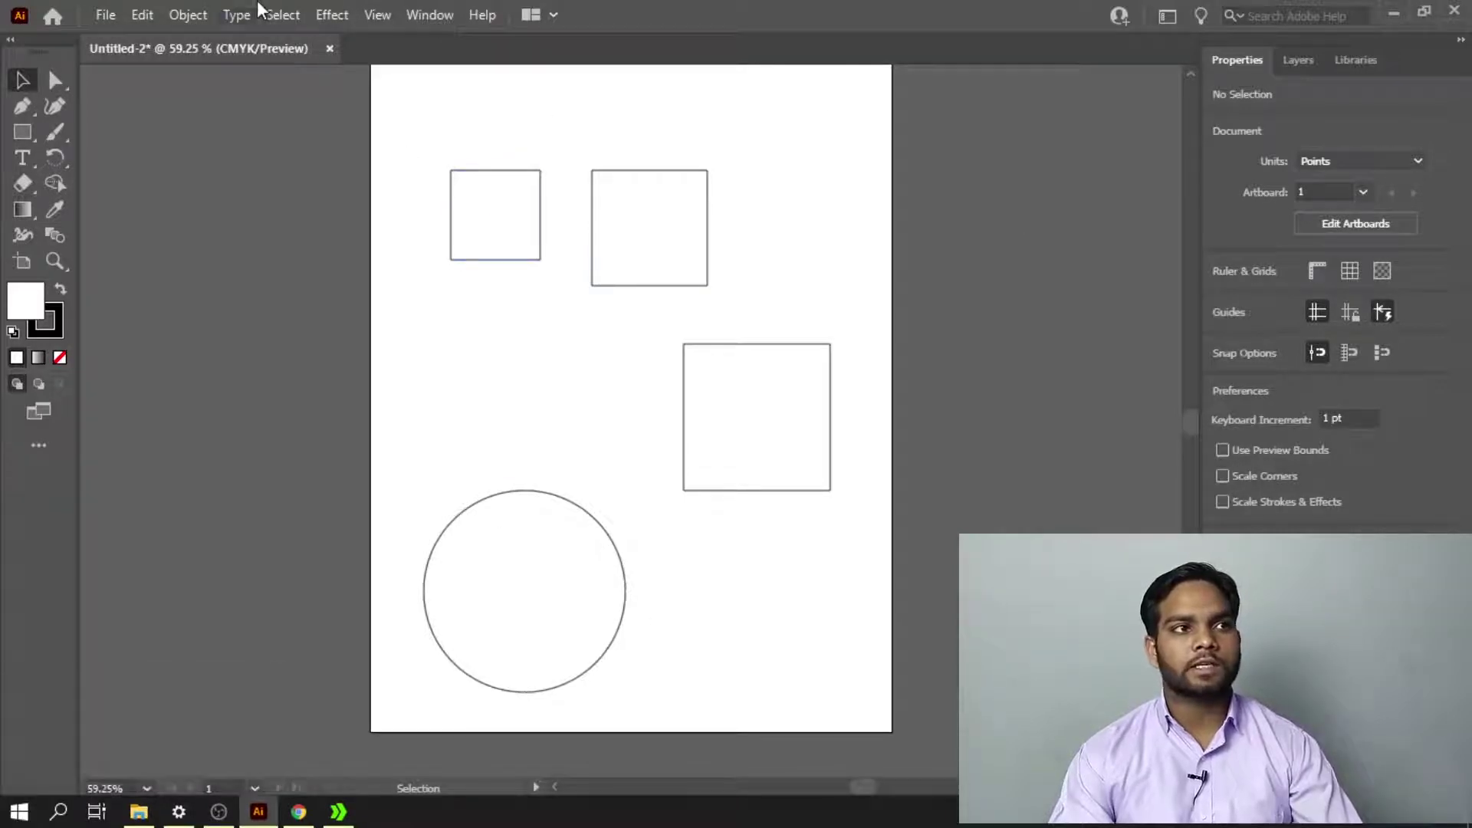
{"action": "left_click", "coordinate": [280, 14]}
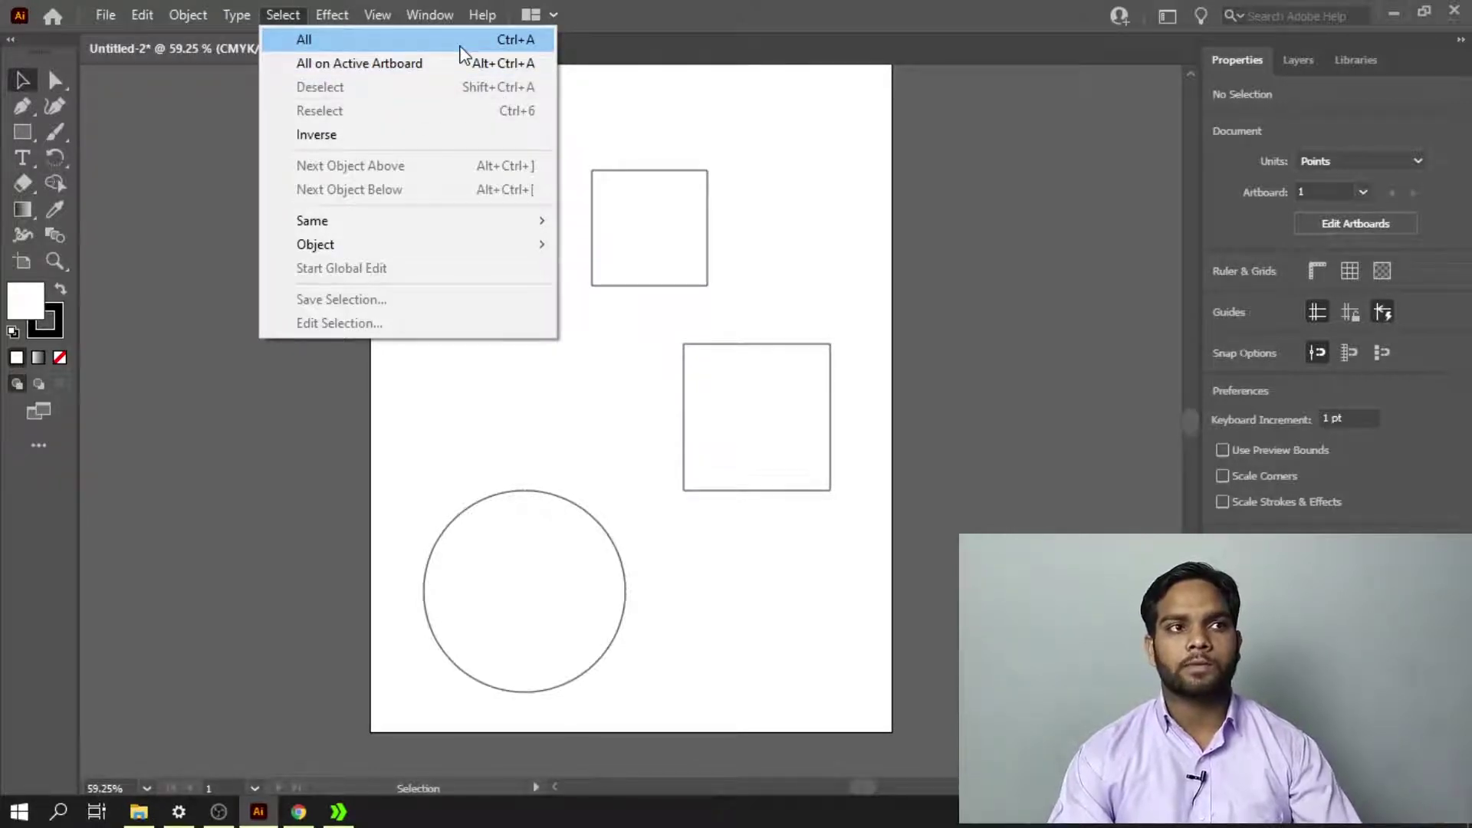
{"action": "left_click", "coordinate": [813, 121]}
{"action": "key", "text": "ctrl+a"}
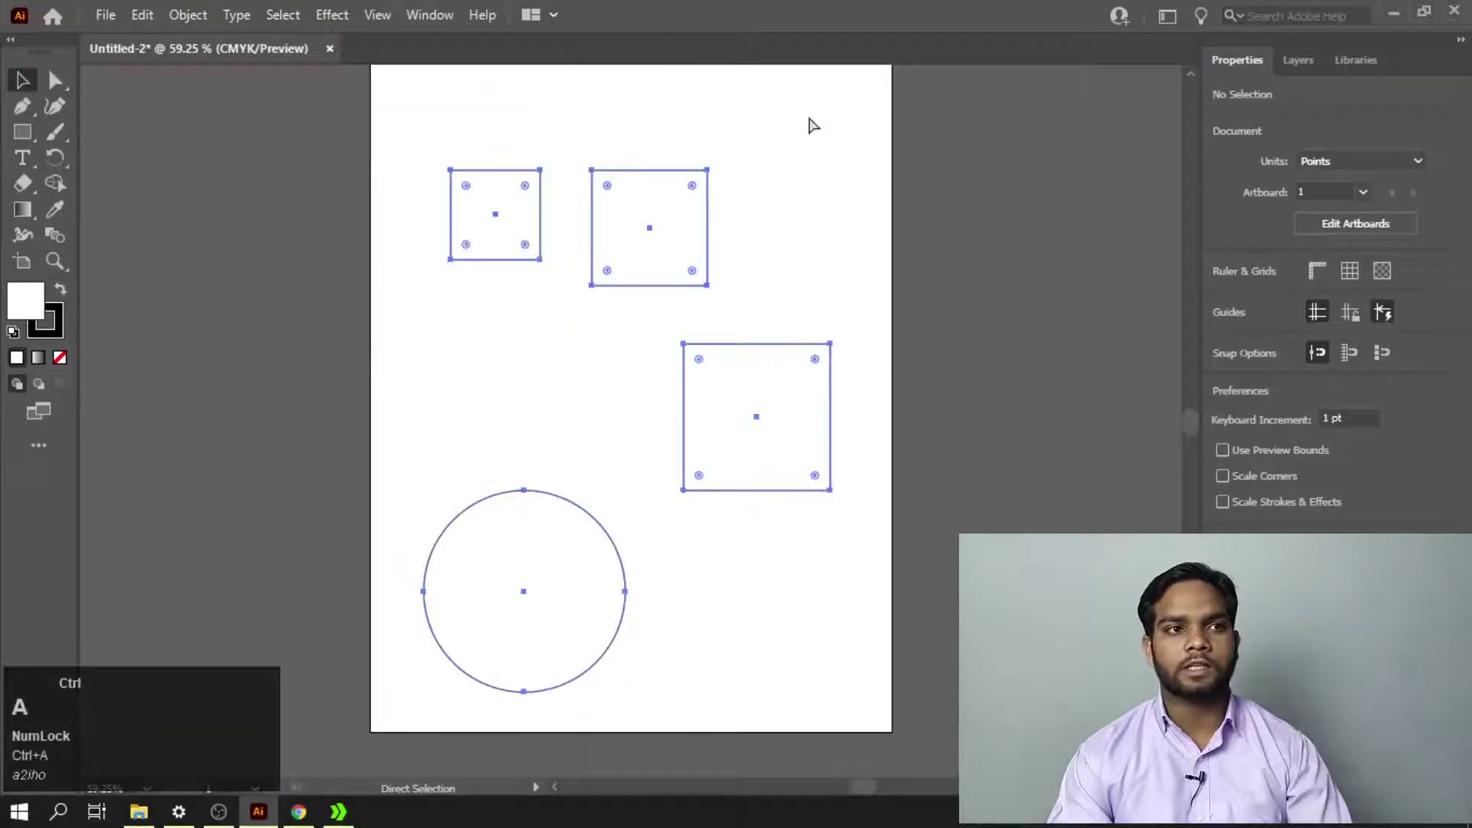
{"action": "left_click", "coordinate": [806, 119]}
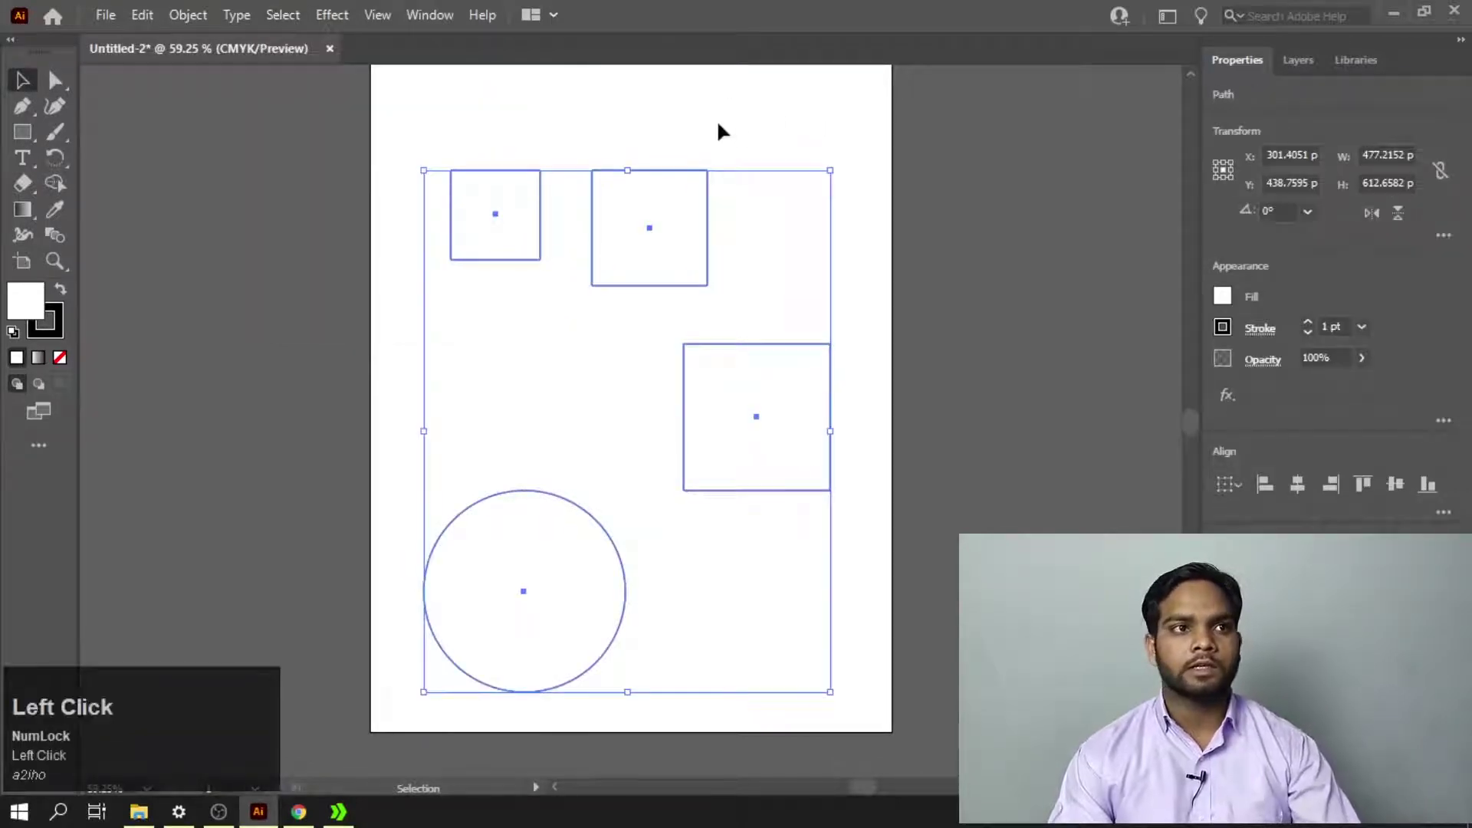
Select everything with the Select All command, then clear it with the Deselect command.
{"action": "left_click", "coordinate": [279, 17]}
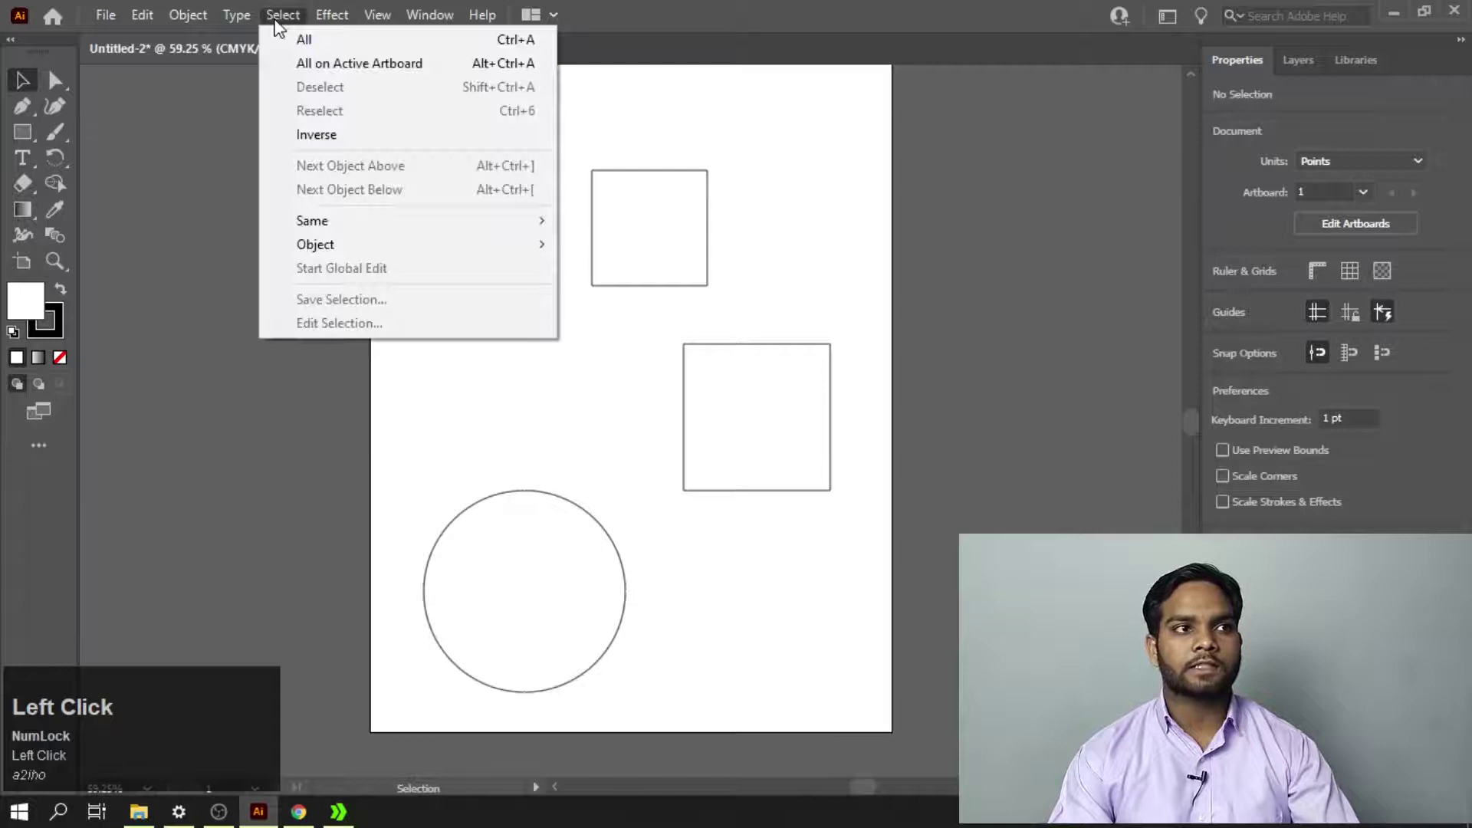
{"action": "left_click", "coordinate": [334, 50]}
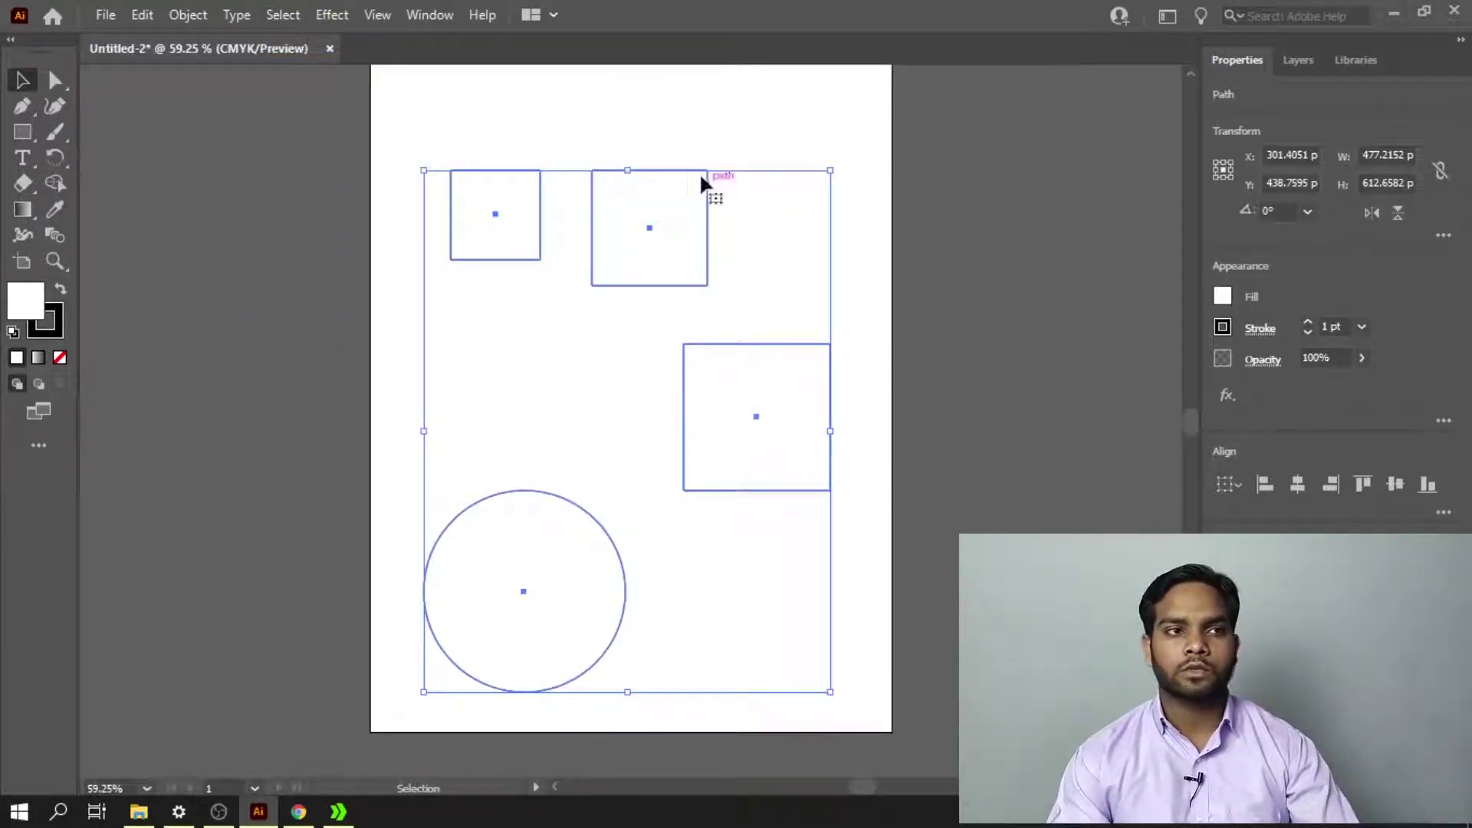
{"action": "left_click", "coordinate": [282, 14]}
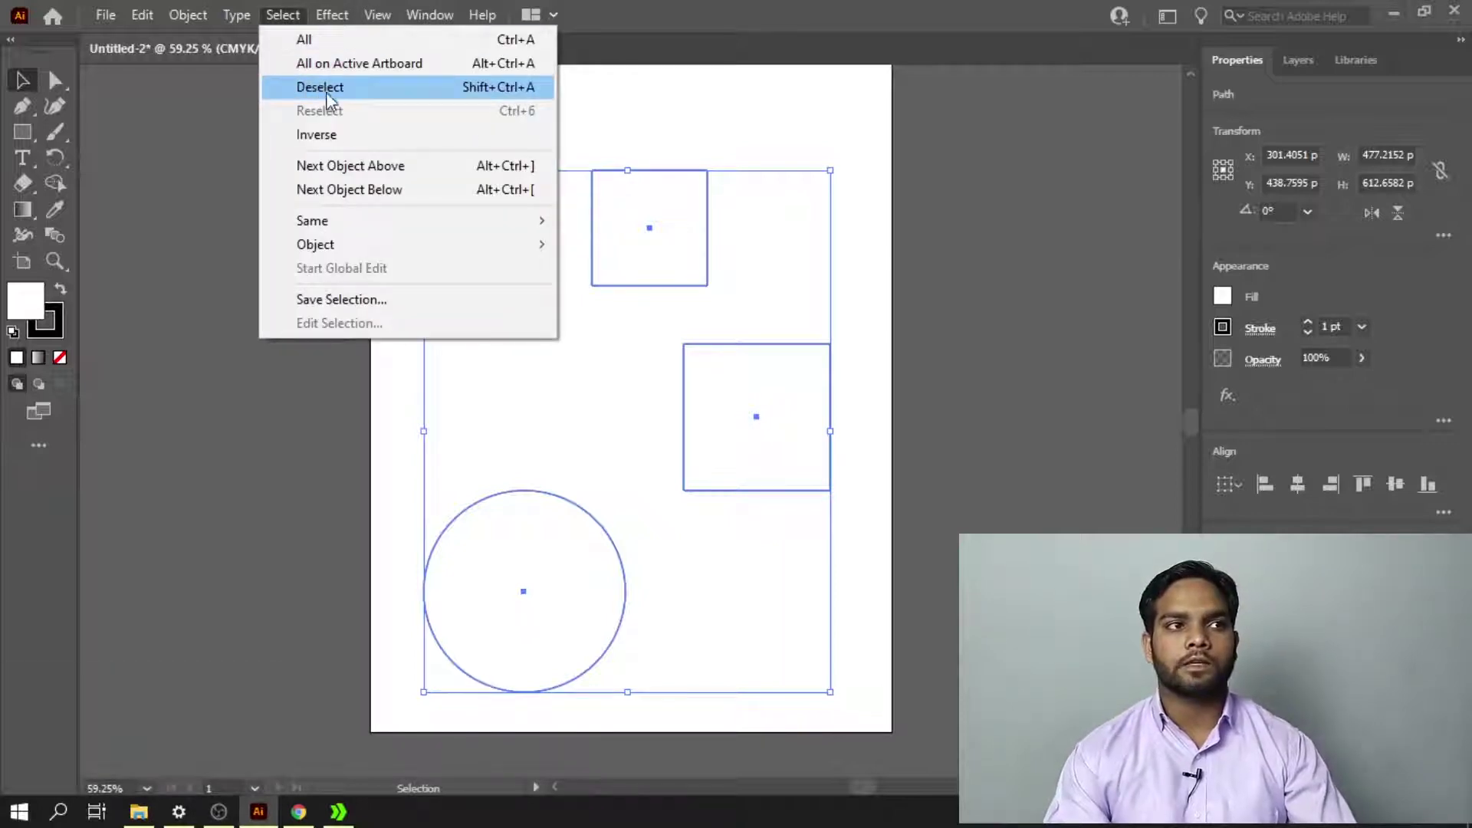
{"action": "left_click", "coordinate": [484, 89]}
Marquee-select all four shapes and deselect them, then repeat the marquee selection and clear it again.
{"action": "left_click_drag", "start_coordinate": [807, 157], "coordinate": [514, 700]}
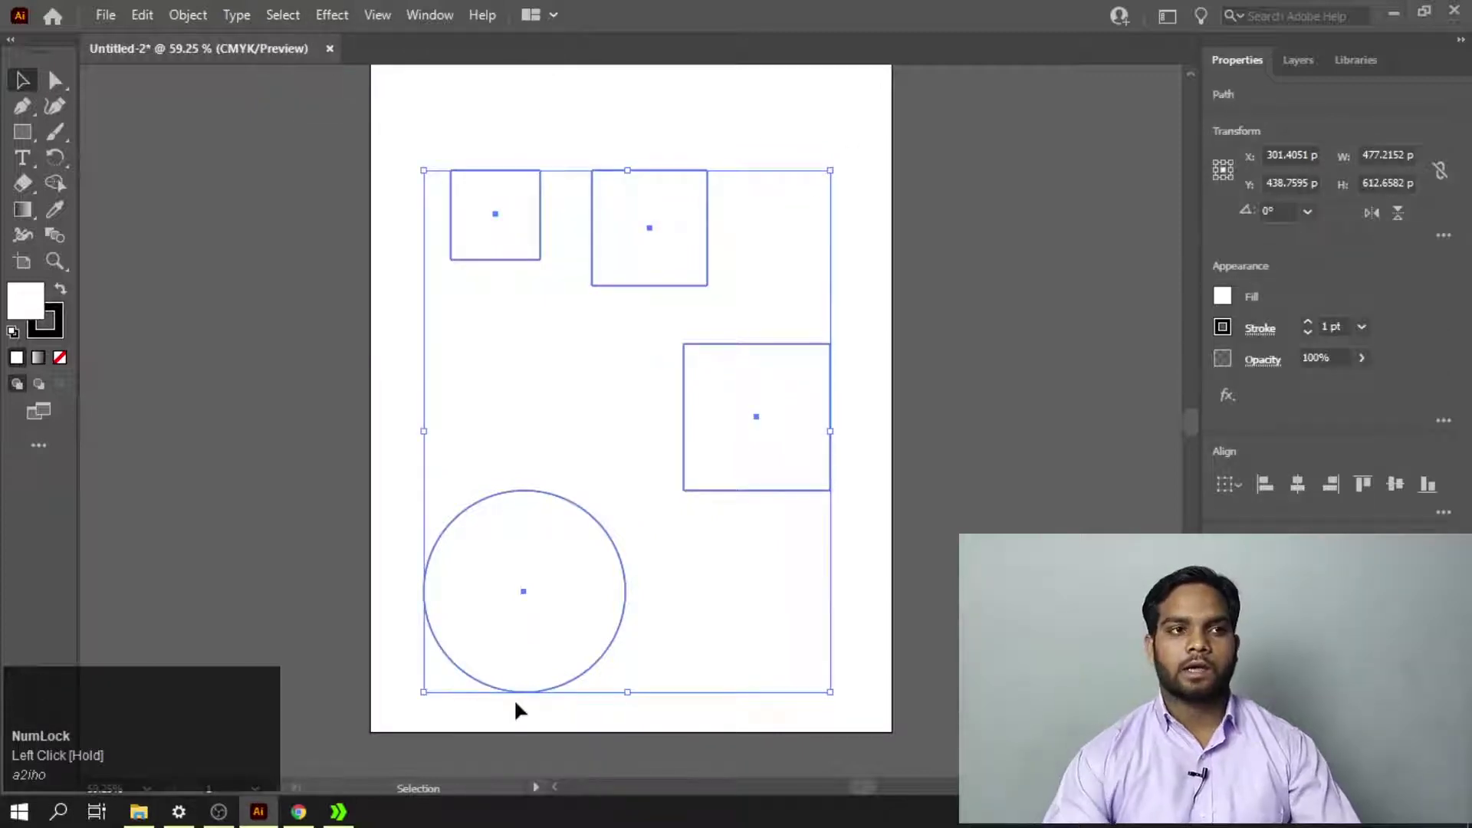
{"action": "key", "text": "ctrl+shift"}
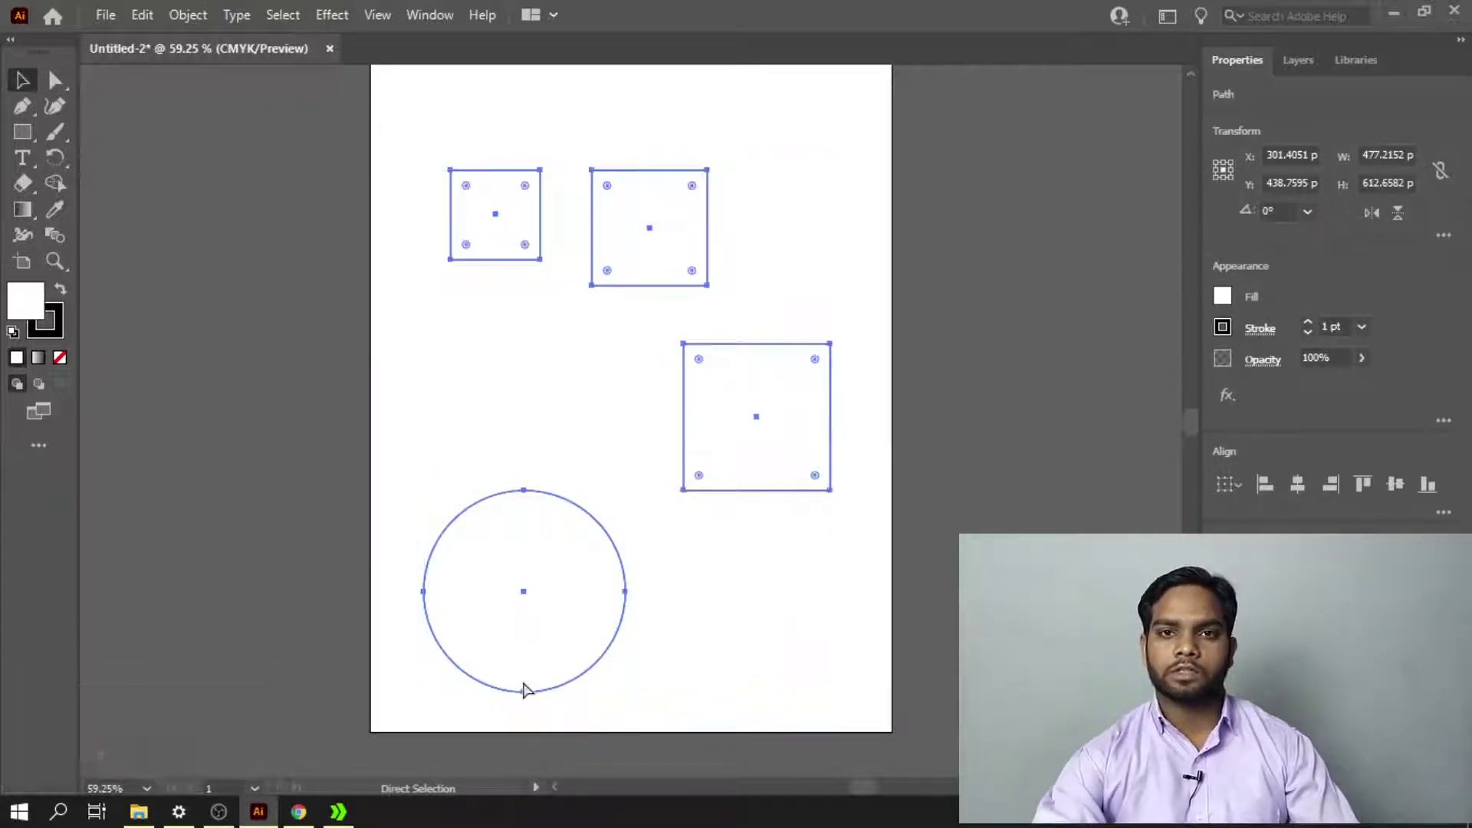
{"action": "key", "text": "ctrl+shift+a"}
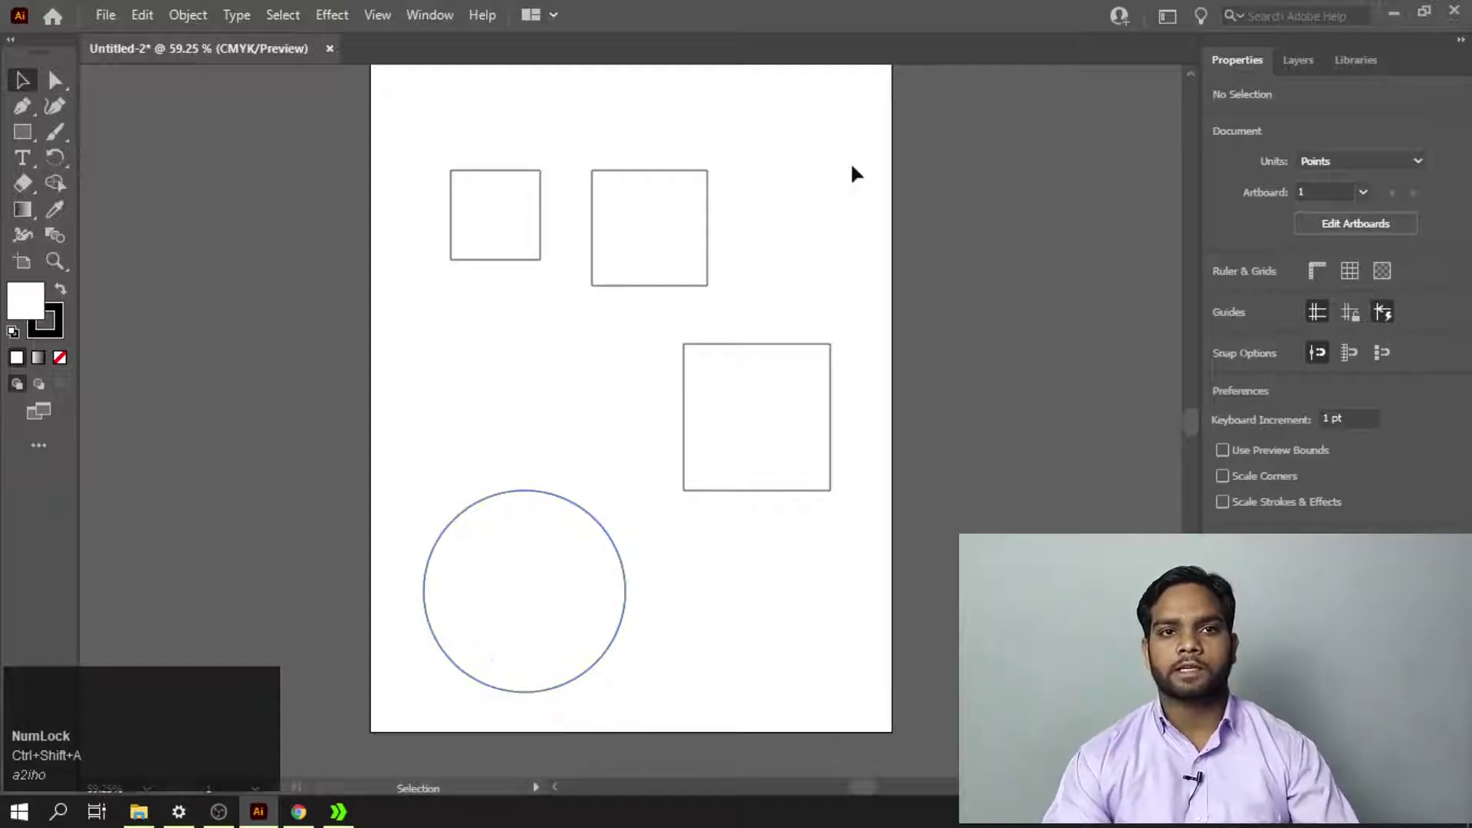
{"action": "left_click", "coordinate": [853, 127]}
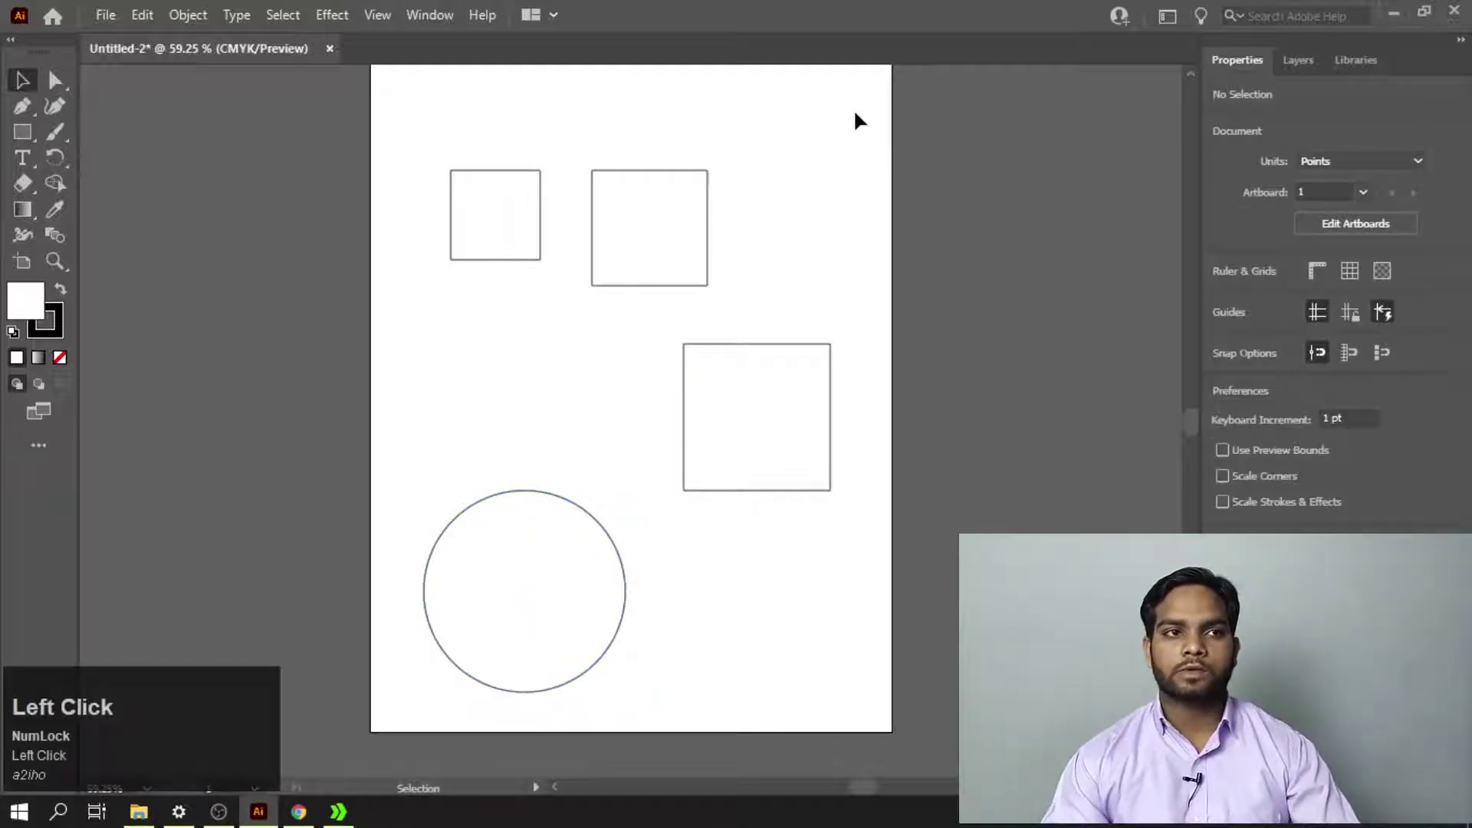
{"action": "left_click_drag", "start_coordinate": [855, 114], "coordinate": [368, 694]}
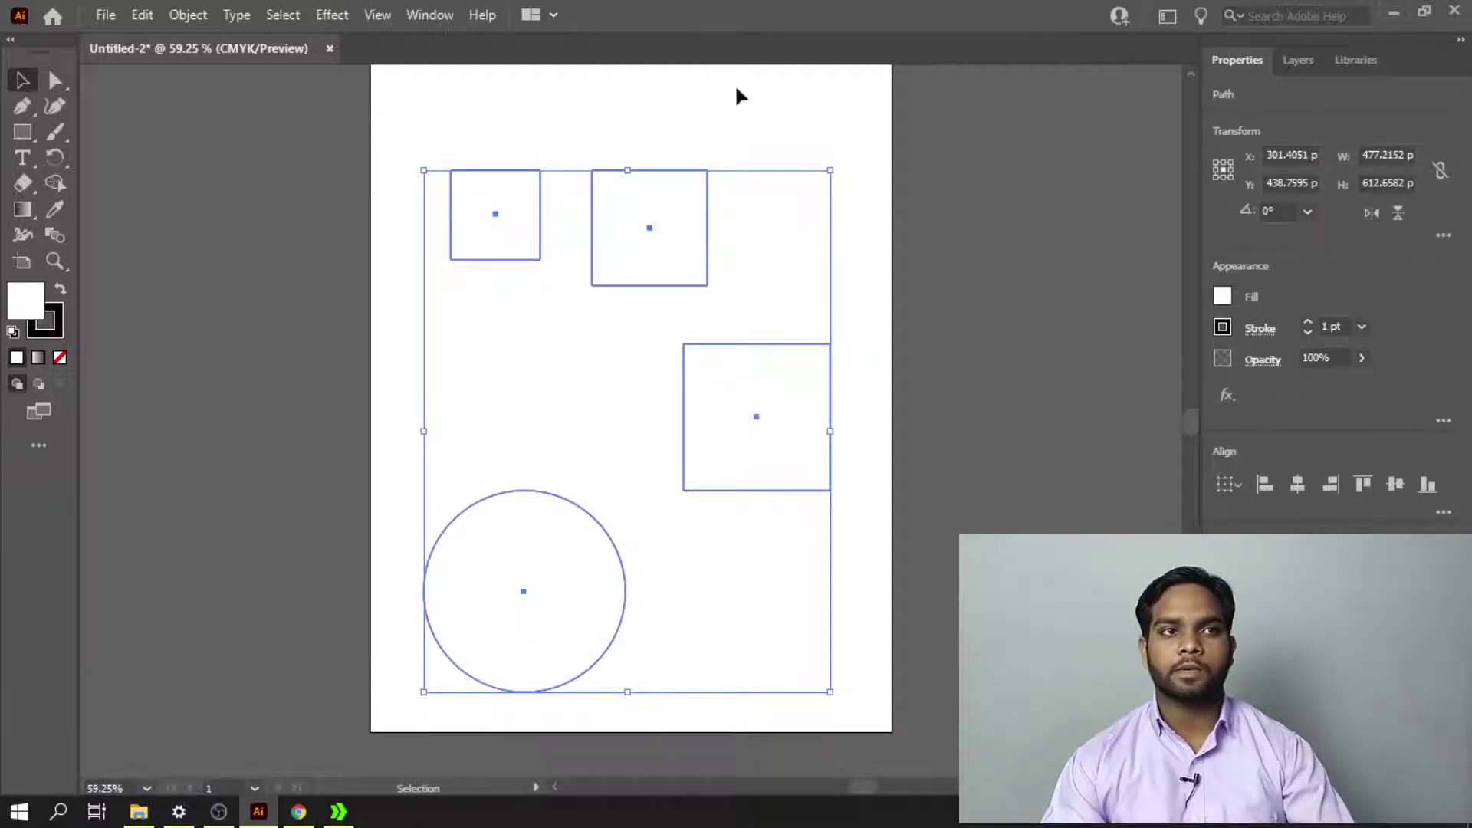
{"action": "left_click", "coordinate": [859, 117]}
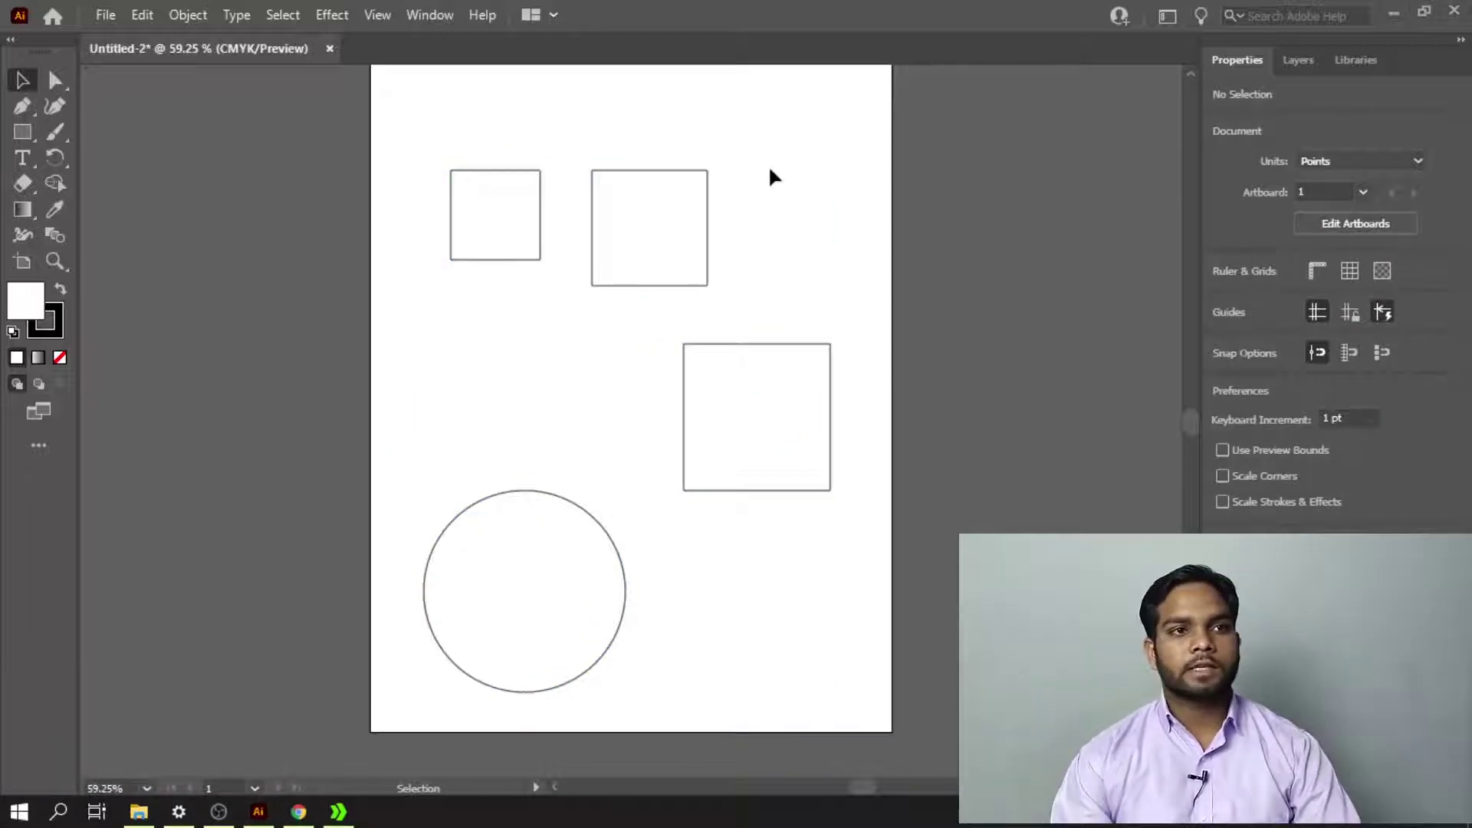
Select the small upper square, the second upper square and the circle one at a time, and clear the selection.
{"action": "left_click", "coordinate": [723, 123]}
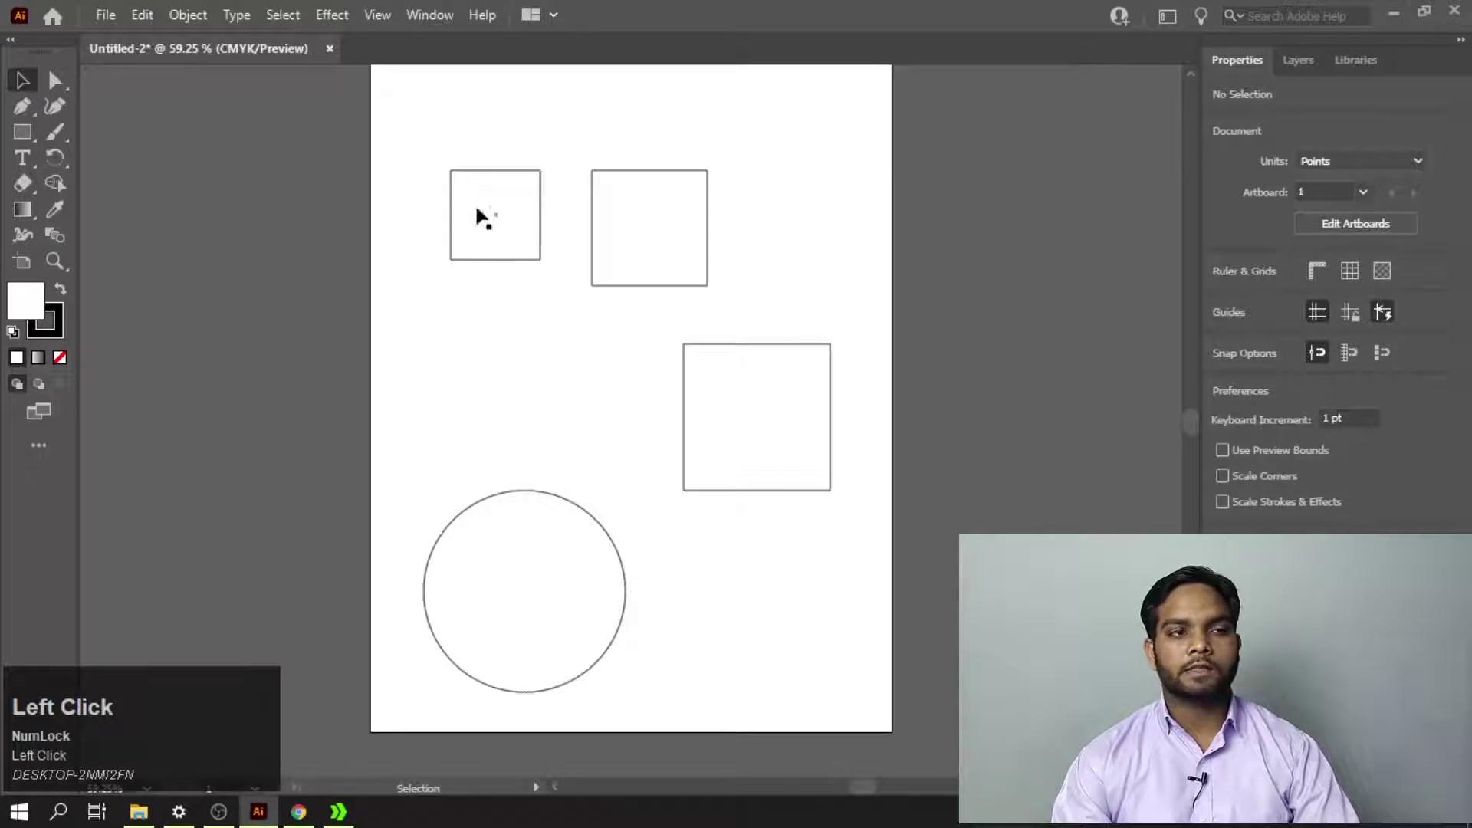
{"action": "left_click", "coordinate": [503, 213]}
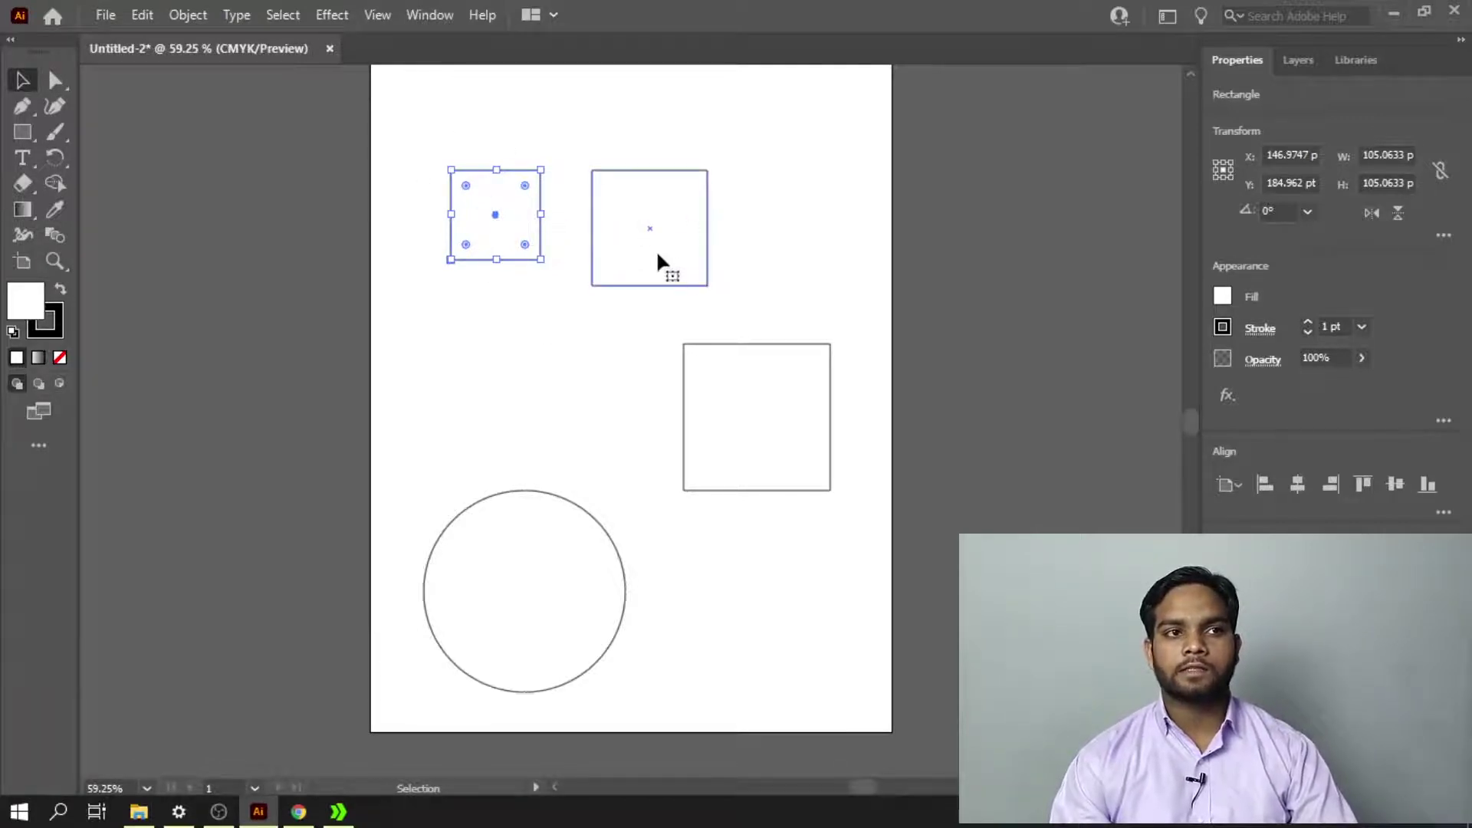
{"action": "left_click", "coordinate": [649, 222]}
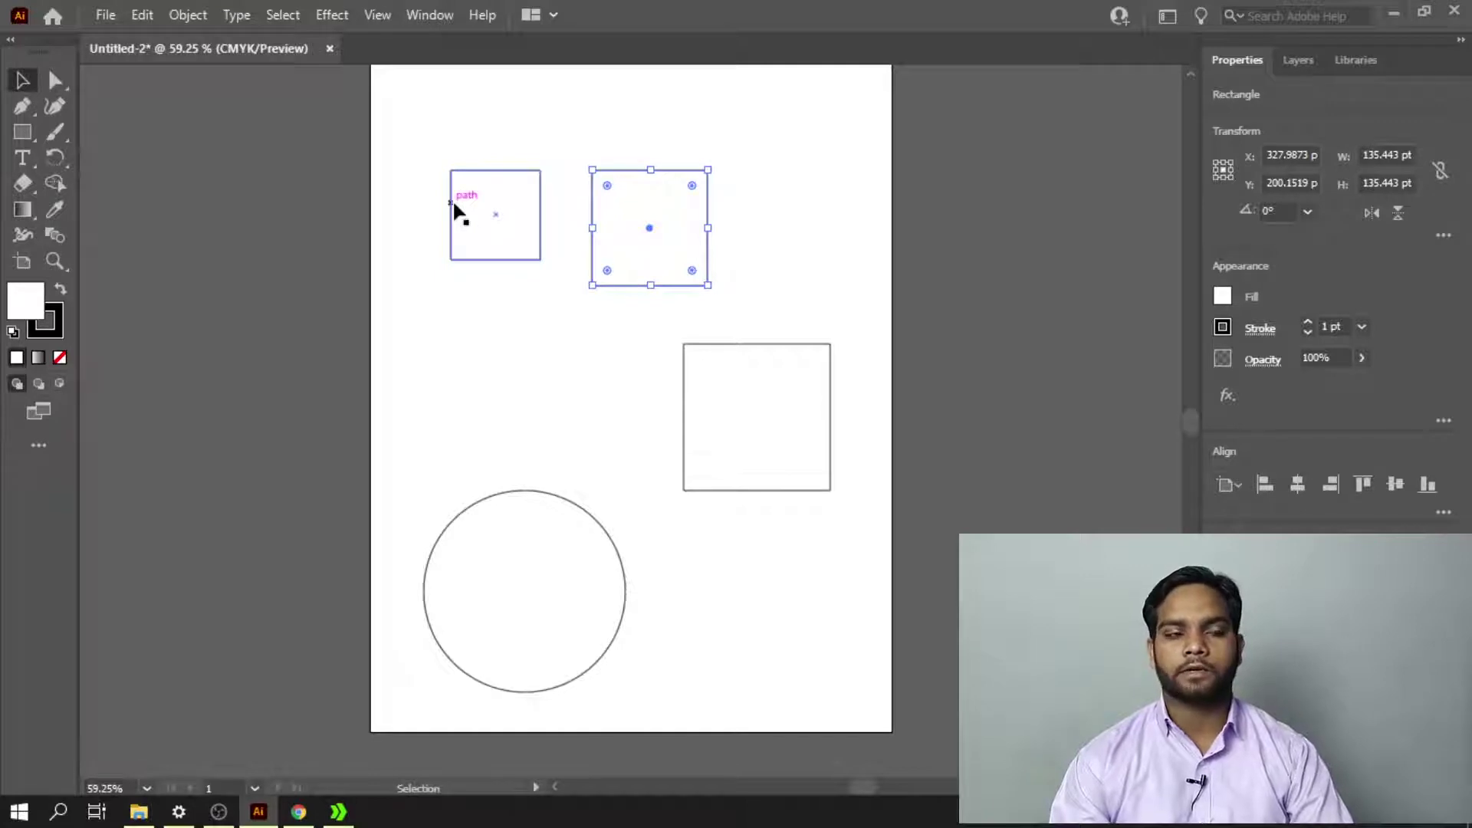
{"action": "left_click", "coordinate": [538, 589]}
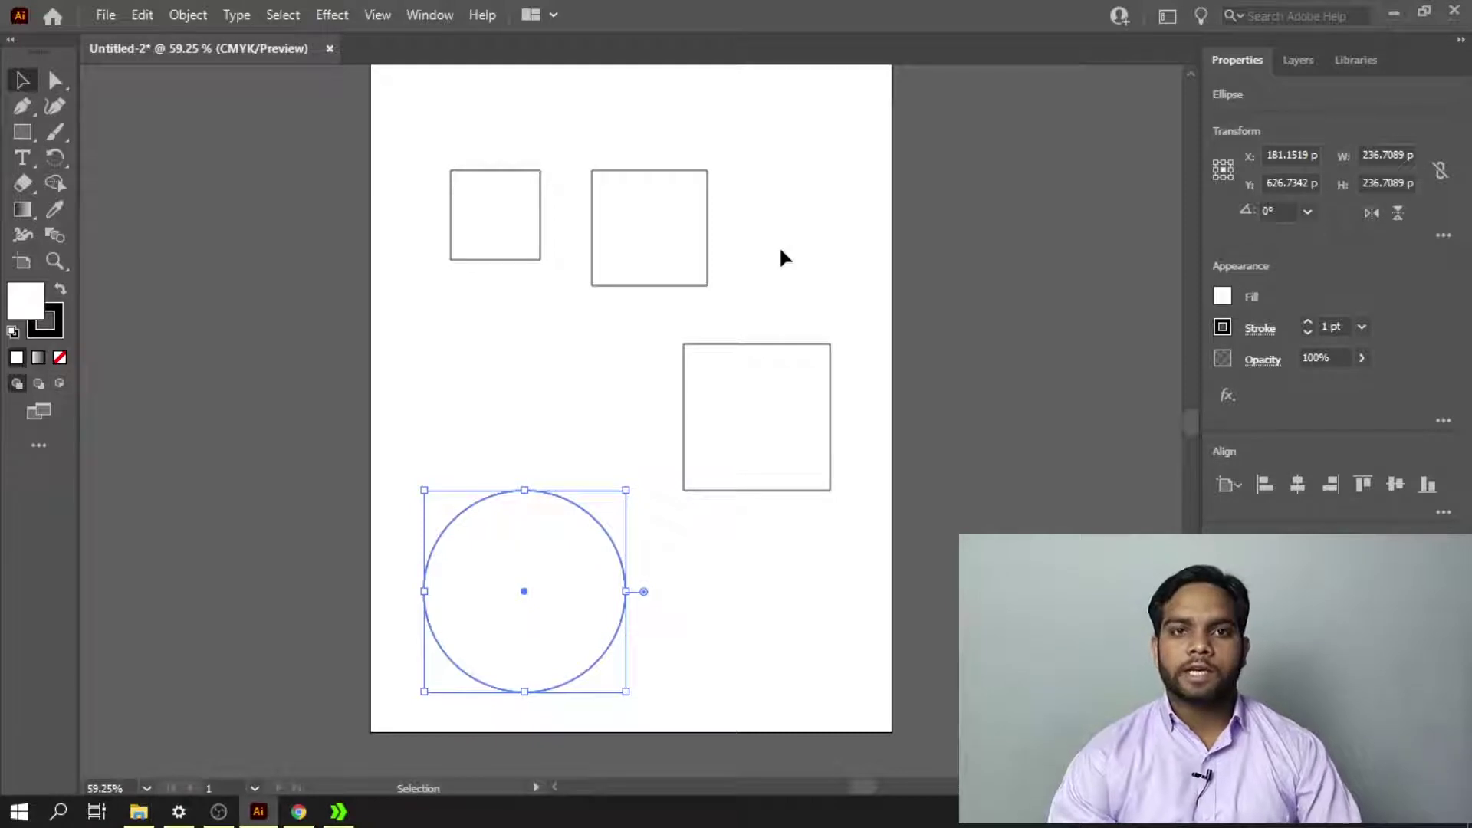
{"action": "left_click", "coordinate": [794, 277]}
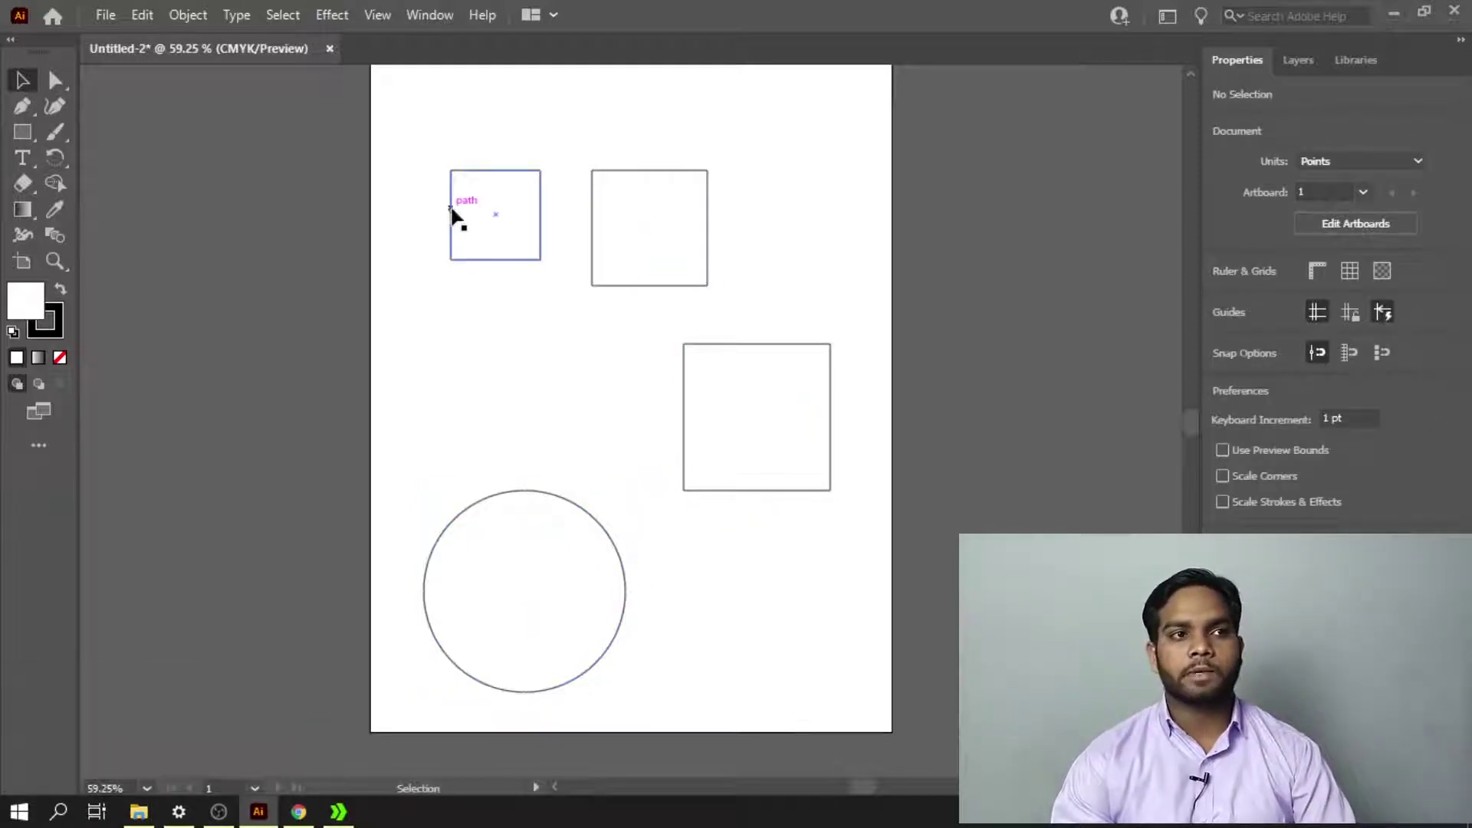
Select the small upper square and add the second square, the lower-right square and the circle to the selection one by one.
{"action": "left_click", "coordinate": [485, 218]}
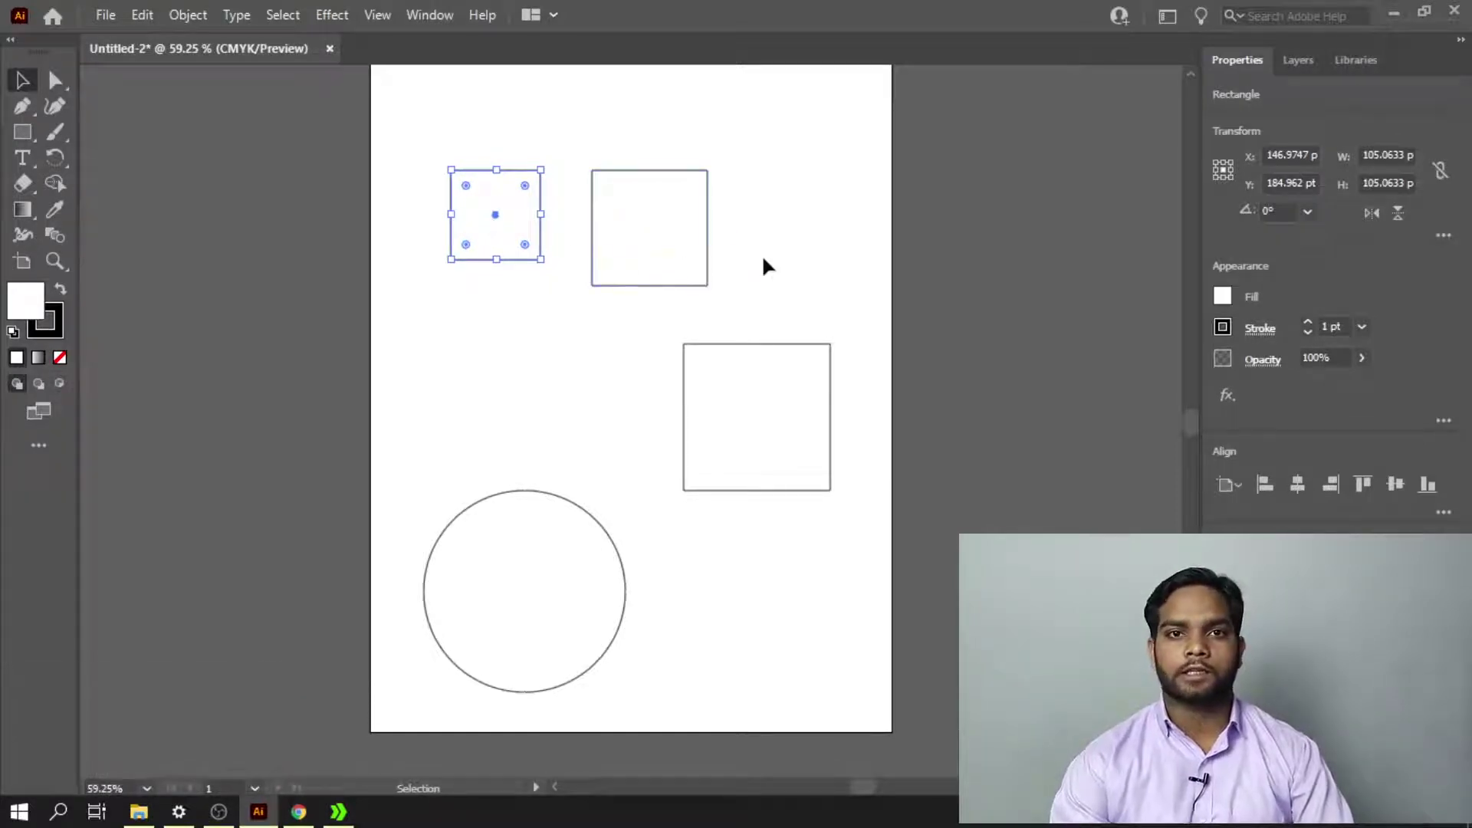
{"action": "left_click", "coordinate": [658, 241], "text": "shift"}
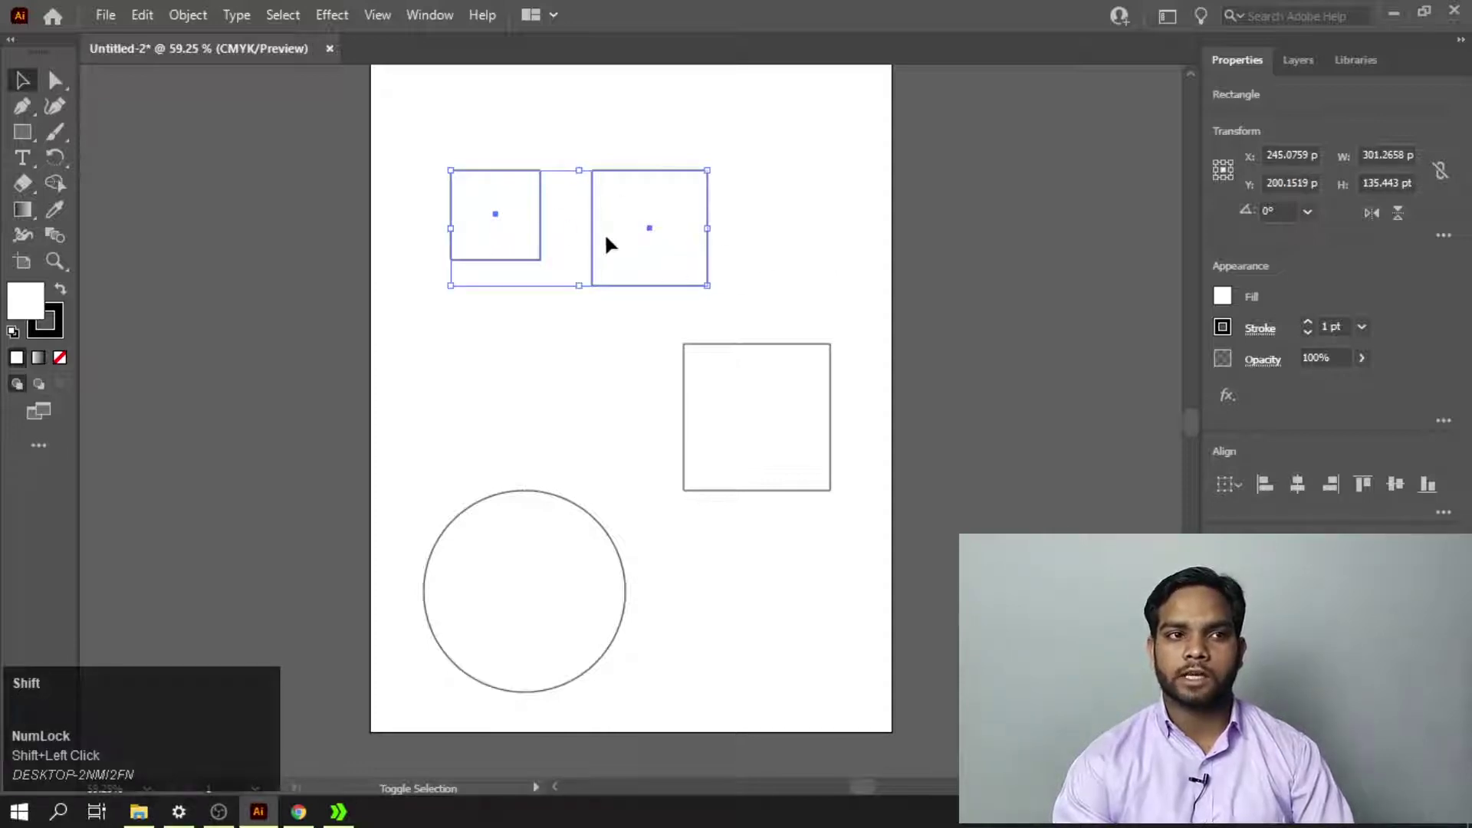
{"action": "left_click", "coordinate": [753, 412], "text": "shift"}
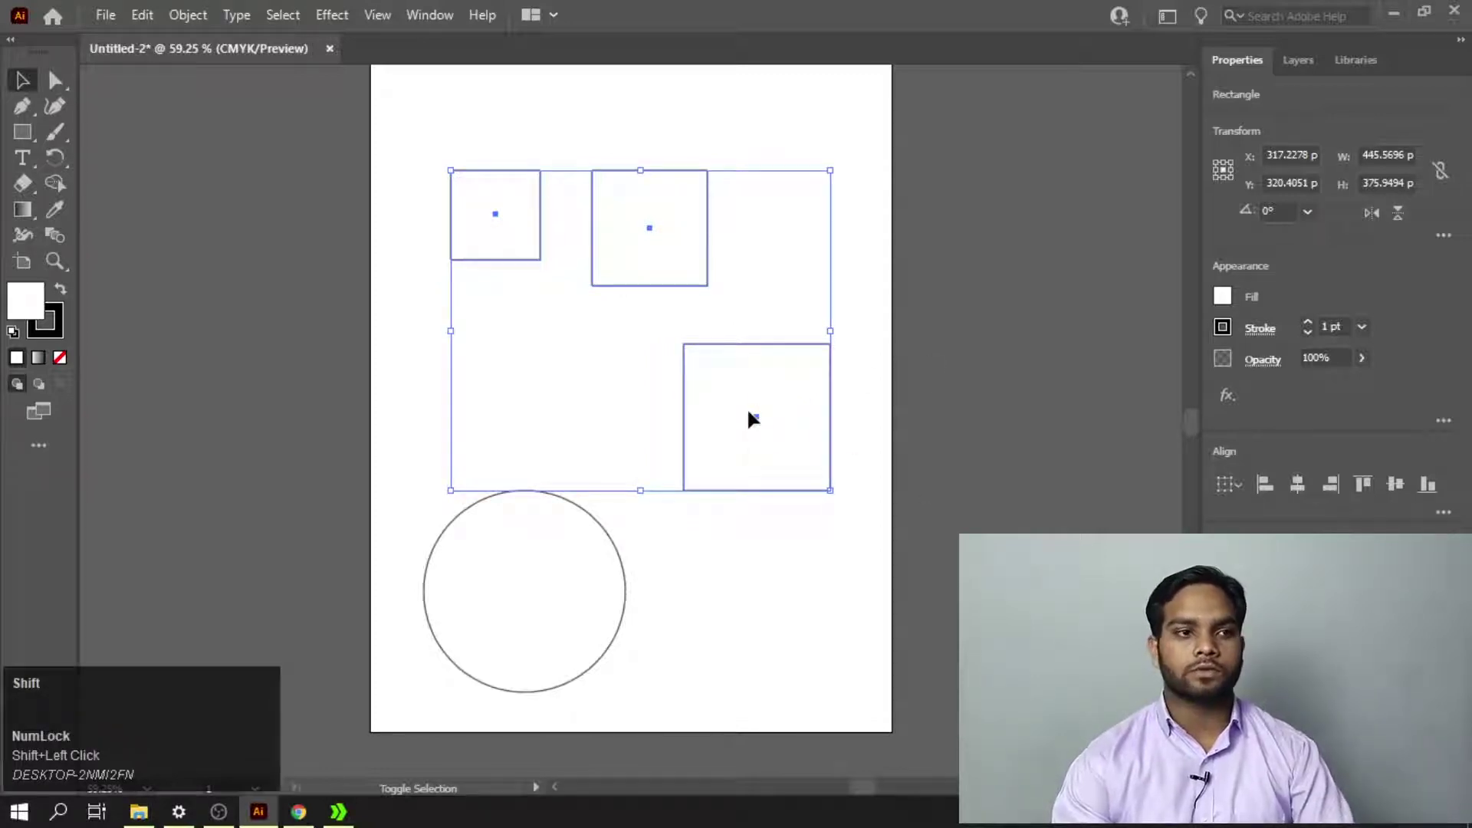
{"action": "left_click", "coordinate": [497, 598], "text": "shift"}
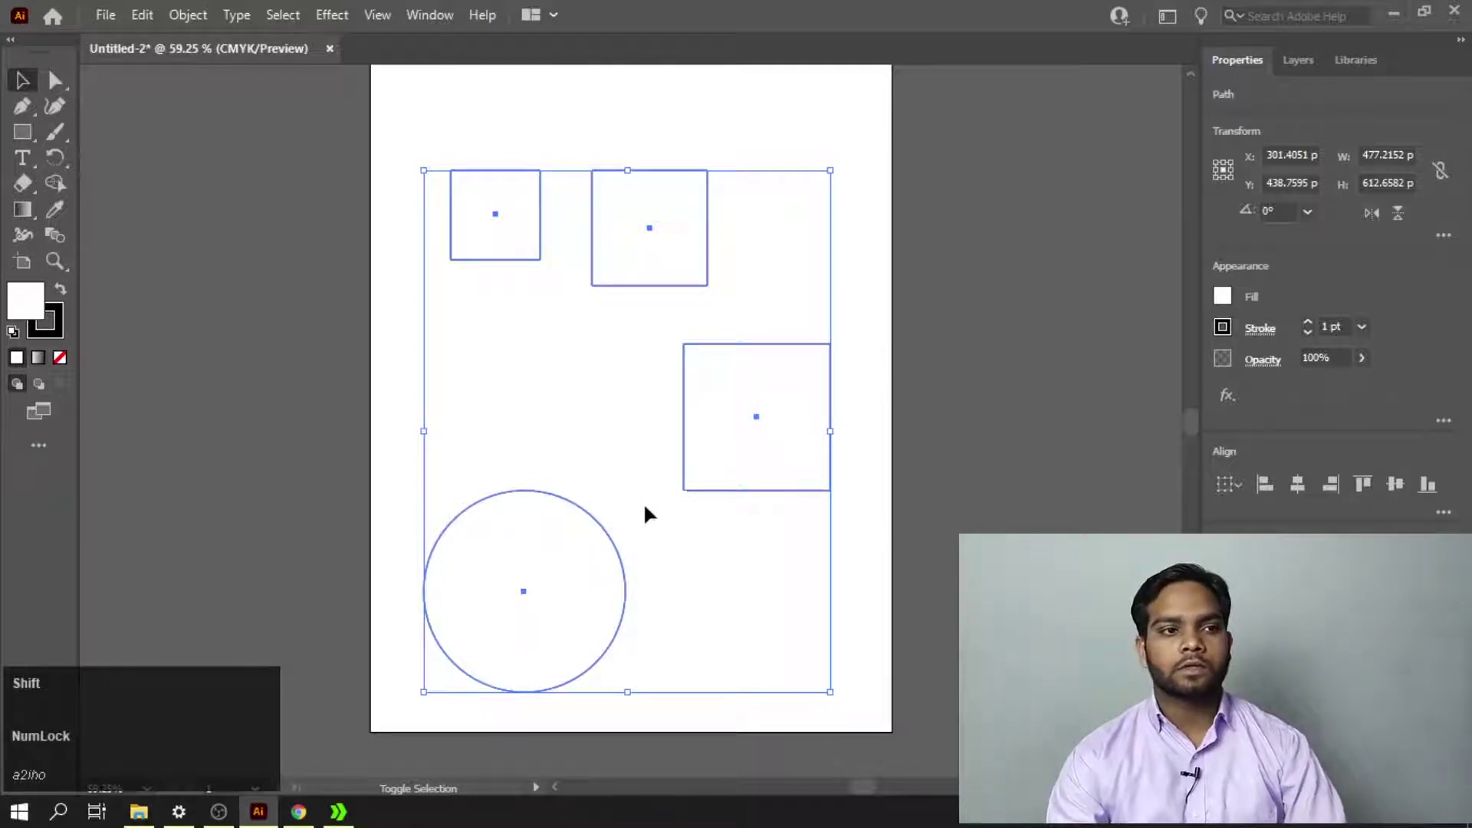
Remove the circle, the lower-right square and the two upper squares from the selection one at a time.
{"action": "left_click", "coordinate": [527, 605], "text": "shift"}
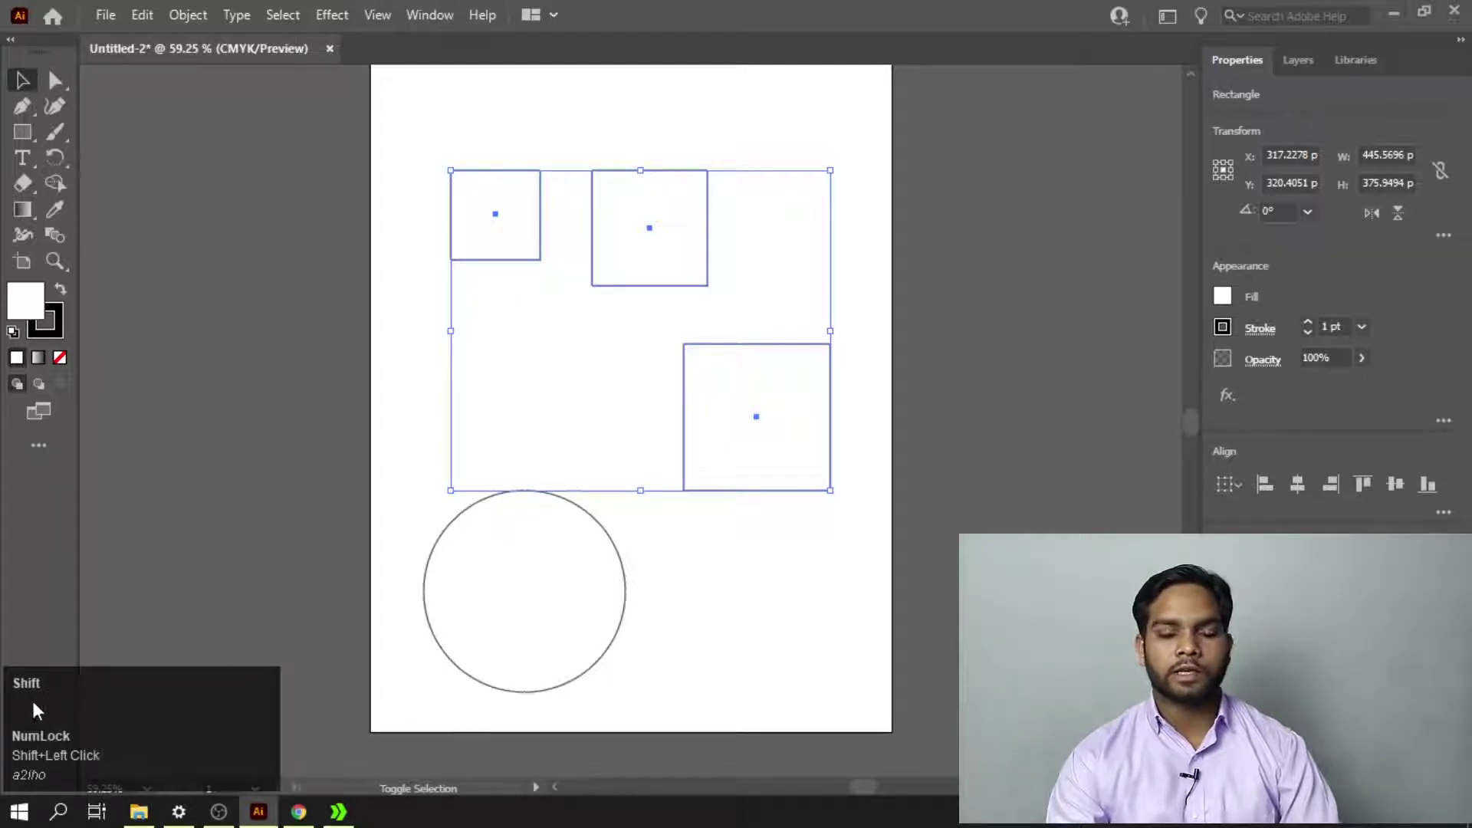
{"action": "left_click", "coordinate": [847, 458], "text": "shift"}
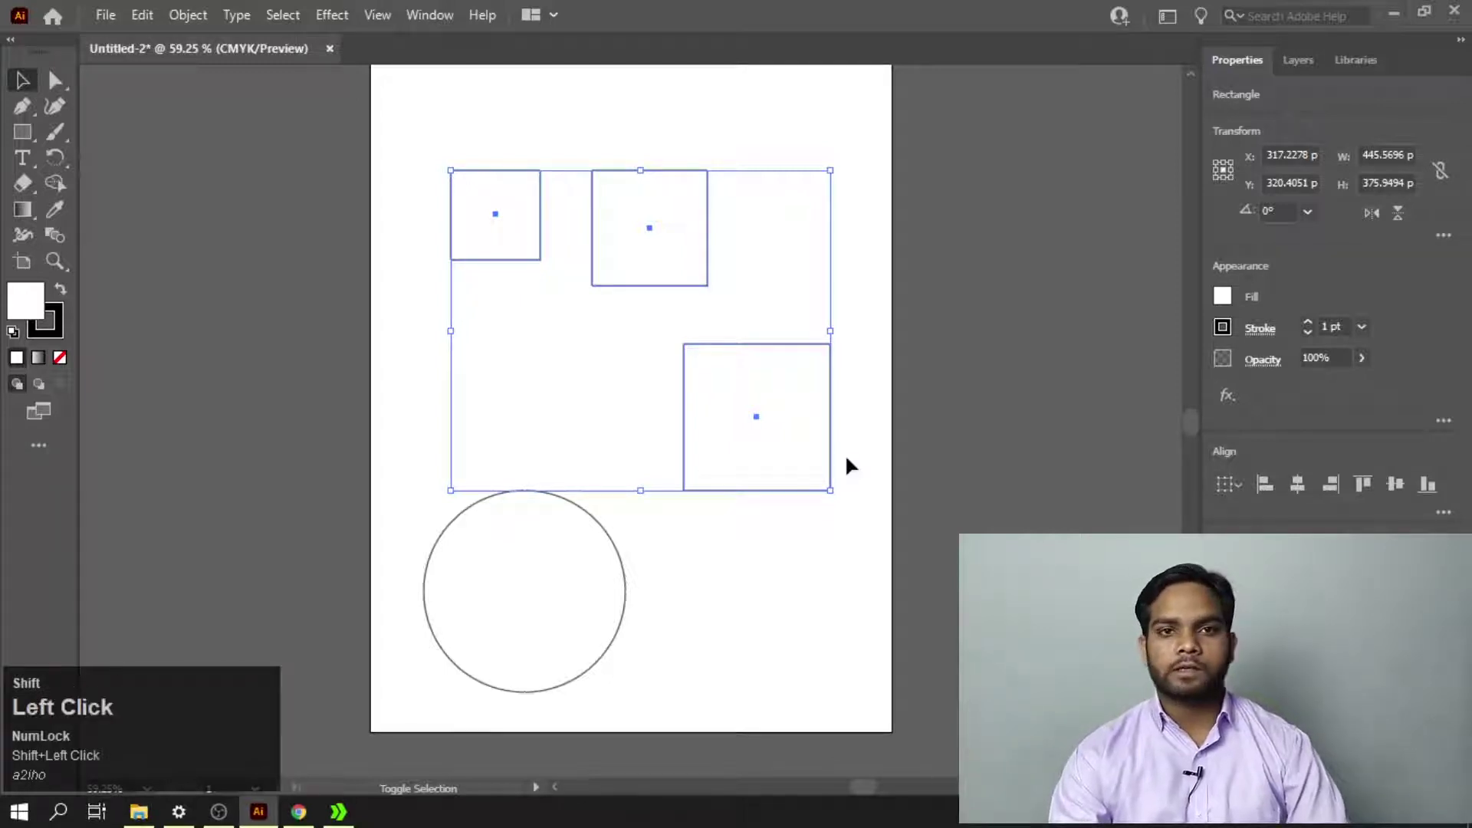
{"action": "left_click", "coordinate": [741, 445], "text": "shift"}
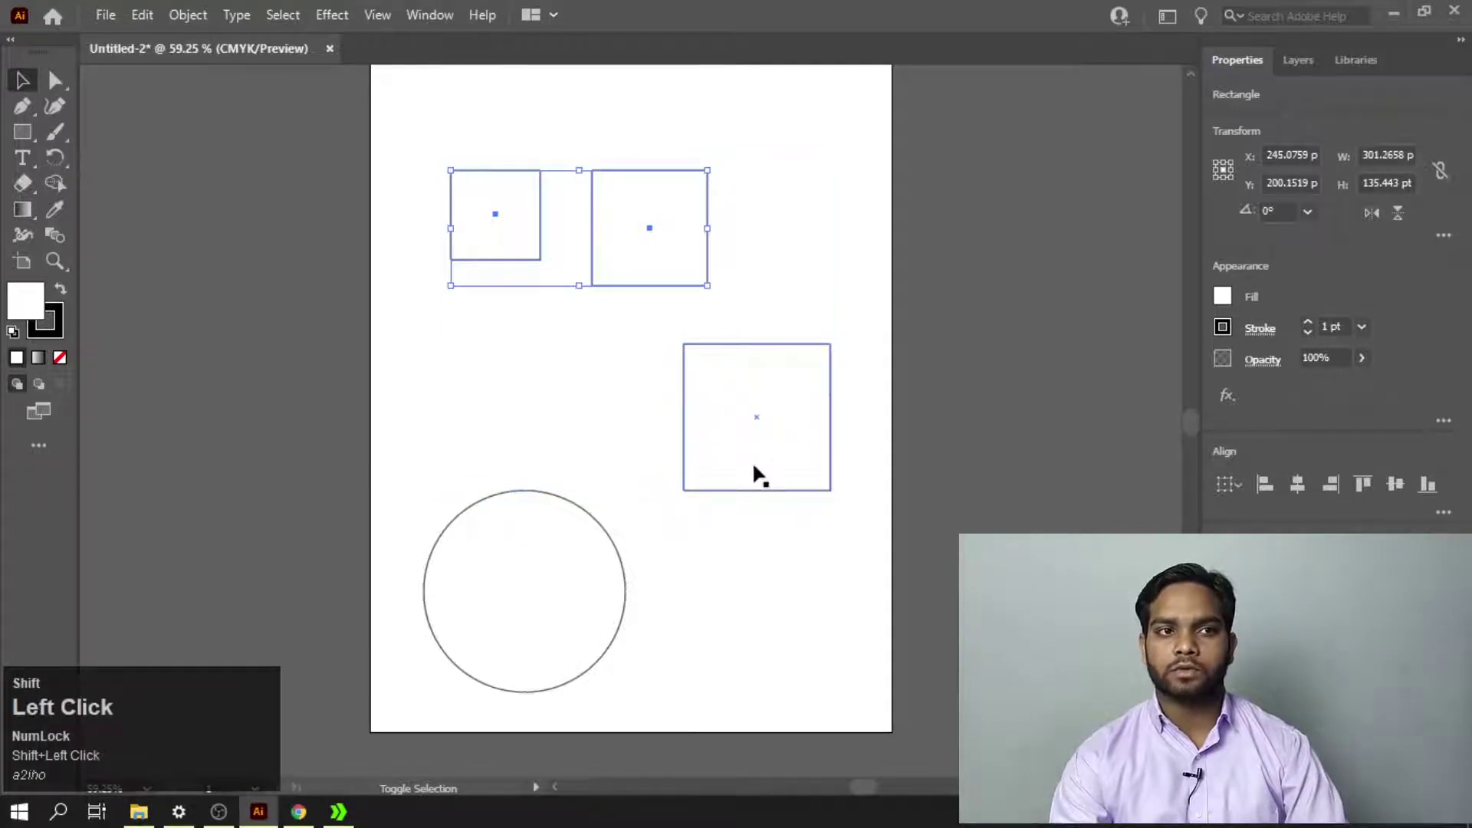
{"action": "left_click", "coordinate": [650, 249], "text": "shift"}
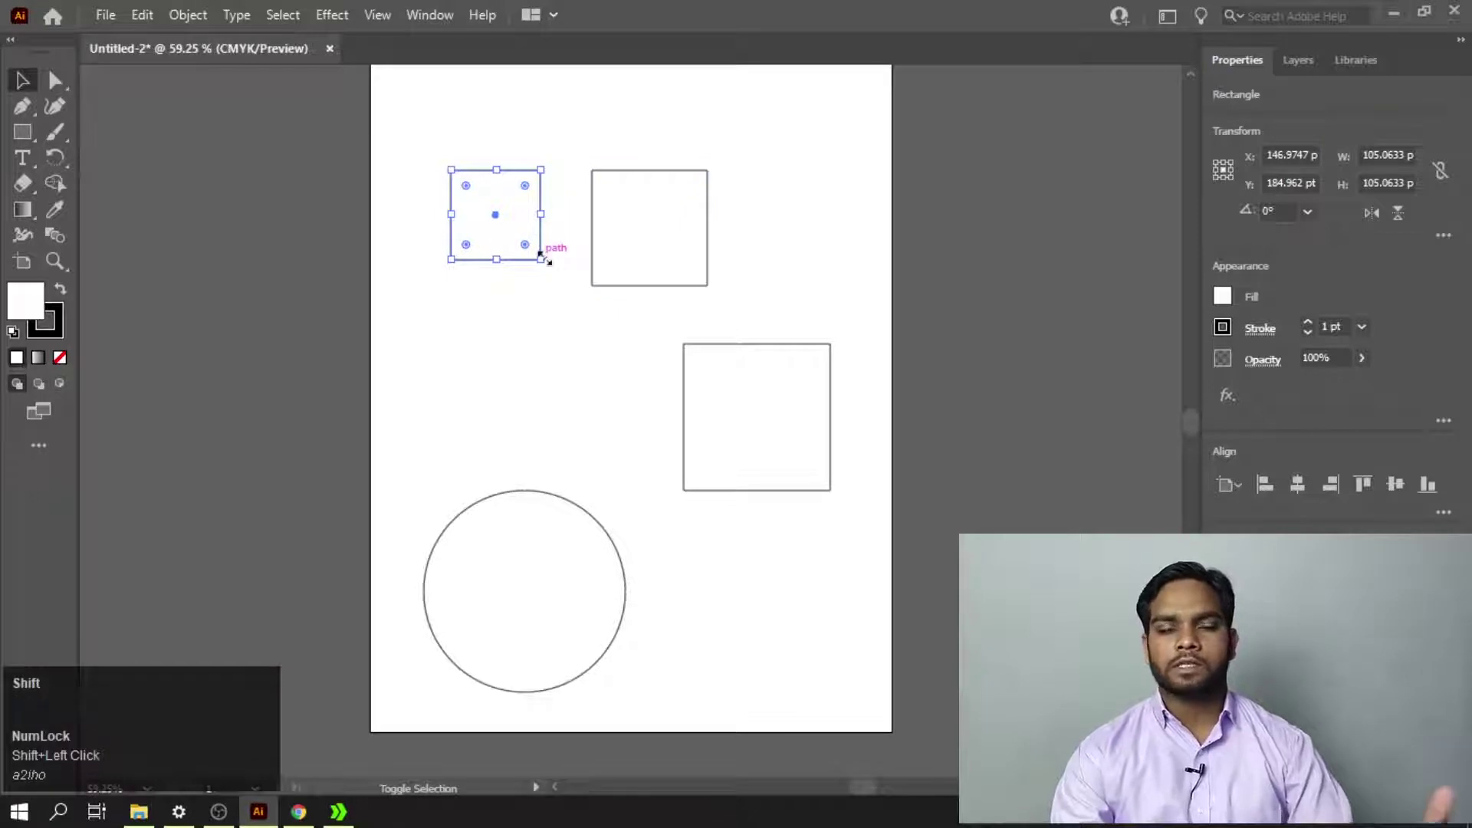
{"action": "left_click", "coordinate": [500, 204], "text": "shift"}
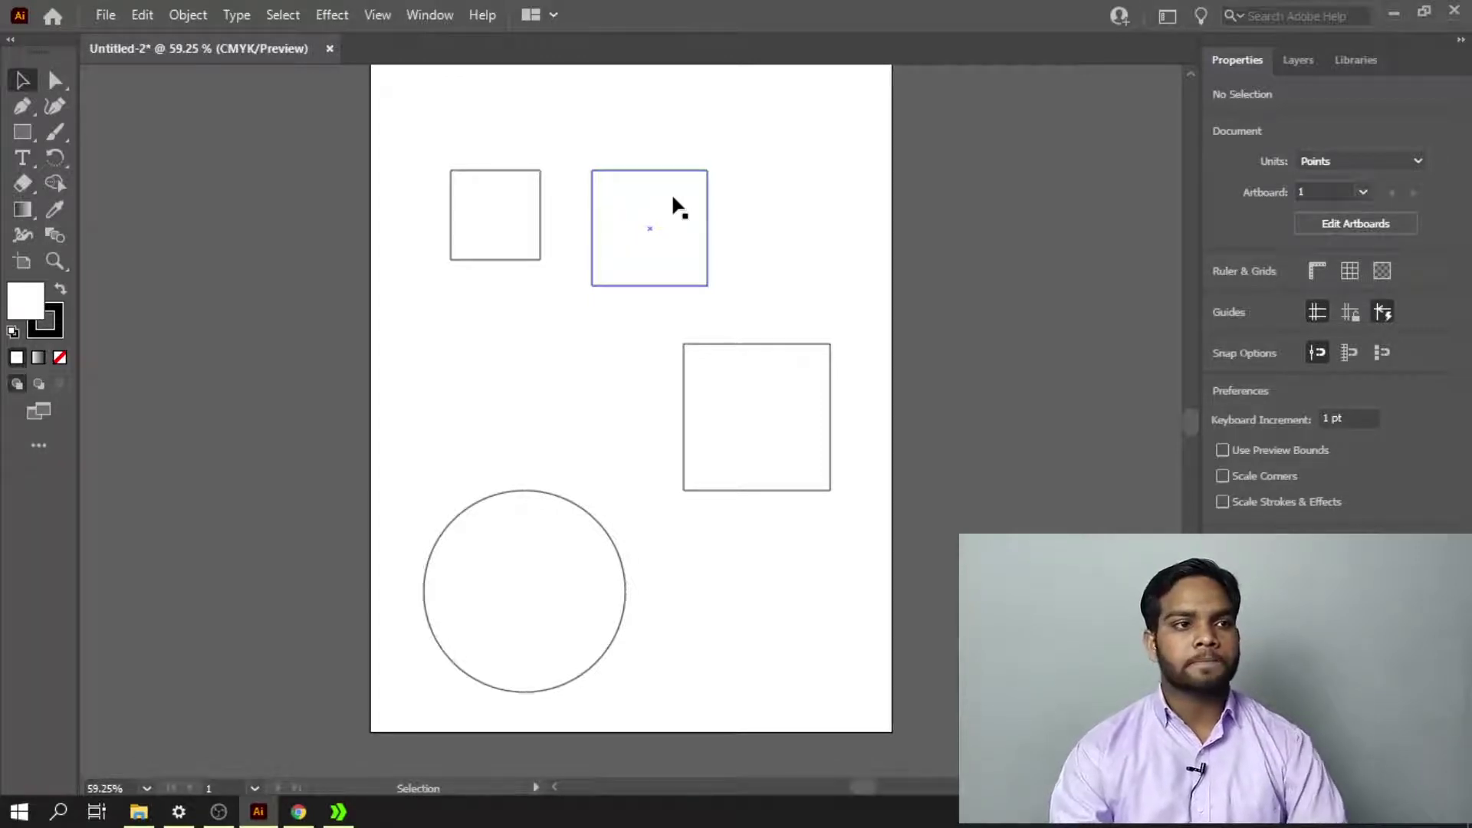
Scale the circle down to about 95 pt across and the lower-right square down to about 106 pt, keeping their proportions.
{"action": "left_click", "coordinate": [568, 649]}
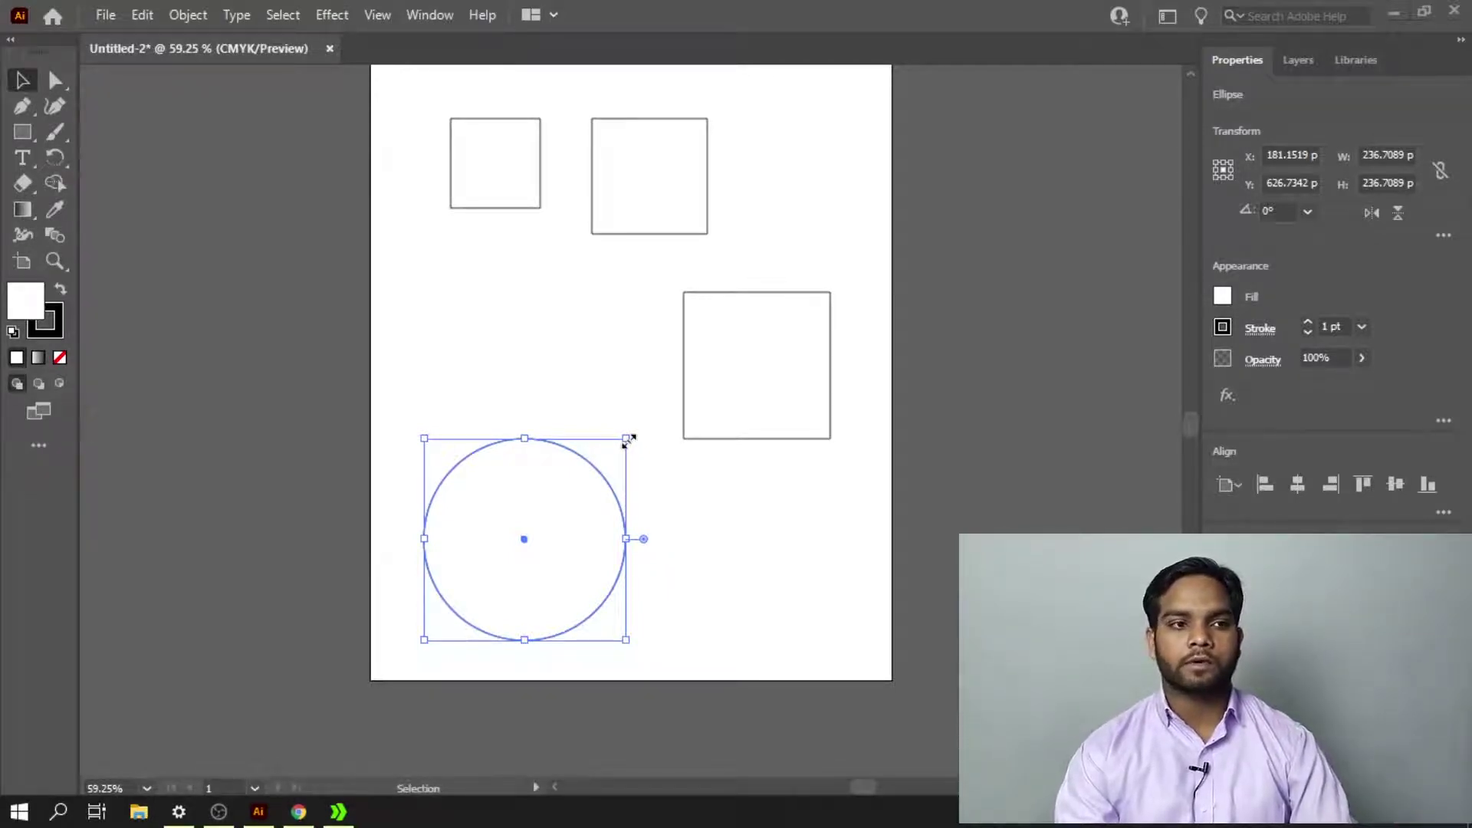
{"action": "left_click_drag", "start_coordinate": [628, 439], "coordinate": [526, 559]}
{"action": "left_click", "coordinate": [726, 324]}
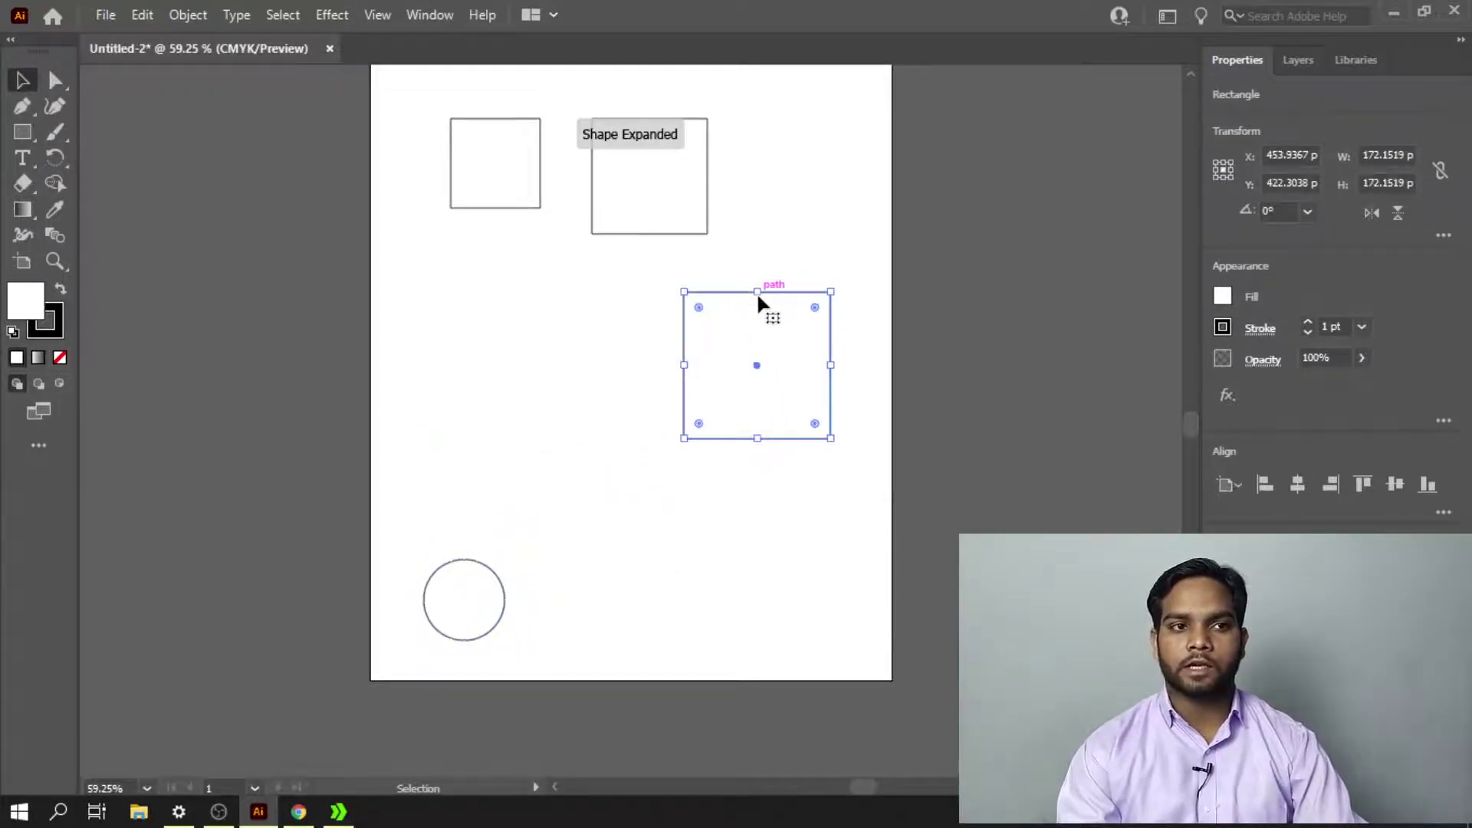
{"action": "left_click_drag", "start_coordinate": [760, 293], "coordinate": [693, 370]}
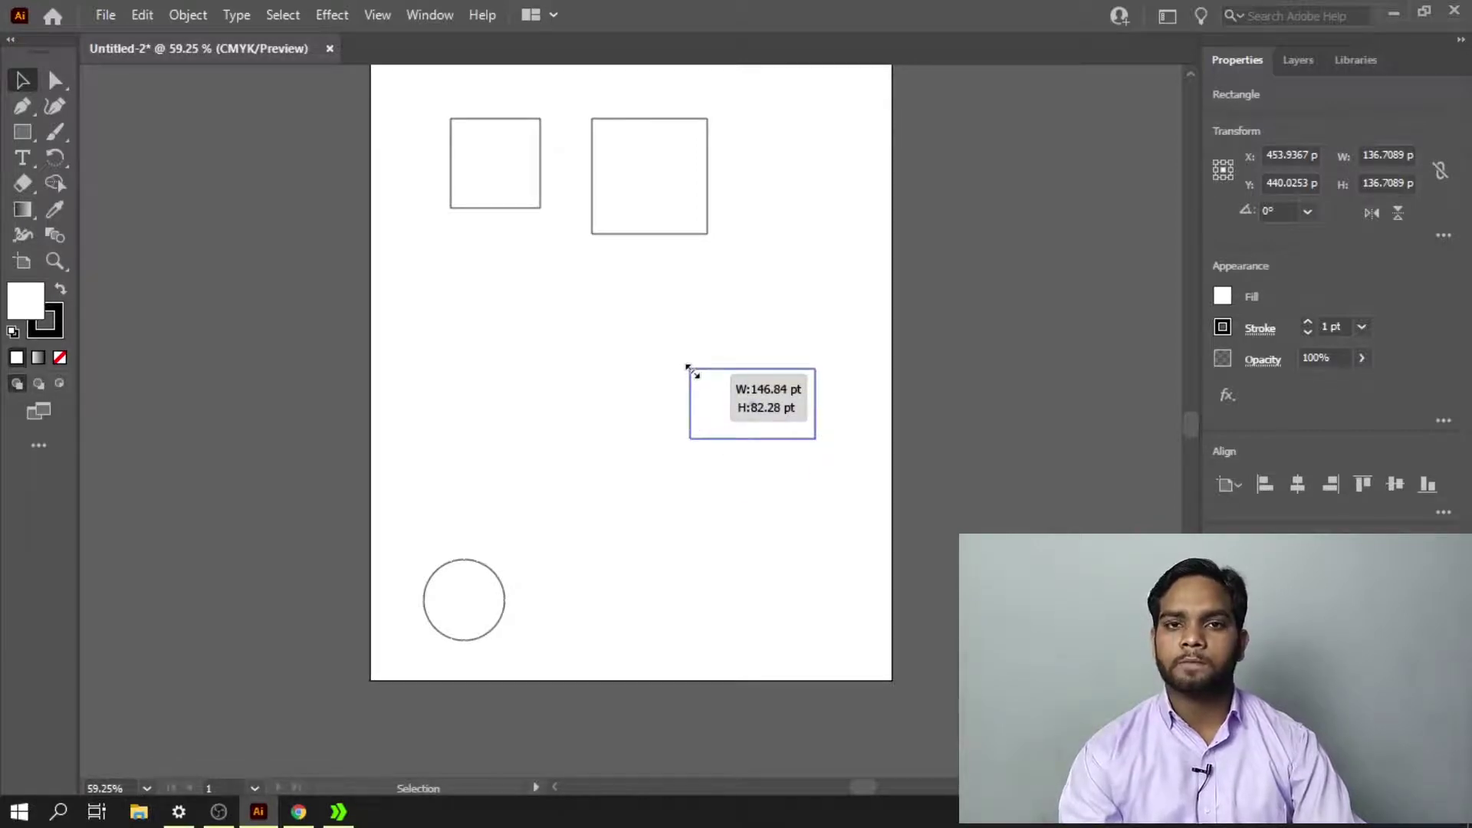
{"action": "left_click_drag", "start_coordinate": [692, 370], "coordinate": [648, 350]}
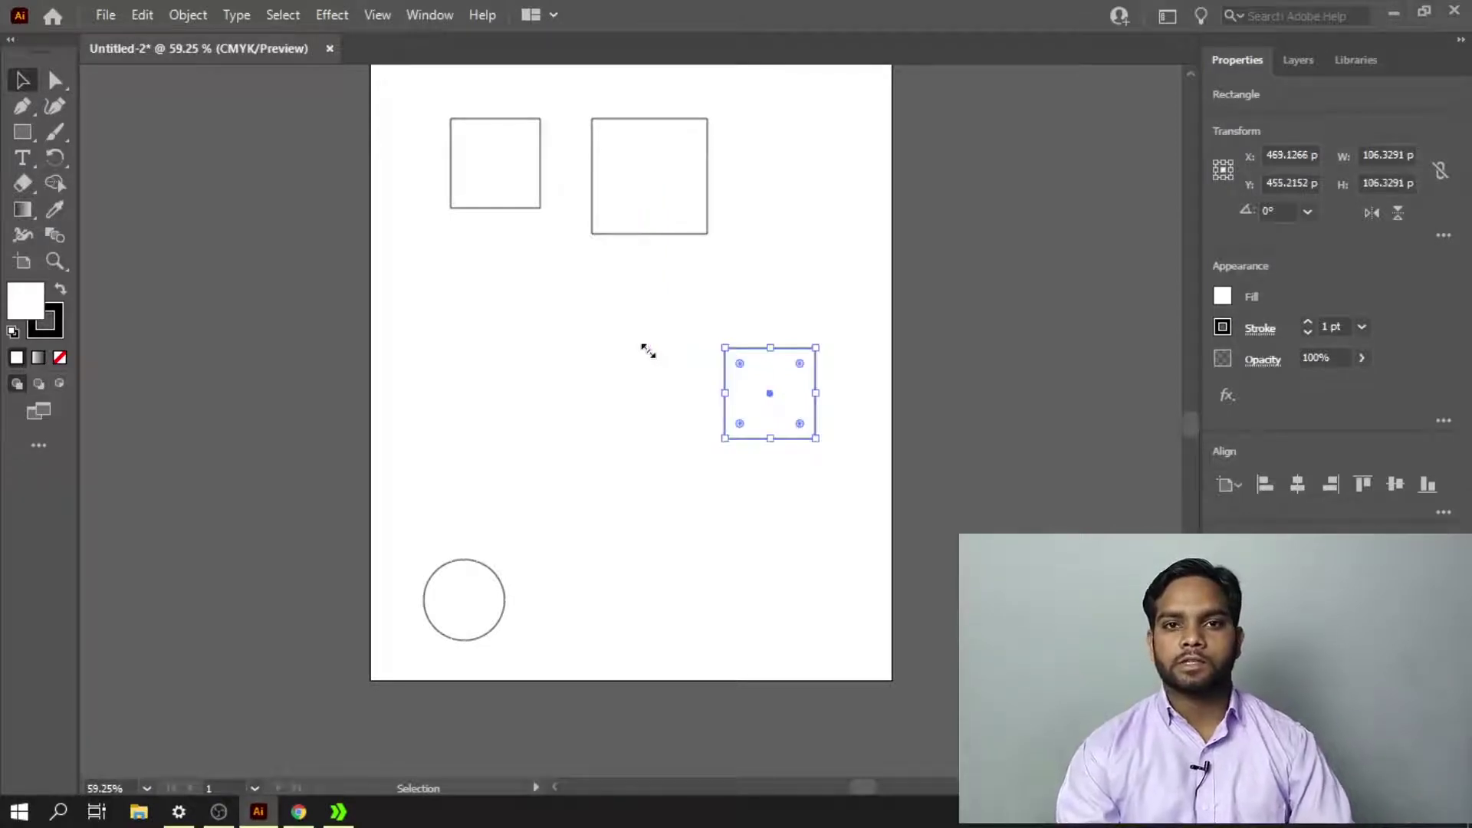
{"action": "left_click", "coordinate": [683, 376]}
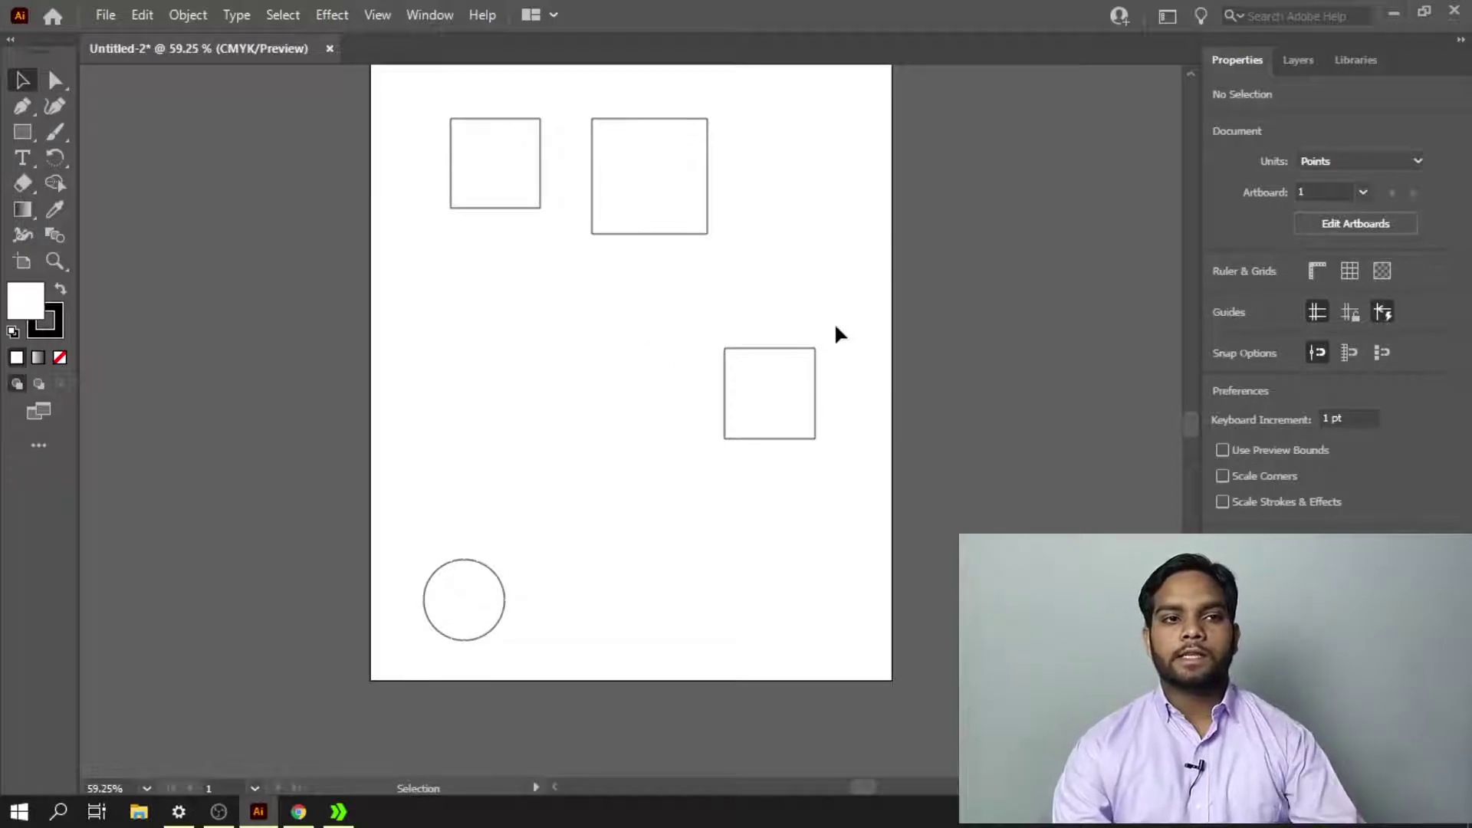
Try to enlarge the lower-right square from its corner, undo the resizing and clear the selection.
{"action": "left_click", "coordinate": [764, 375]}
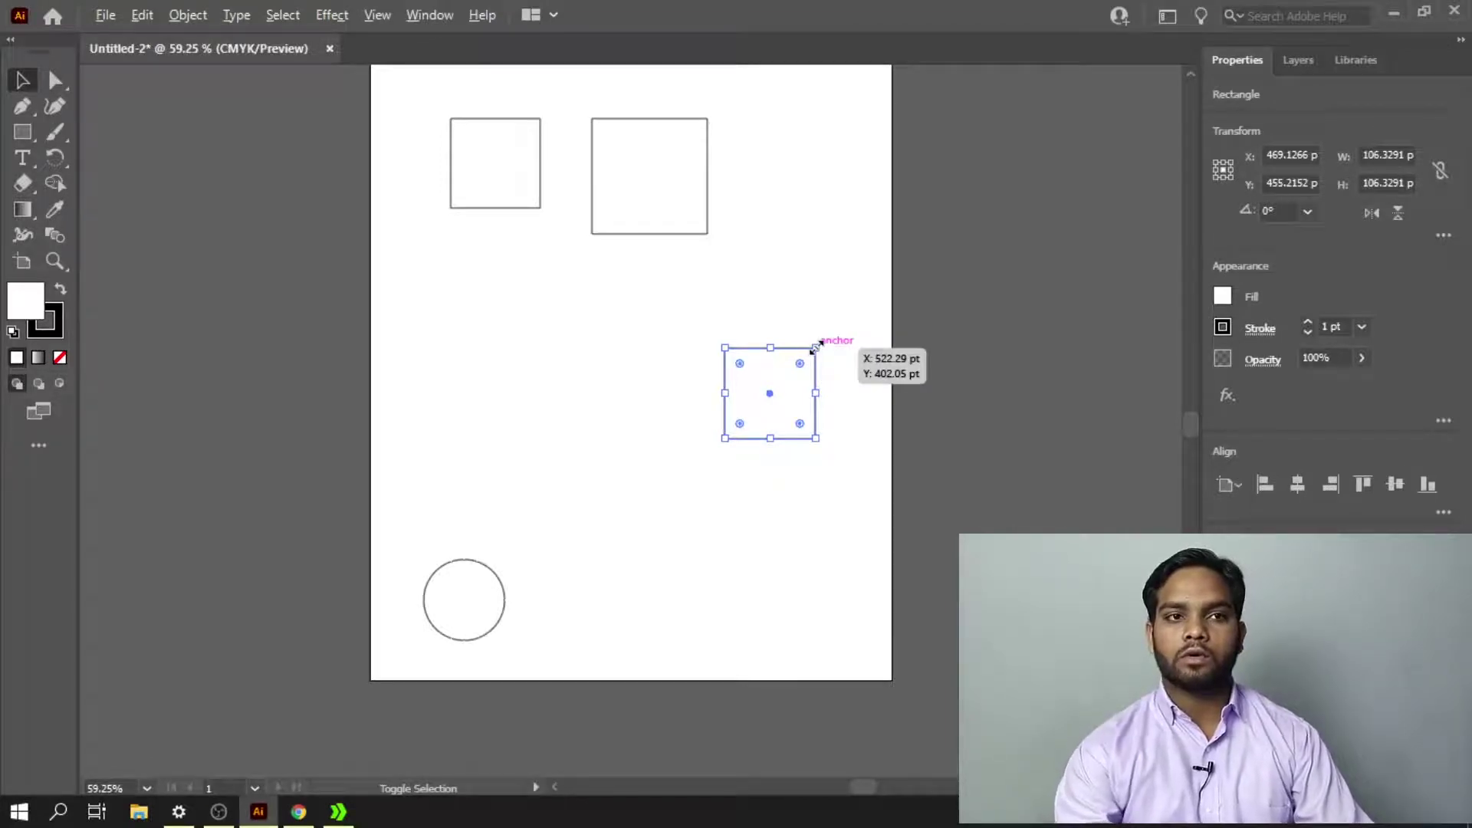
{"action": "left_click_drag", "start_coordinate": [815, 347], "coordinate": [983, 279]}
{"action": "left_click_drag", "start_coordinate": [1009, 262], "coordinate": [949, 299]}
{"action": "key", "text": "ctrl+z"}
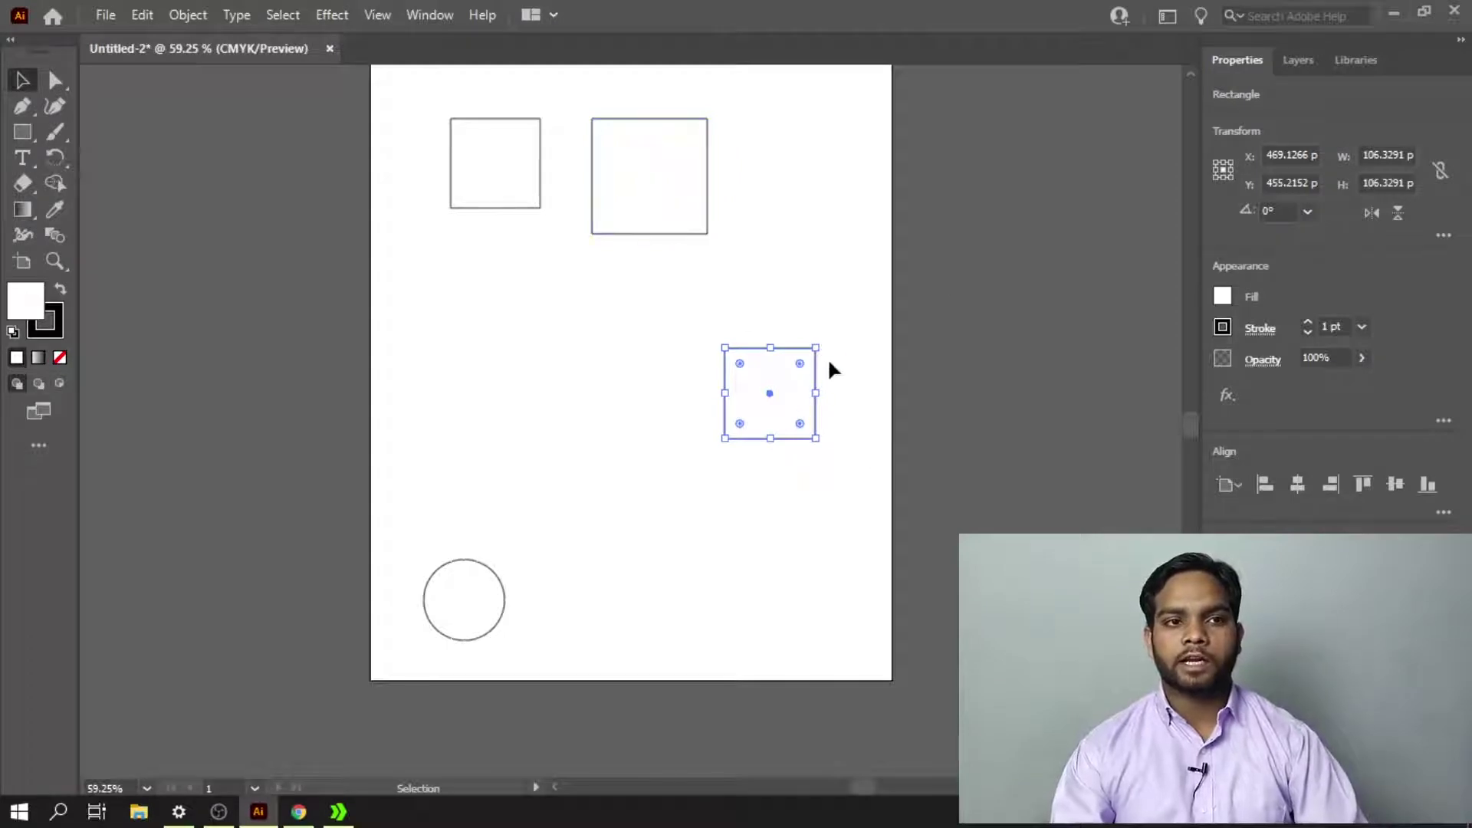
{"action": "left_click", "coordinate": [873, 389]}
Rearrange the shapes with the circle and the 105 pt square along the top, the largest square below the circle and the other square lower right.
{"action": "left_click_drag", "start_coordinate": [744, 347], "coordinate": [557, 301]}
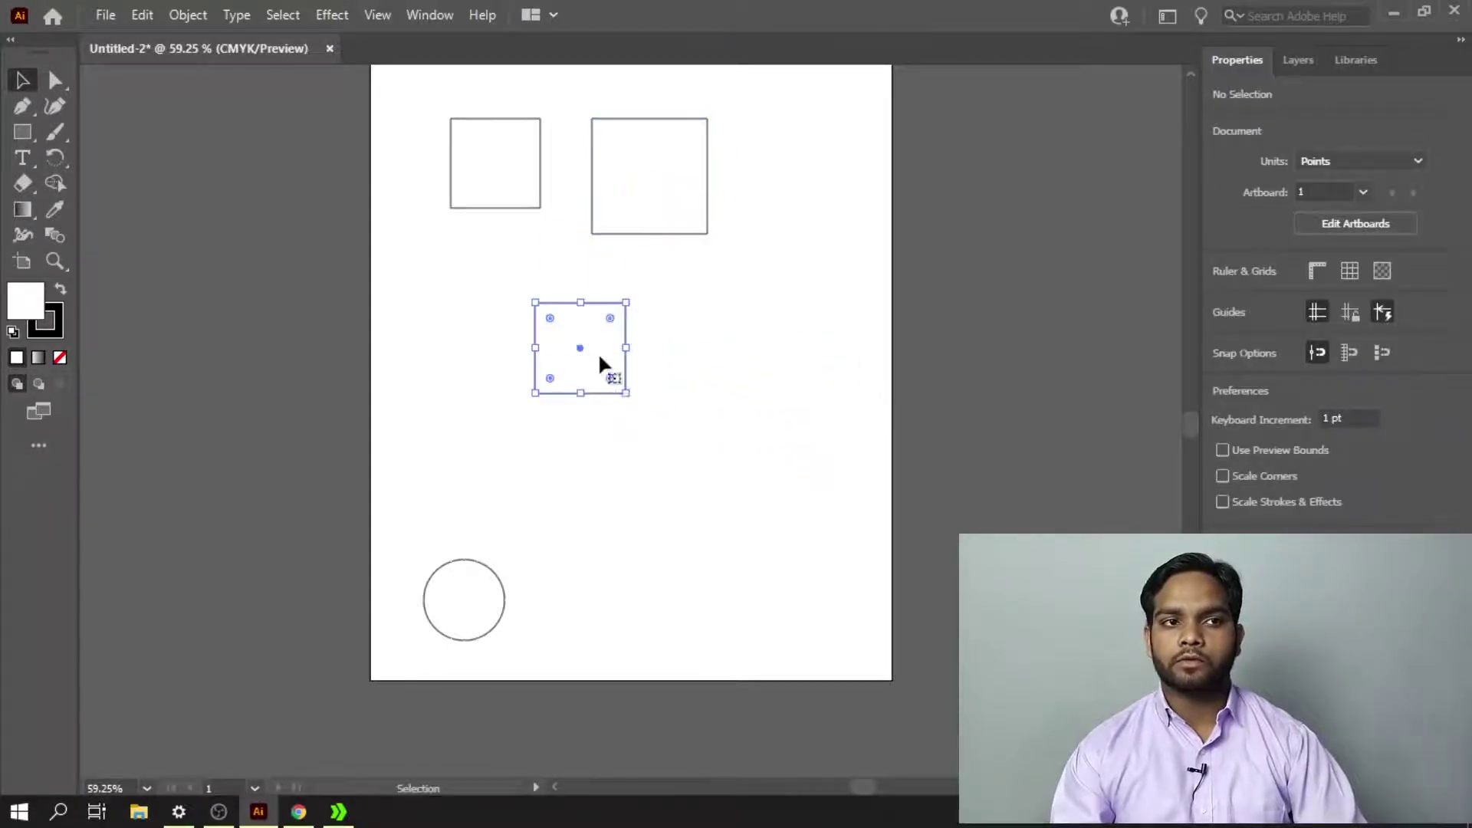
{"action": "left_click_drag", "start_coordinate": [593, 359], "coordinate": [811, 427]}
{"action": "left_click_drag", "start_coordinate": [686, 203], "coordinate": [618, 418]}
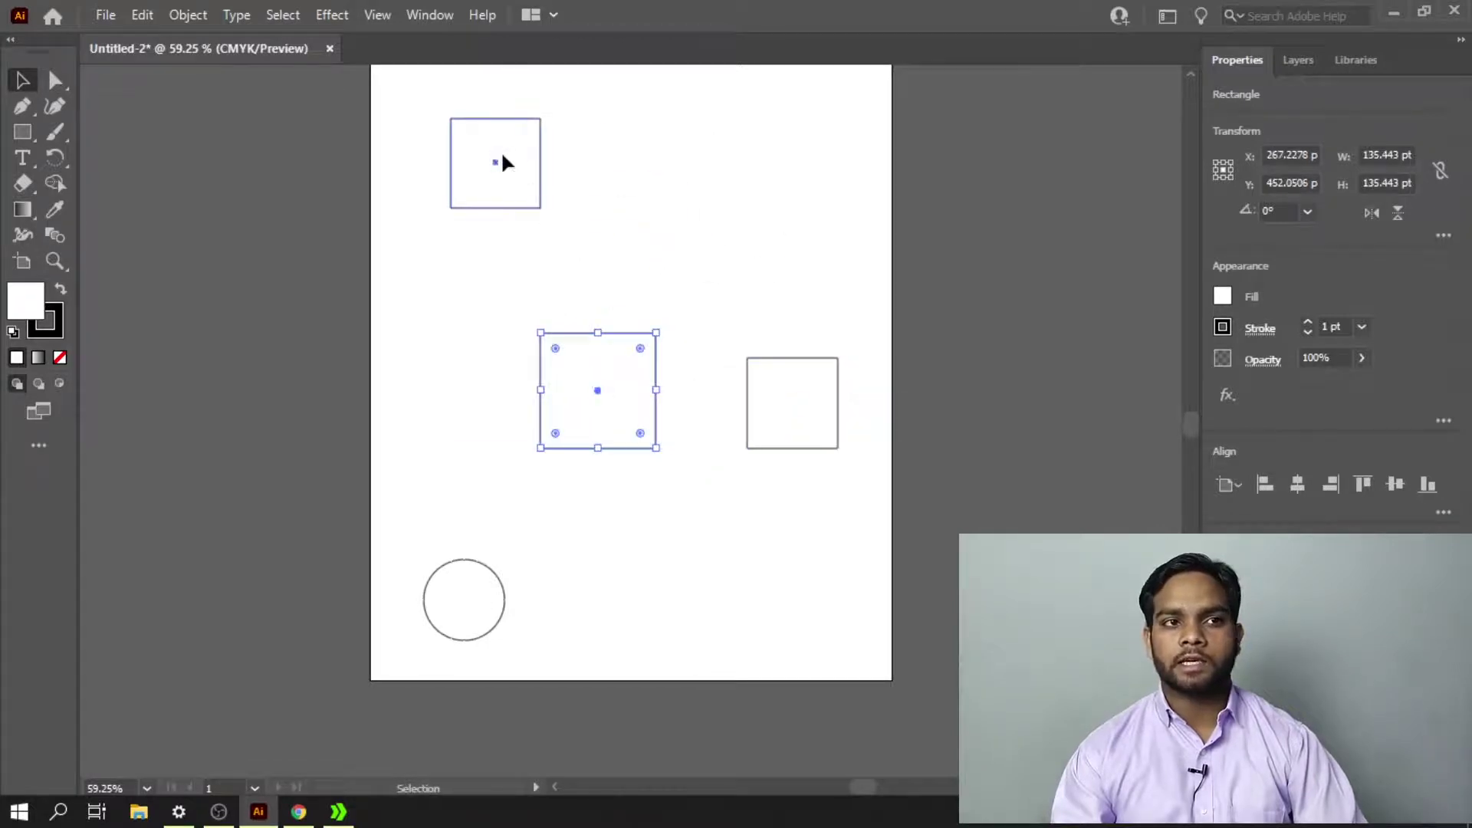
{"action": "left_click_drag", "start_coordinate": [499, 158], "coordinate": [769, 225]}
{"action": "left_click_drag", "start_coordinate": [476, 591], "coordinate": [539, 195]}
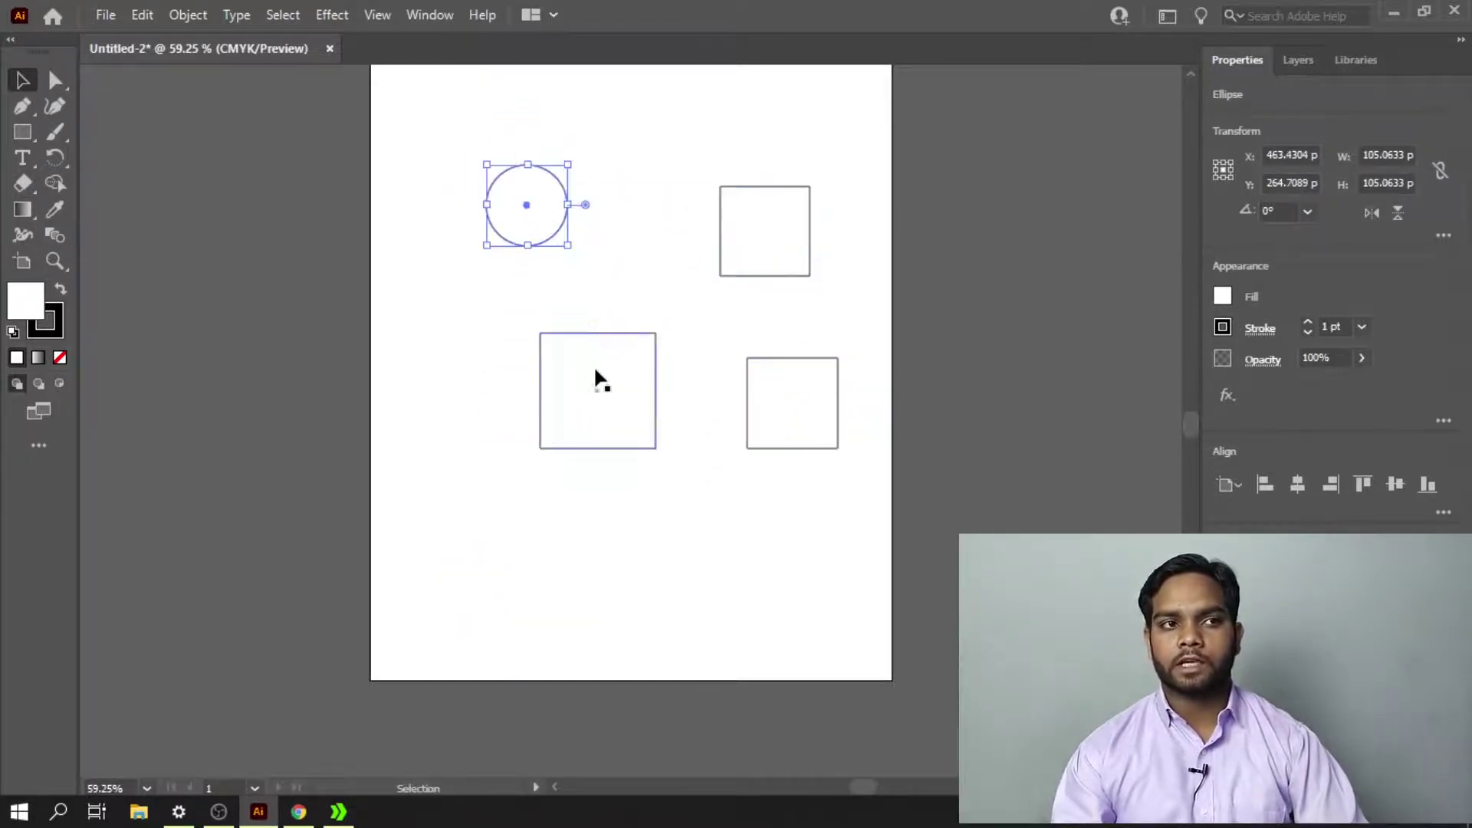
{"action": "left_click_drag", "start_coordinate": [598, 378], "coordinate": [478, 287]}
{"action": "left_click_drag", "start_coordinate": [726, 244], "coordinate": [673, 148]}
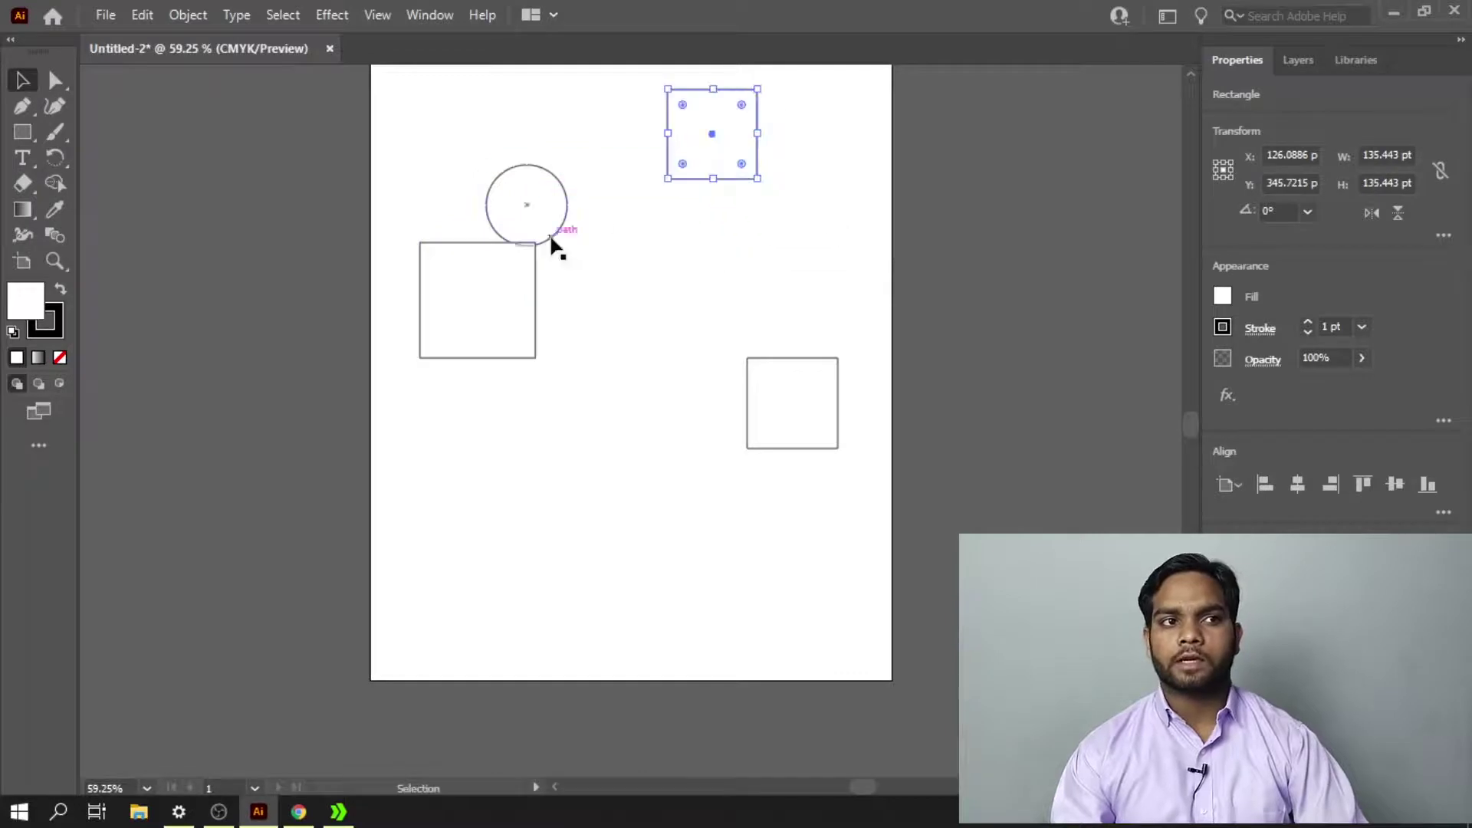
{"action": "left_click_drag", "start_coordinate": [549, 226], "coordinate": [543, 150]}
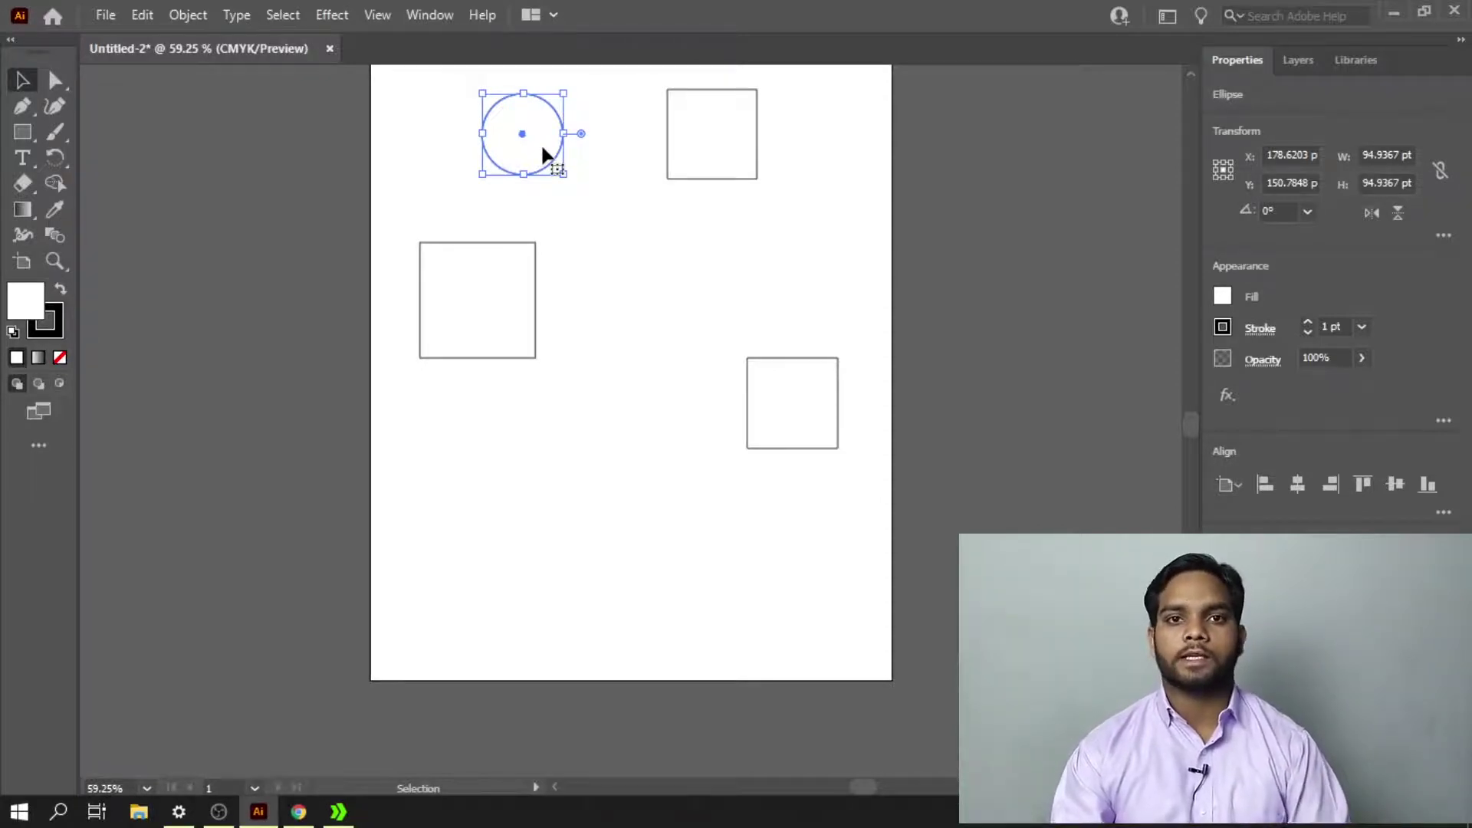
Draw a hexagon about 210 pt wide with the Polygon tool below the largest square.
{"action": "right_click", "coordinate": [22, 132]}
{"action": "left_click", "coordinate": [100, 209]}
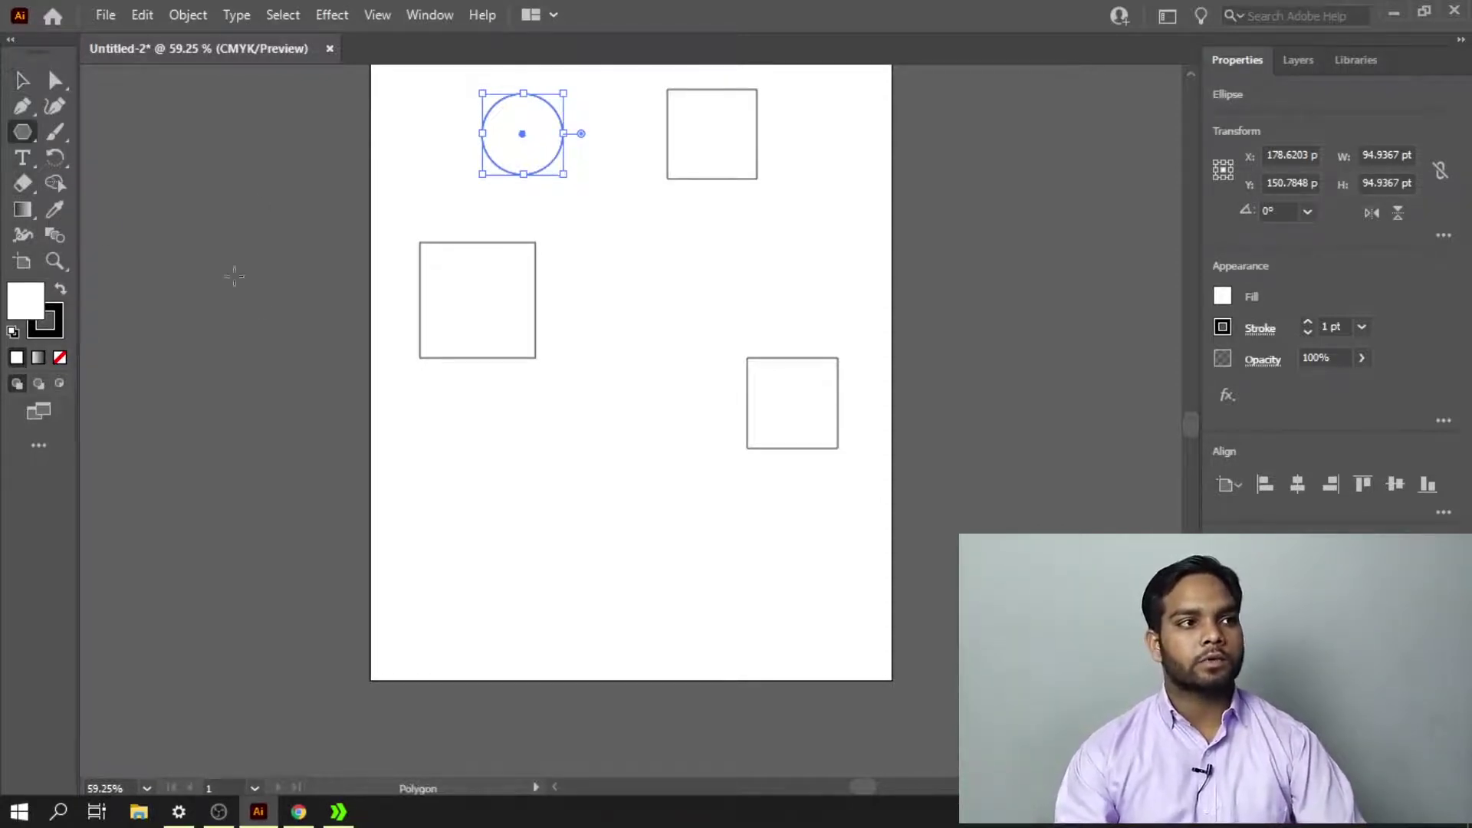
{"action": "left_click_drag", "start_coordinate": [563, 475], "coordinate": [624, 530]}
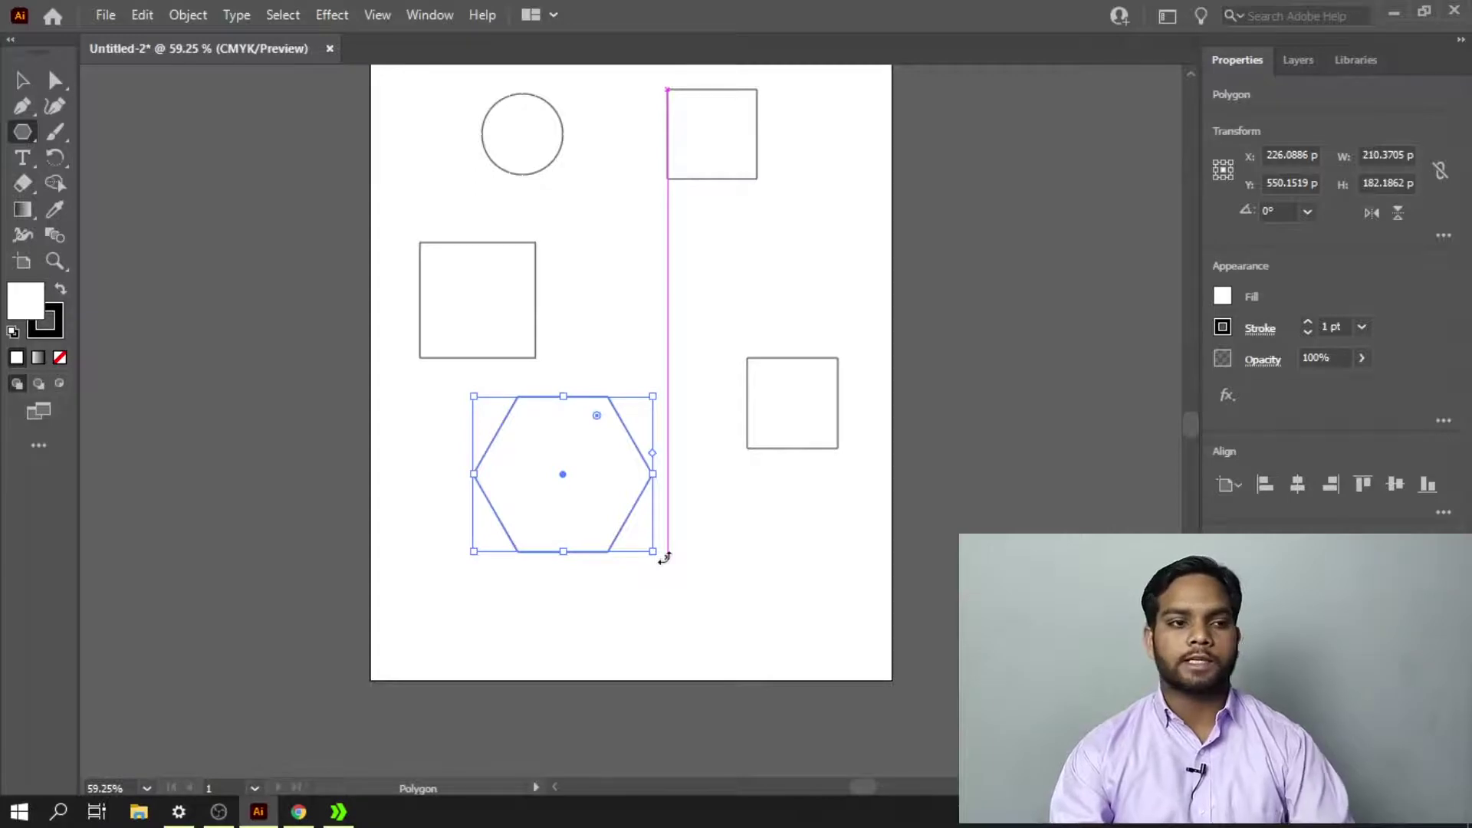
Rotate the hexagon around its center to different angles, ending at 45°, and cancel the new-polygon dialog.
{"action": "left_click_drag", "start_coordinate": [664, 554], "coordinate": [544, 389]}
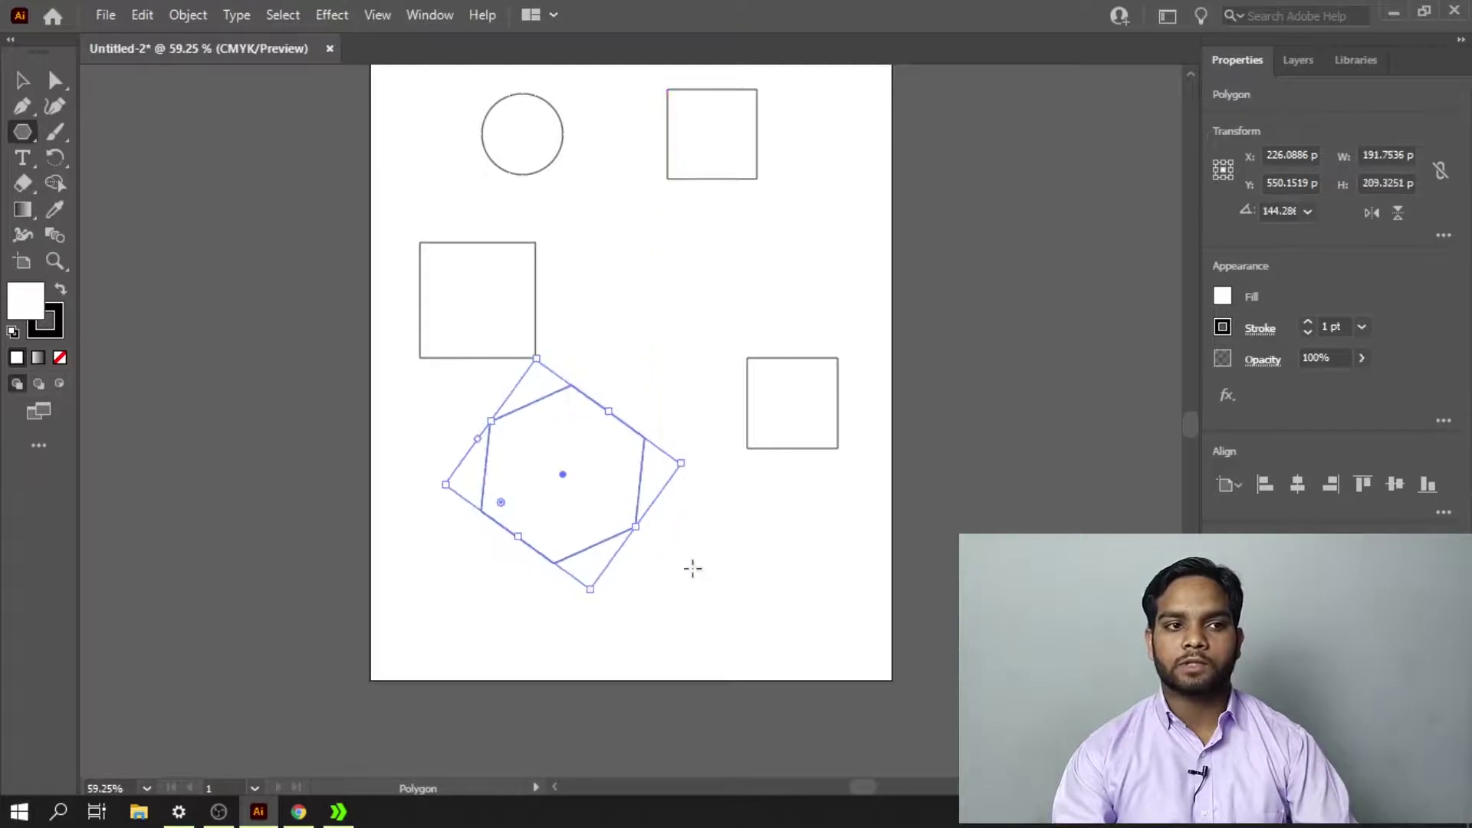
{"action": "left_click_drag", "start_coordinate": [688, 459], "coordinate": [660, 556]}
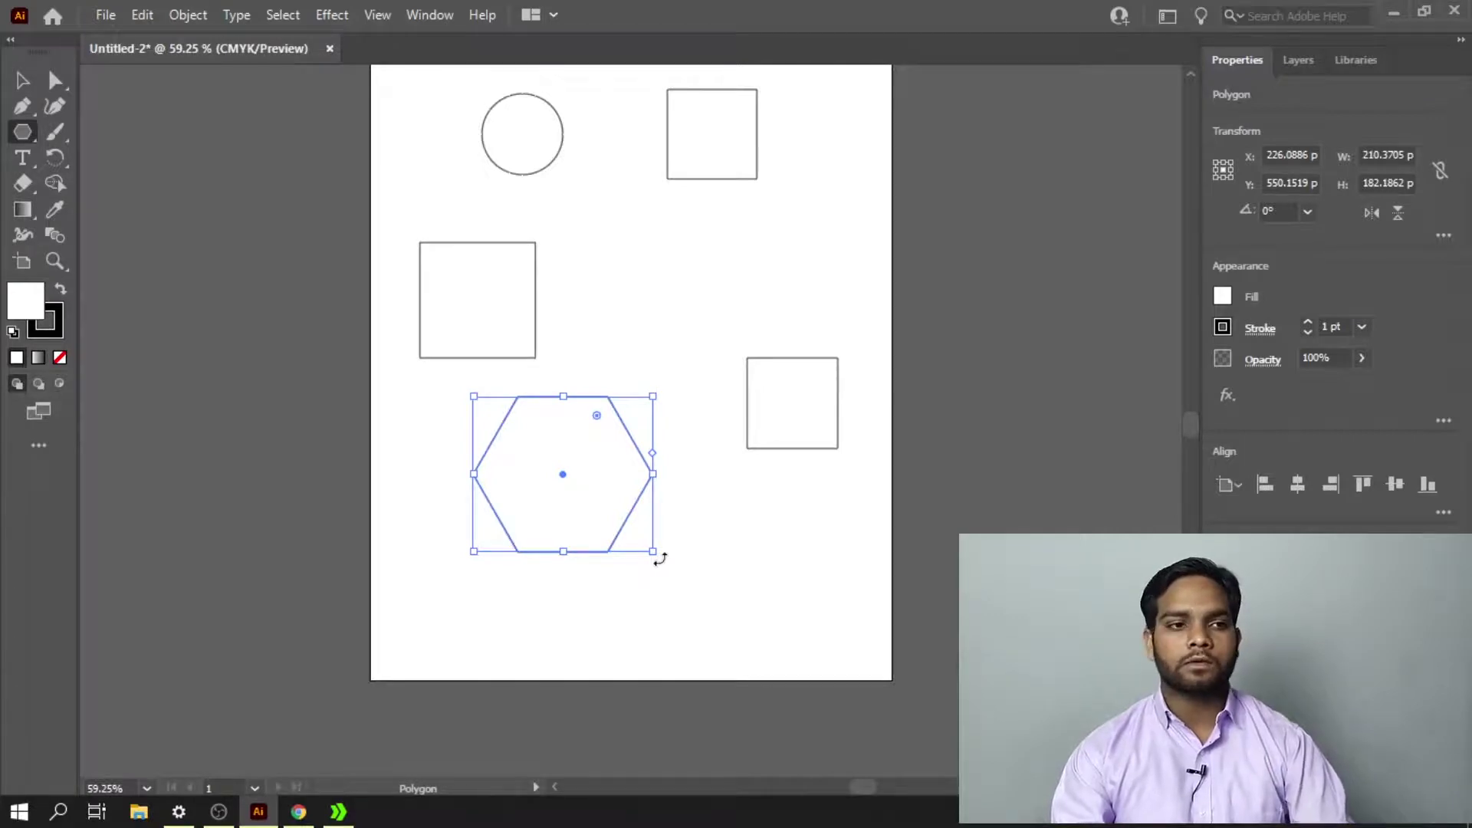
{"action": "left_click_drag", "start_coordinate": [660, 559], "coordinate": [667, 483]}
{"action": "left_click", "coordinate": [820, 443]}
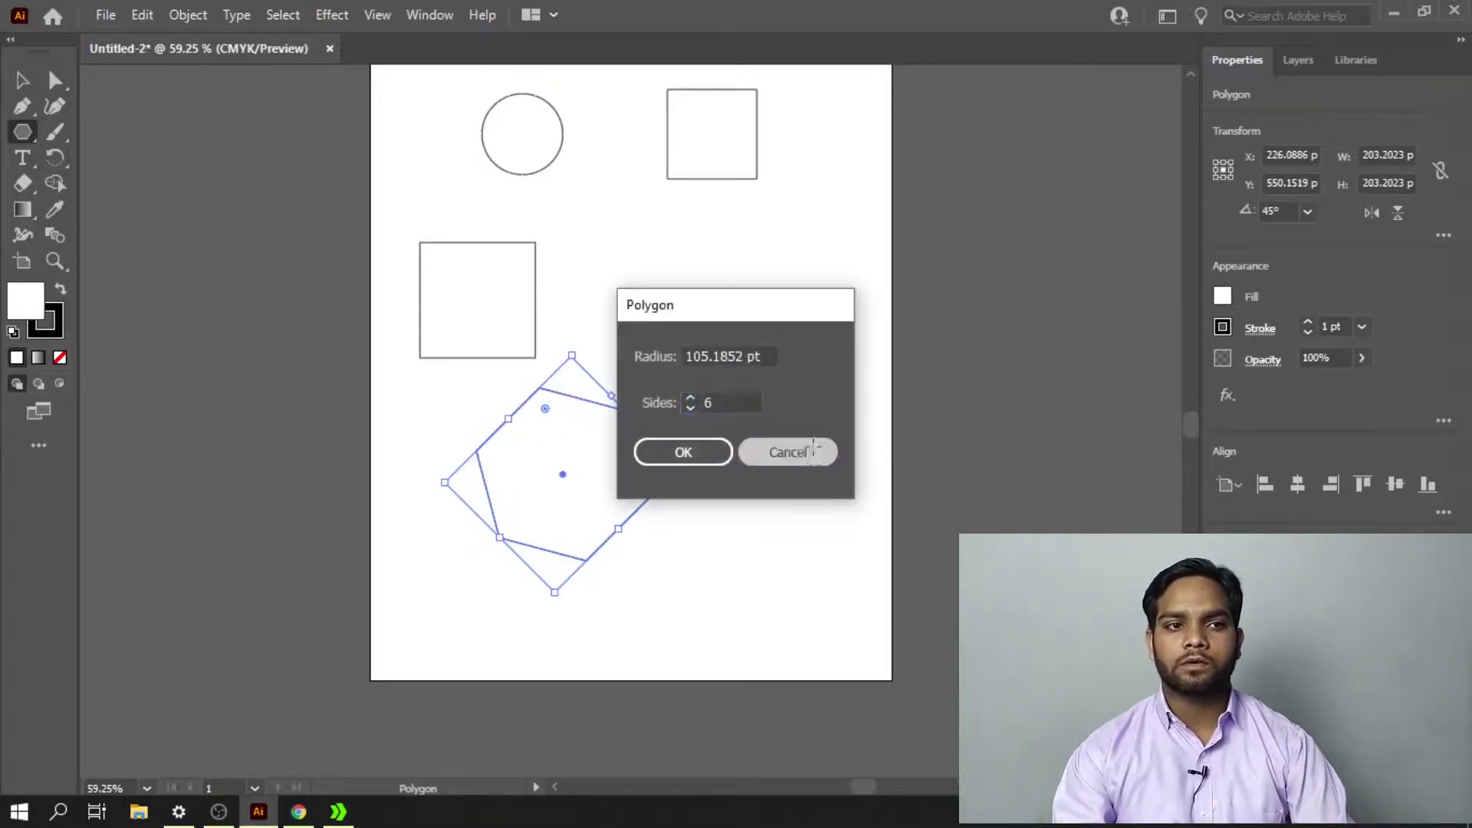
{"action": "left_click", "coordinate": [819, 449]}
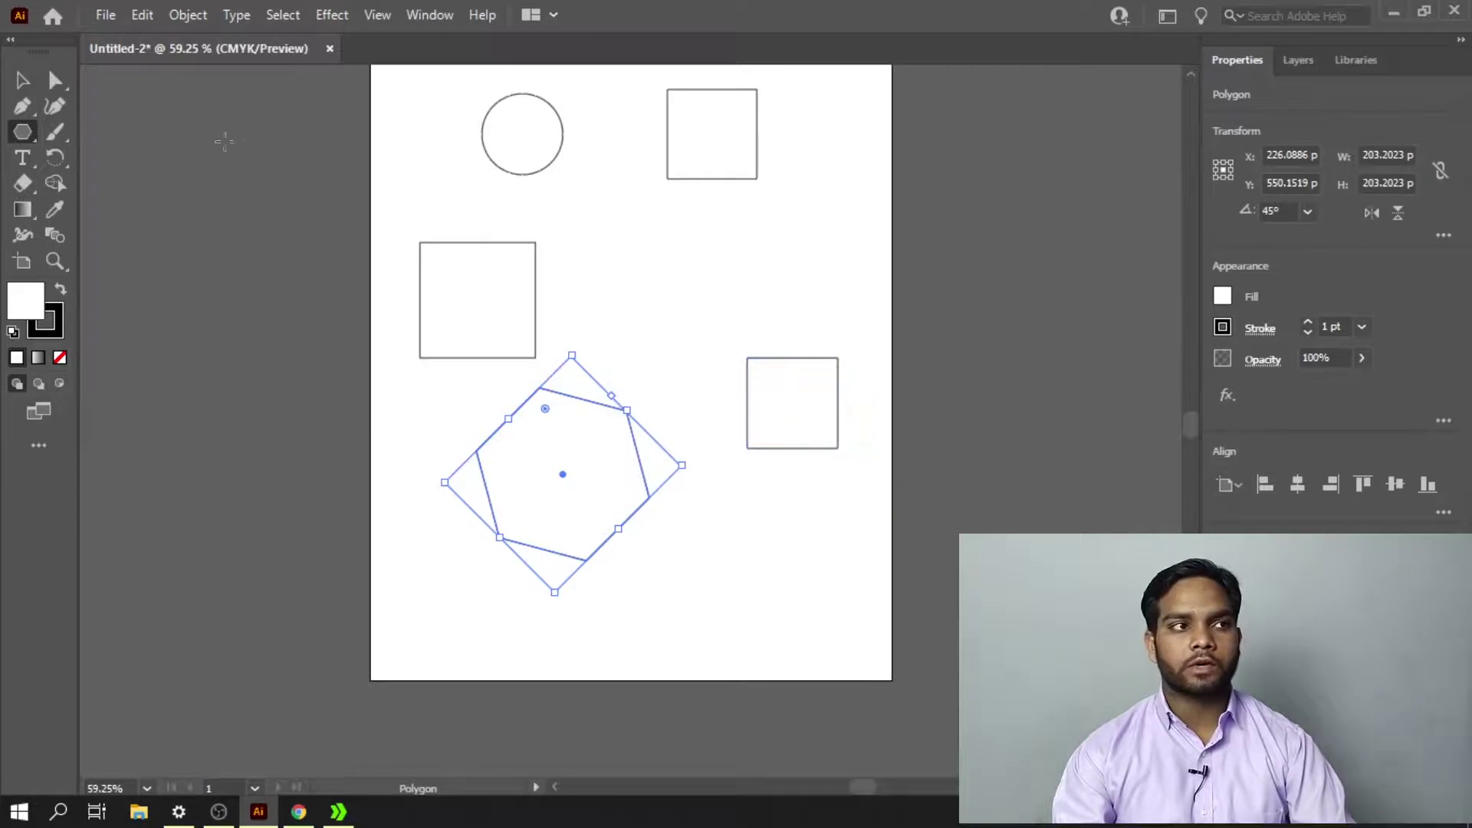
Rotate the lower-right square around its center with the Selection tool.
{"action": "left_click", "coordinate": [22, 80]}
{"action": "left_click", "coordinate": [804, 402]}
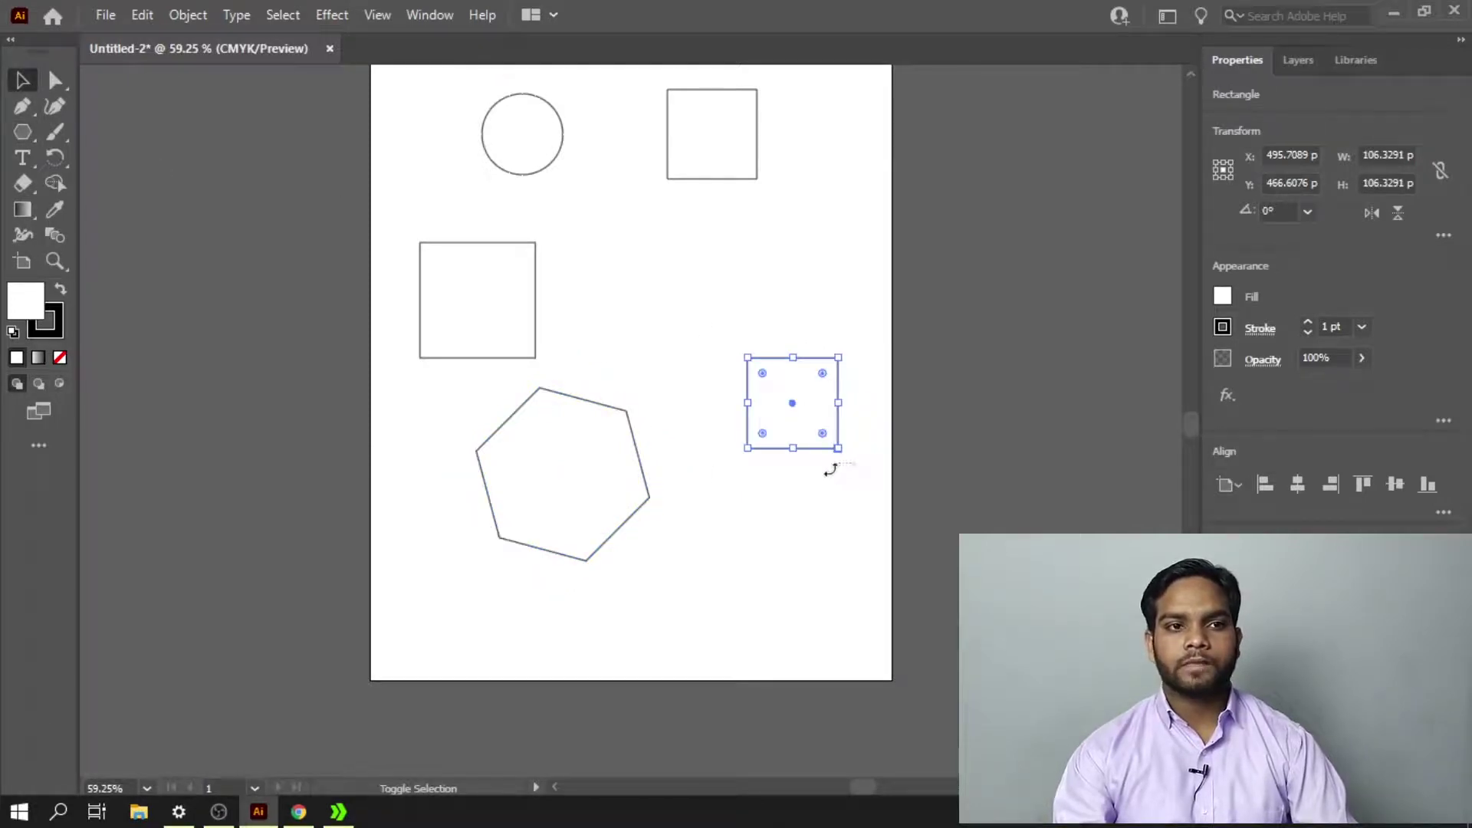
{"action": "left_click_drag", "start_coordinate": [842, 453], "coordinate": [766, 378]}
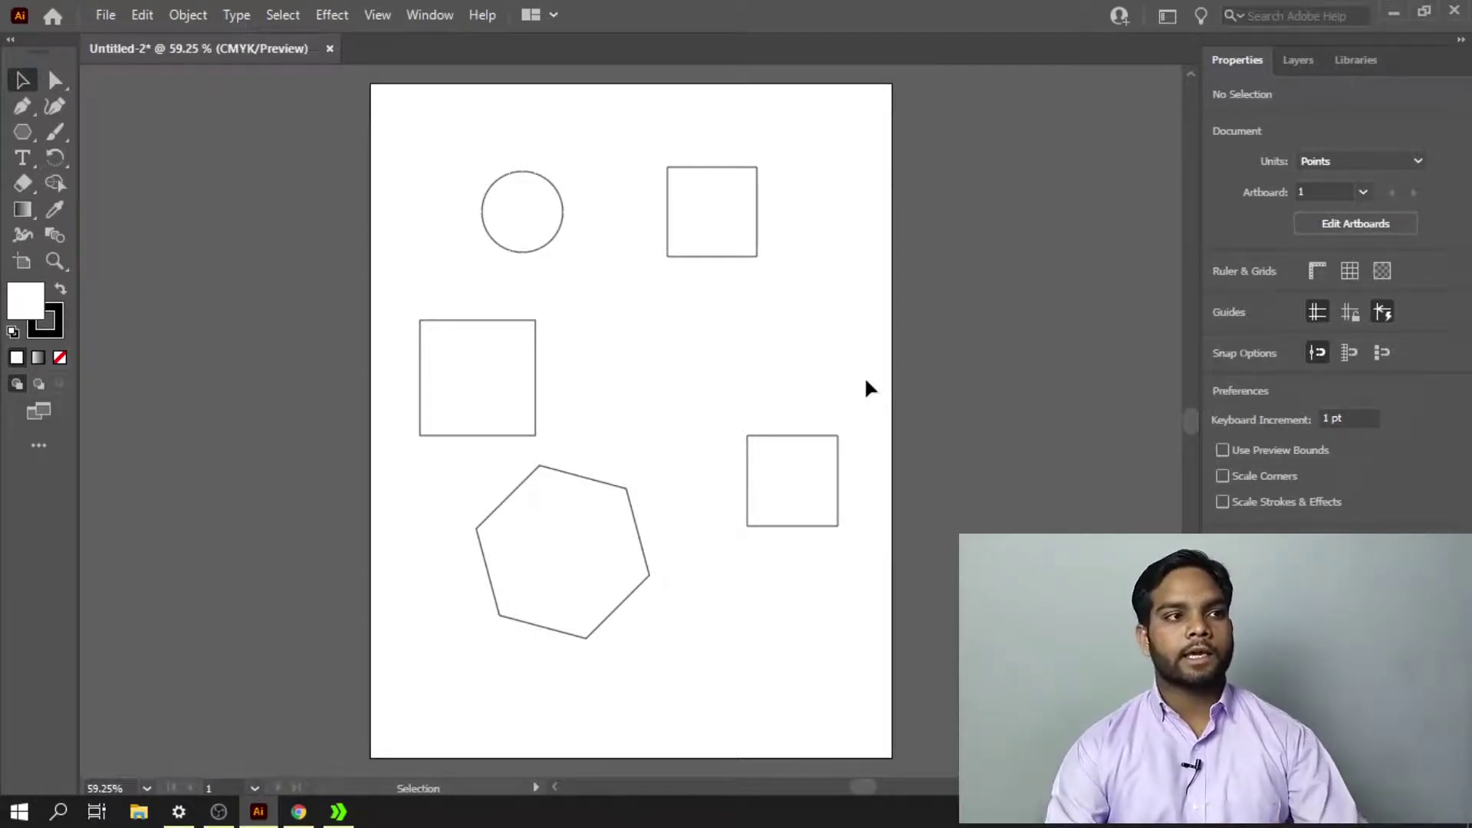
Duplicate the top square about 135 pt to its right, and copy the circle to its left near the artboard edge.
{"action": "left_click", "coordinate": [716, 223]}
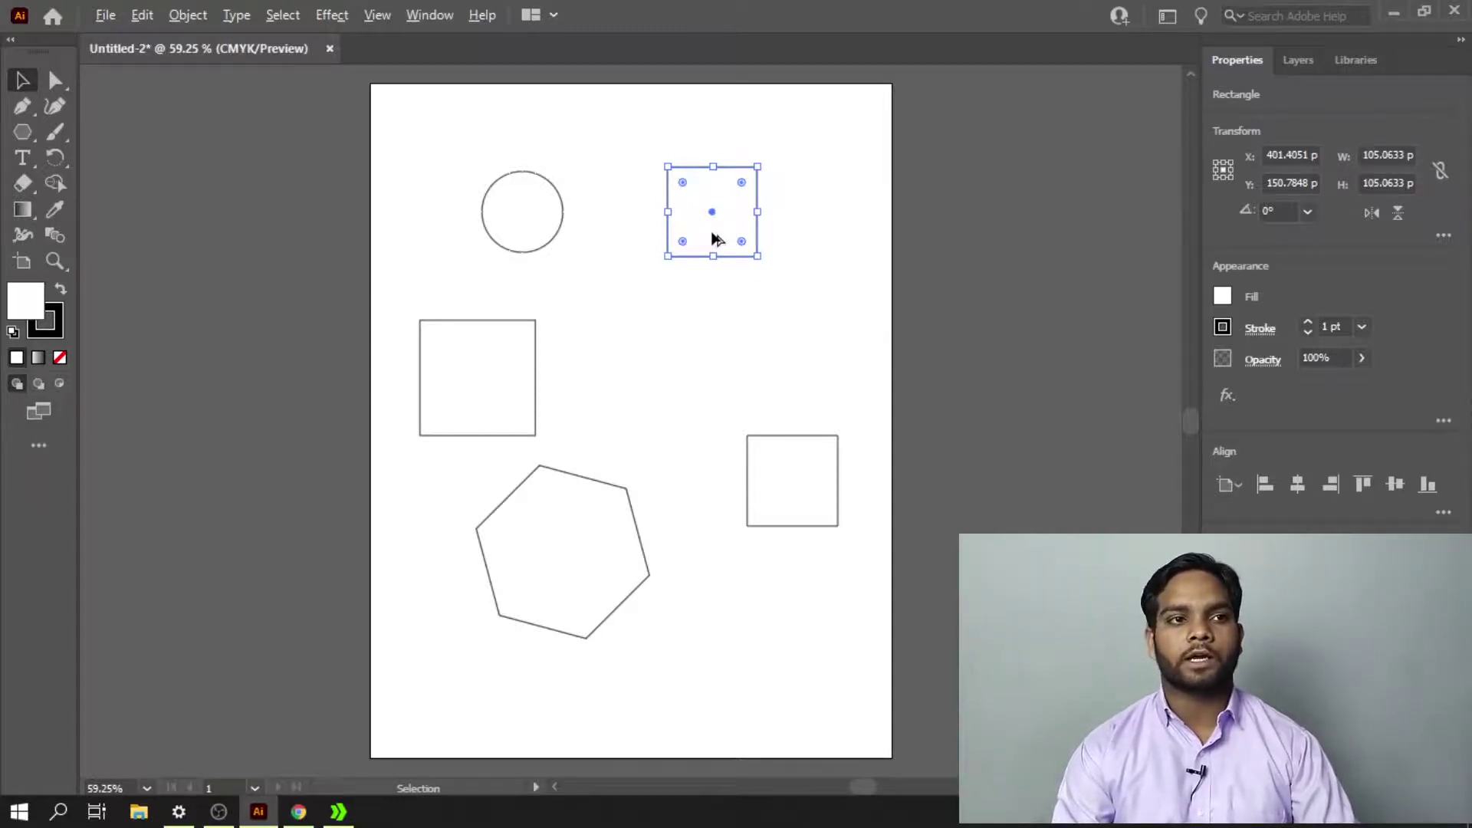
{"action": "left_click_drag", "start_coordinate": [714, 239], "coordinate": [830, 237]}
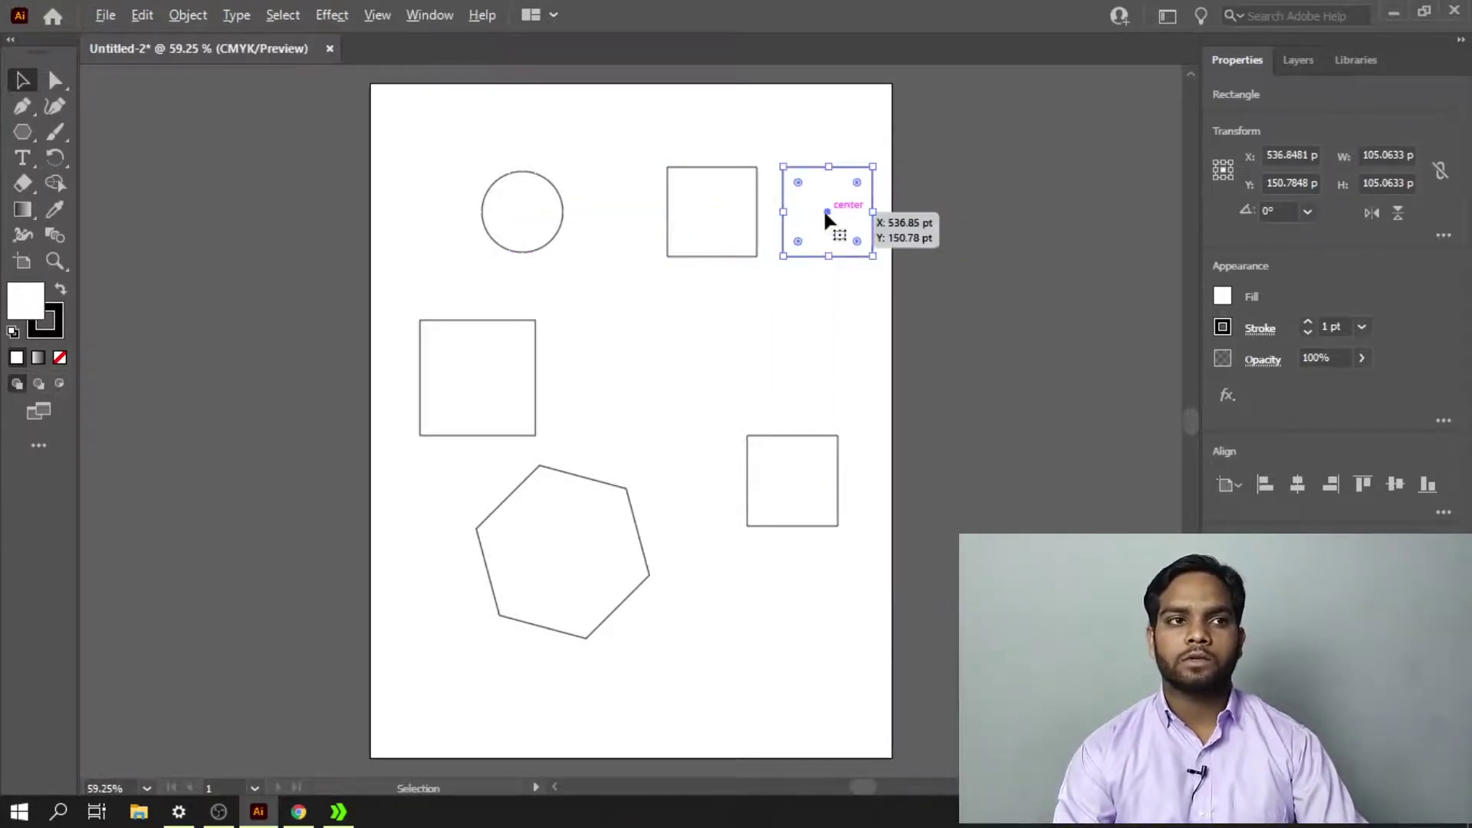
{"action": "left_click", "coordinate": [545, 224]}
{"action": "left_click_drag", "start_coordinate": [526, 214], "coordinate": [420, 221]}
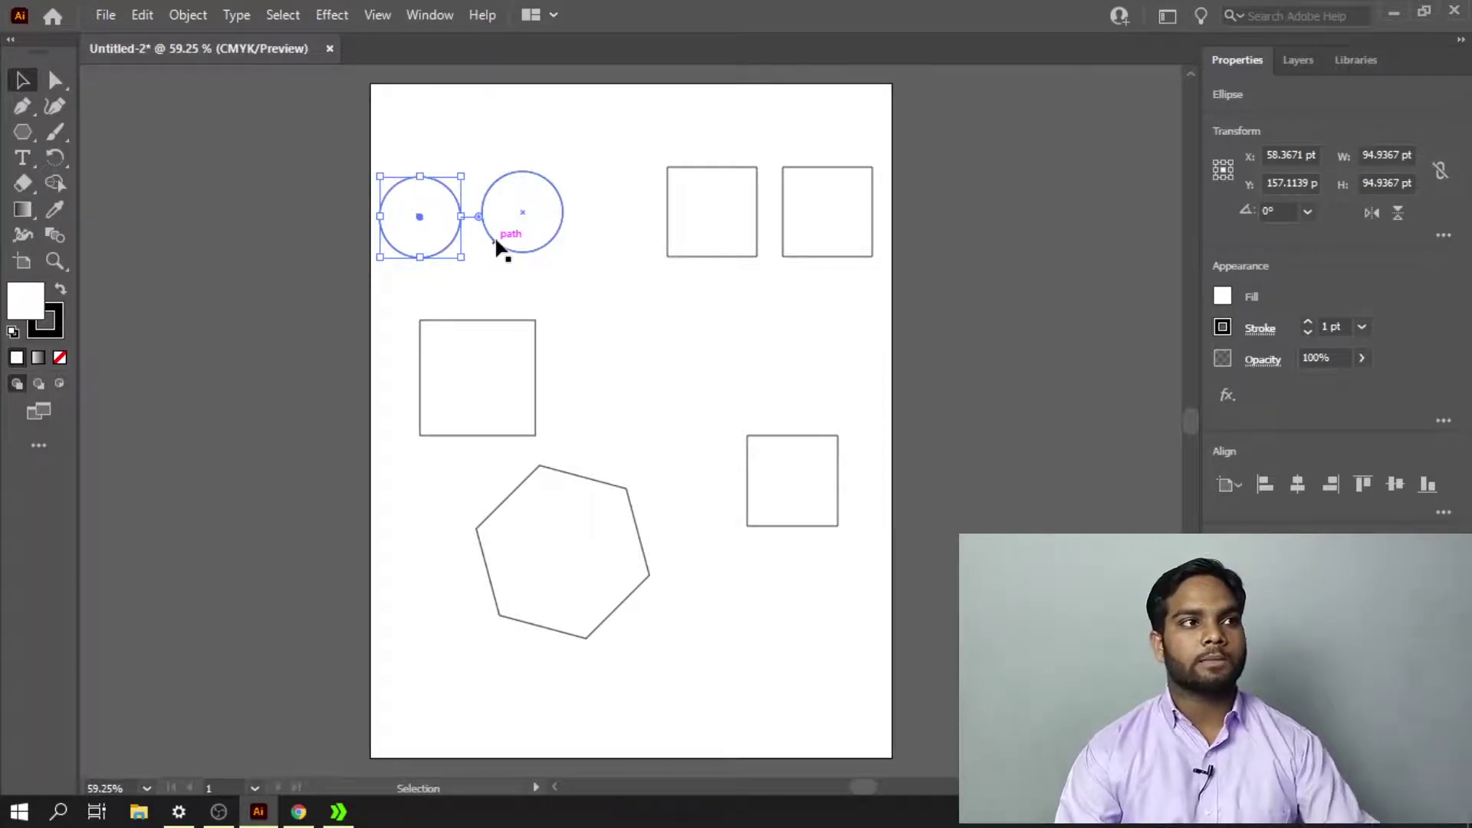
{"action": "left_click", "coordinate": [140, 14]}
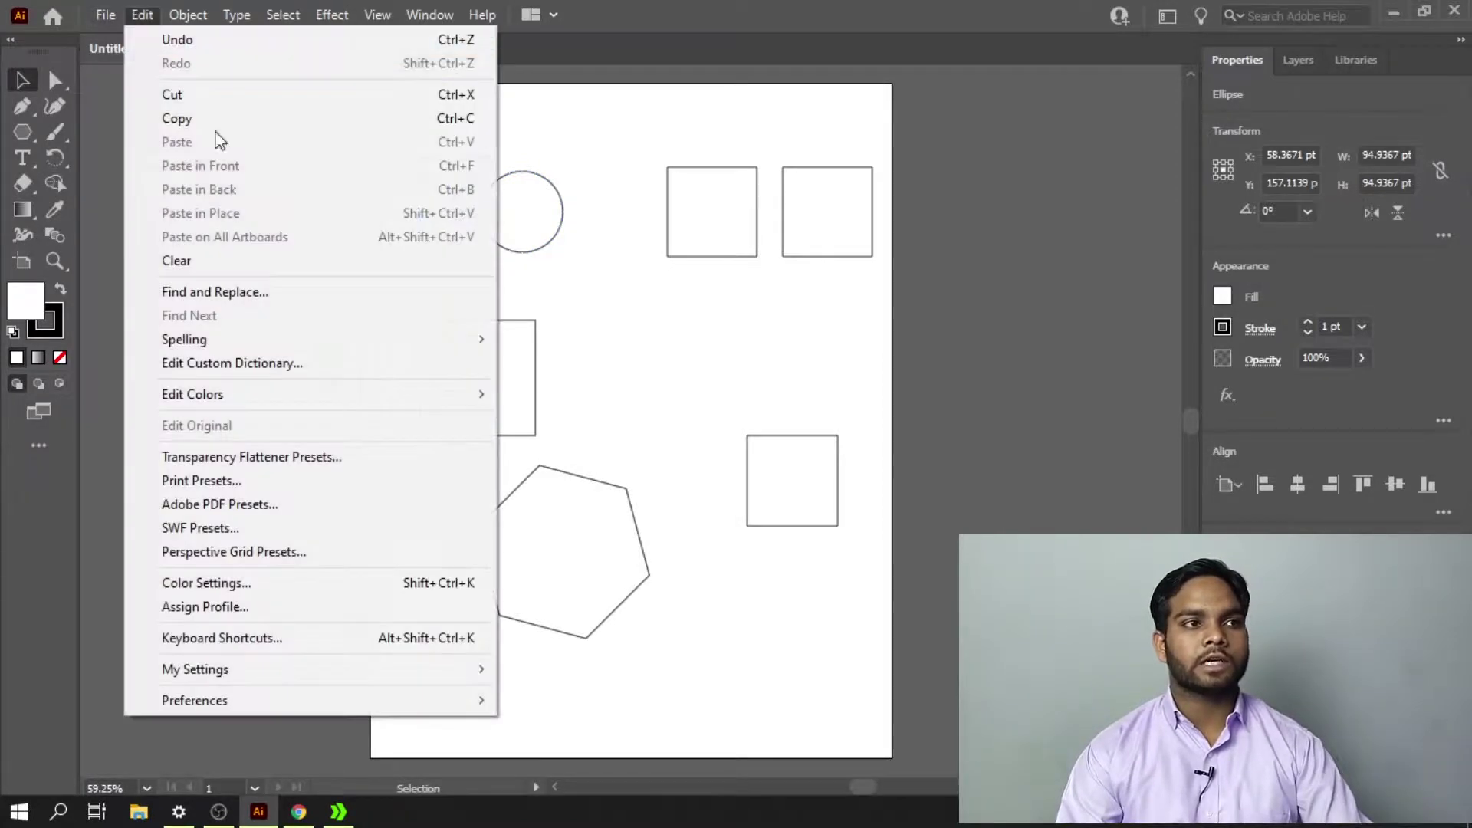
{"action": "left_click", "coordinate": [617, 270]}
{"action": "left_click", "coordinate": [399, 217]}
{"action": "left_click", "coordinate": [132, 16]}
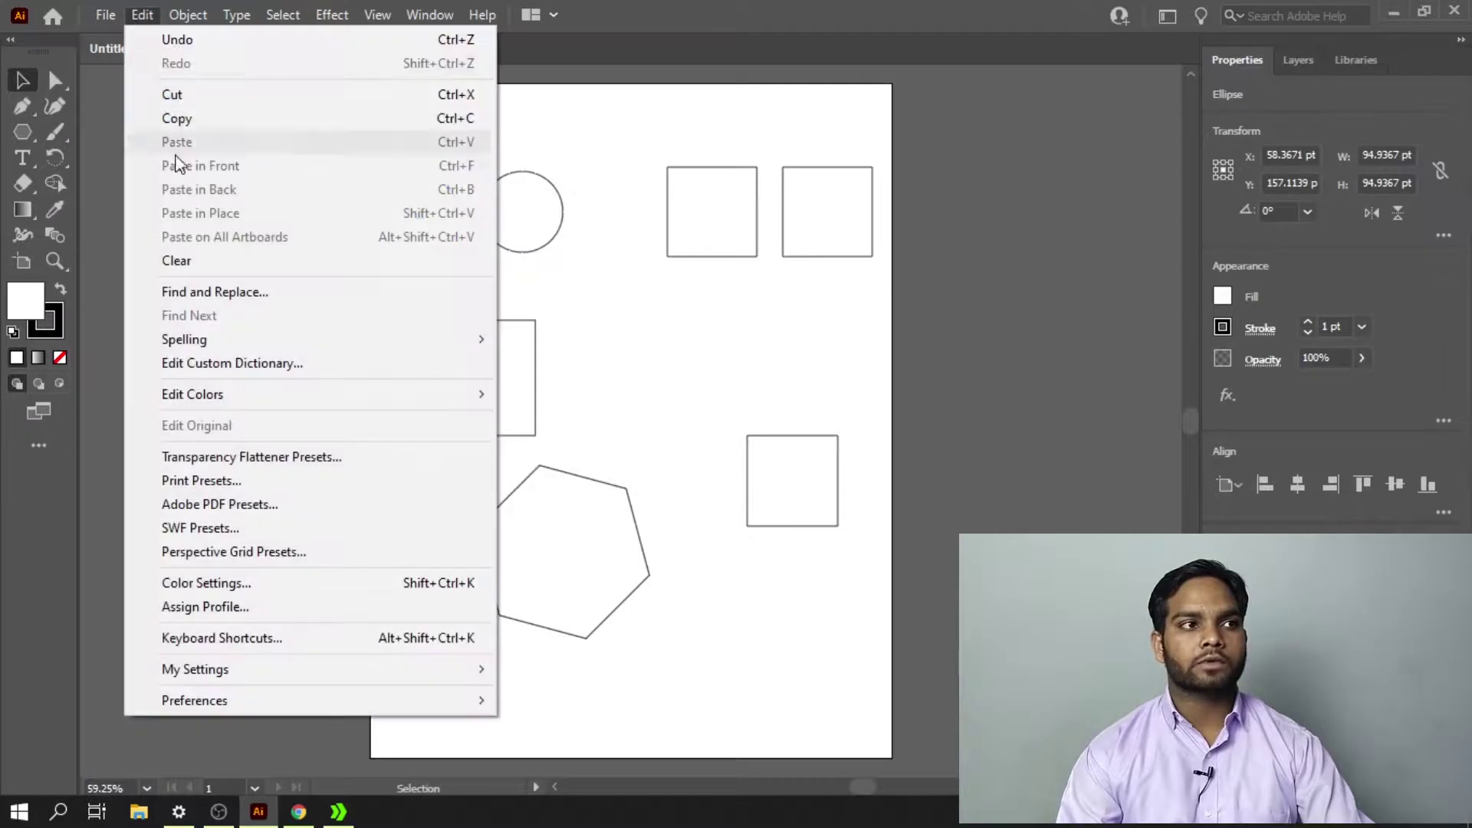
{"action": "left_click", "coordinate": [535, 270]}
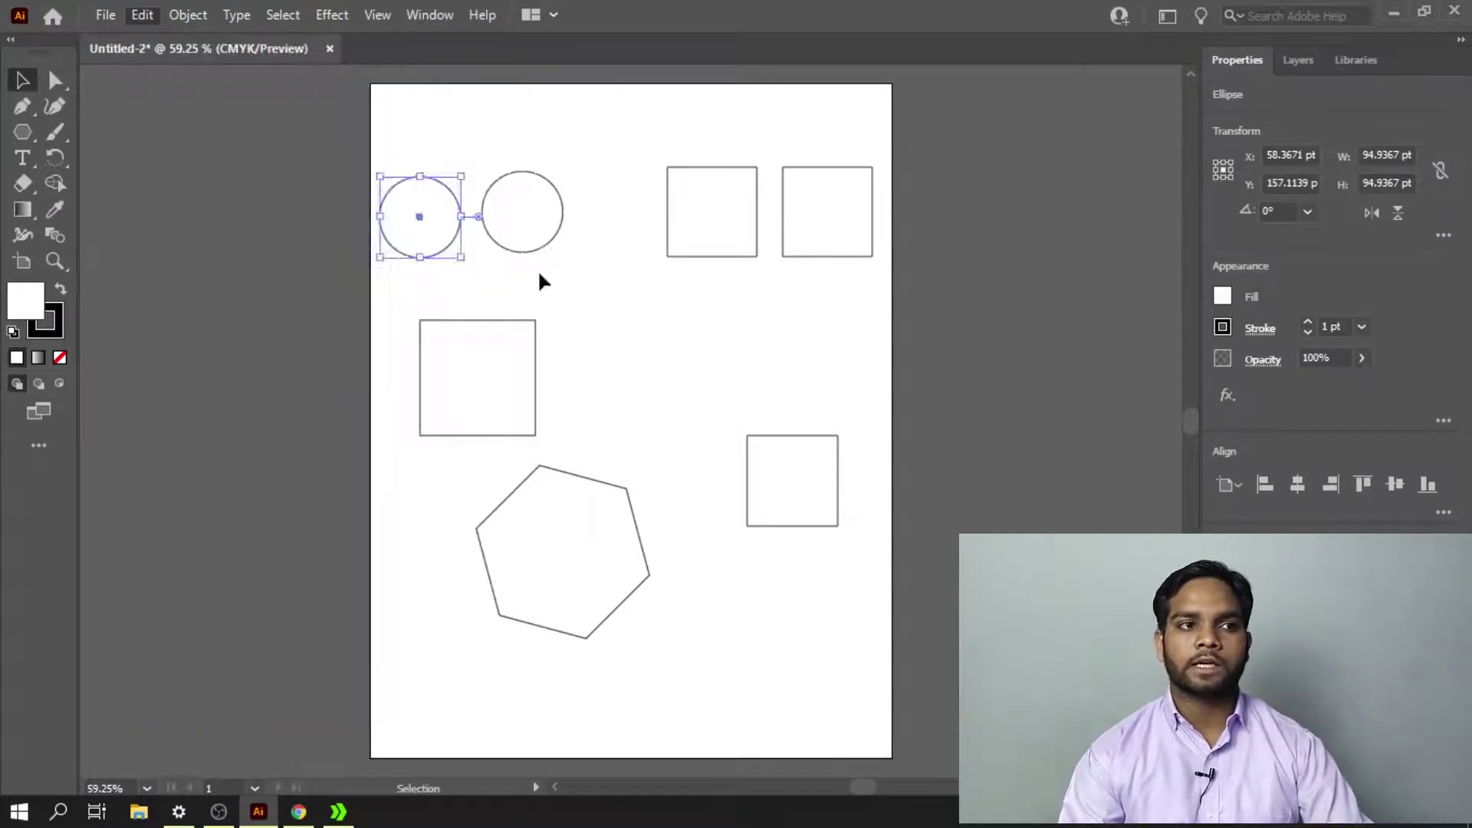
{"action": "left_click", "coordinate": [454, 228]}
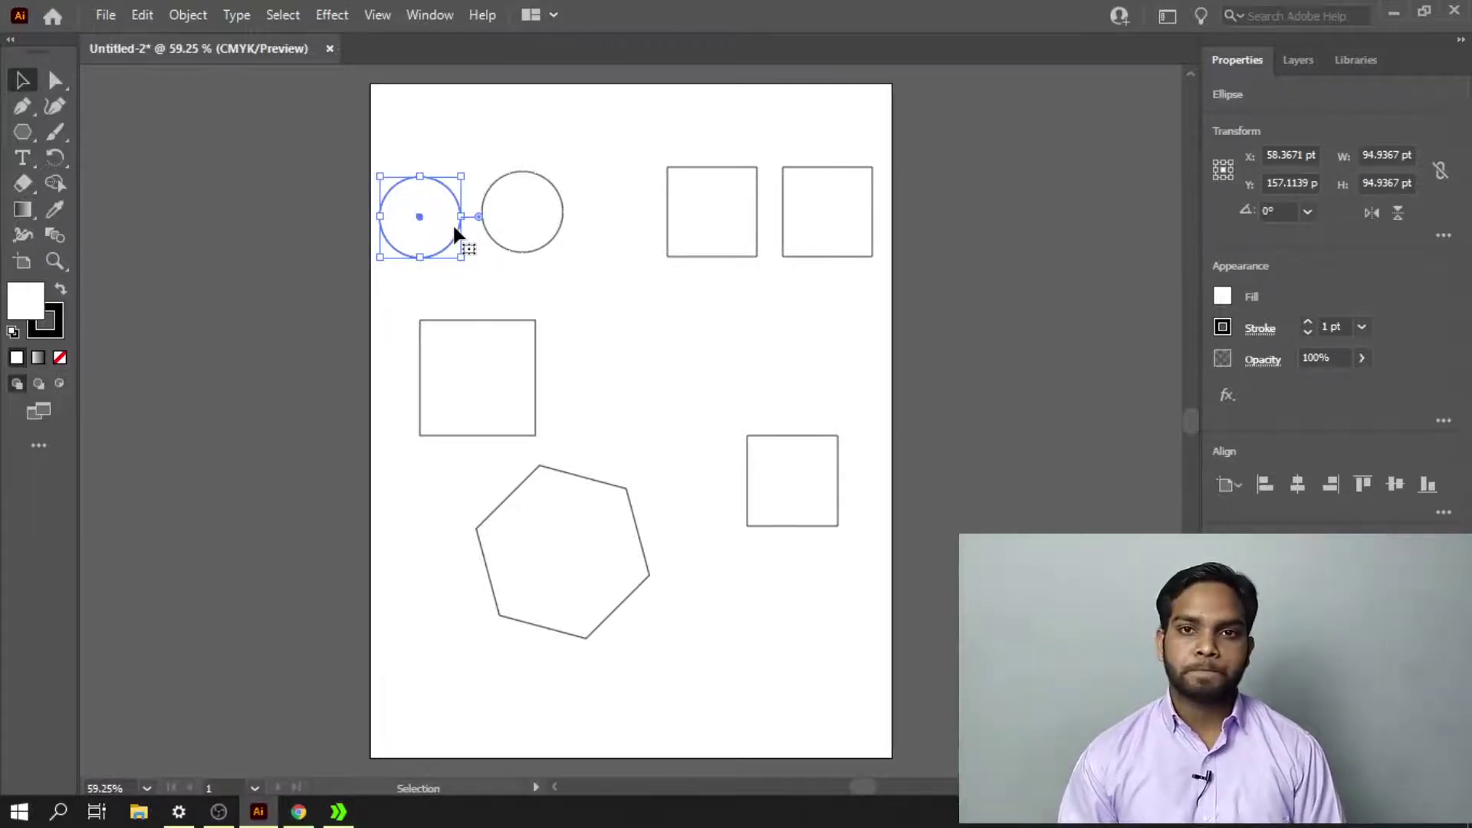
Delete all the shapes and draw a square about 61 pt wide near the artboard's upper-left corner.
{"action": "key", "text": "ctrl+a"}
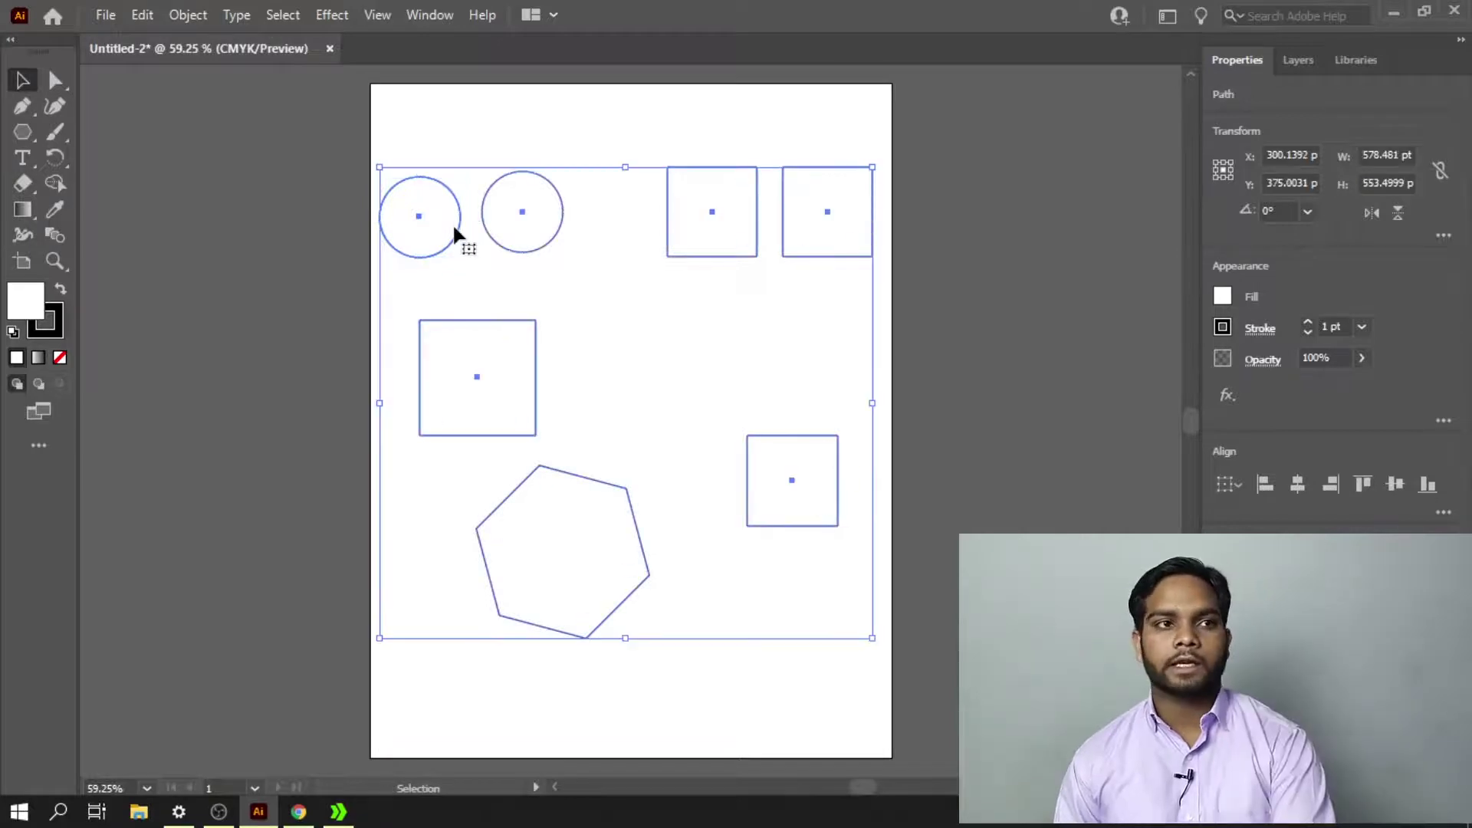
{"action": "key", "text": "Delete"}
{"action": "right_click", "coordinate": [17, 133]}
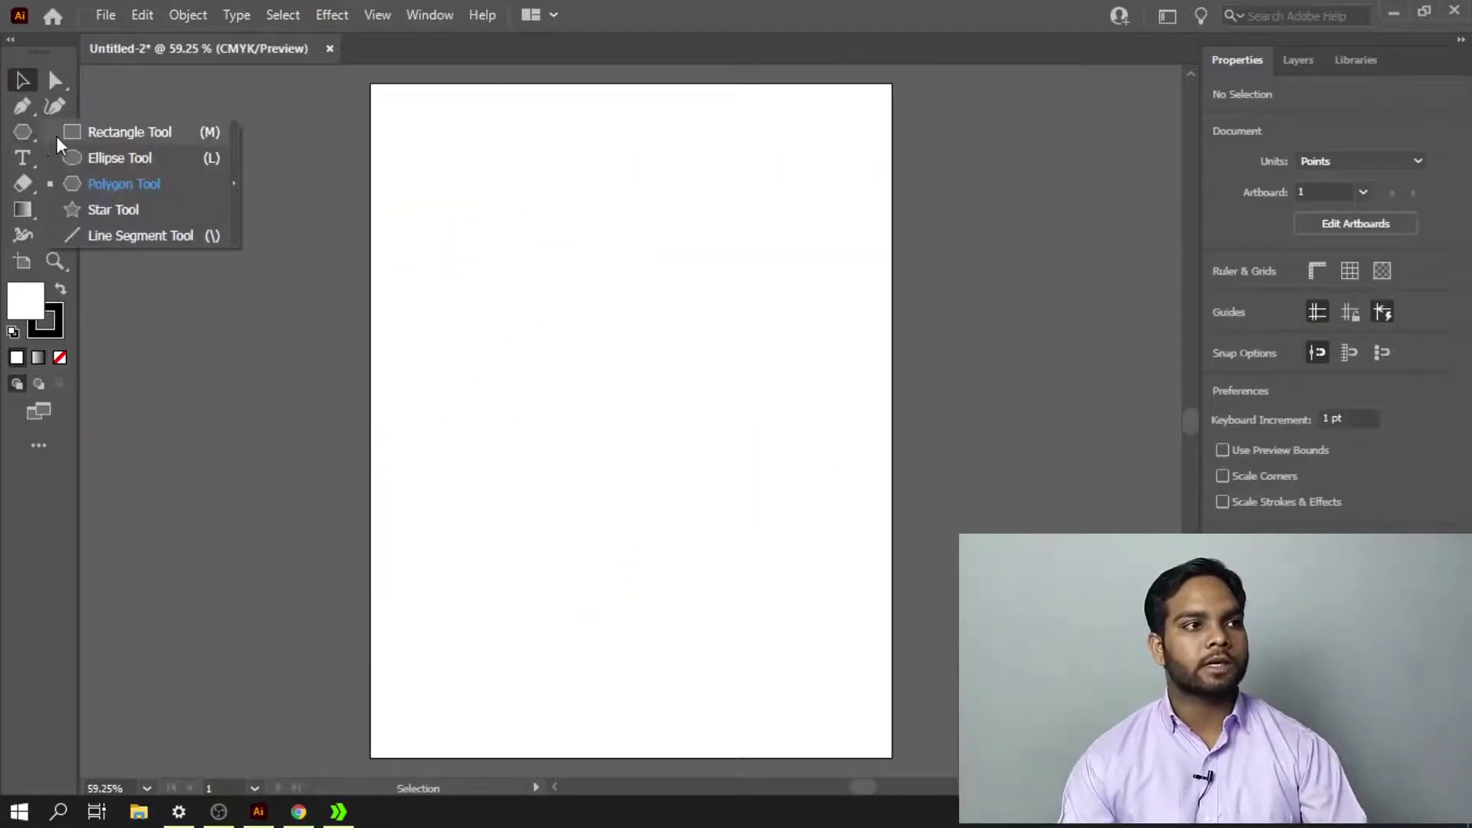
{"action": "left_click", "coordinate": [135, 132]}
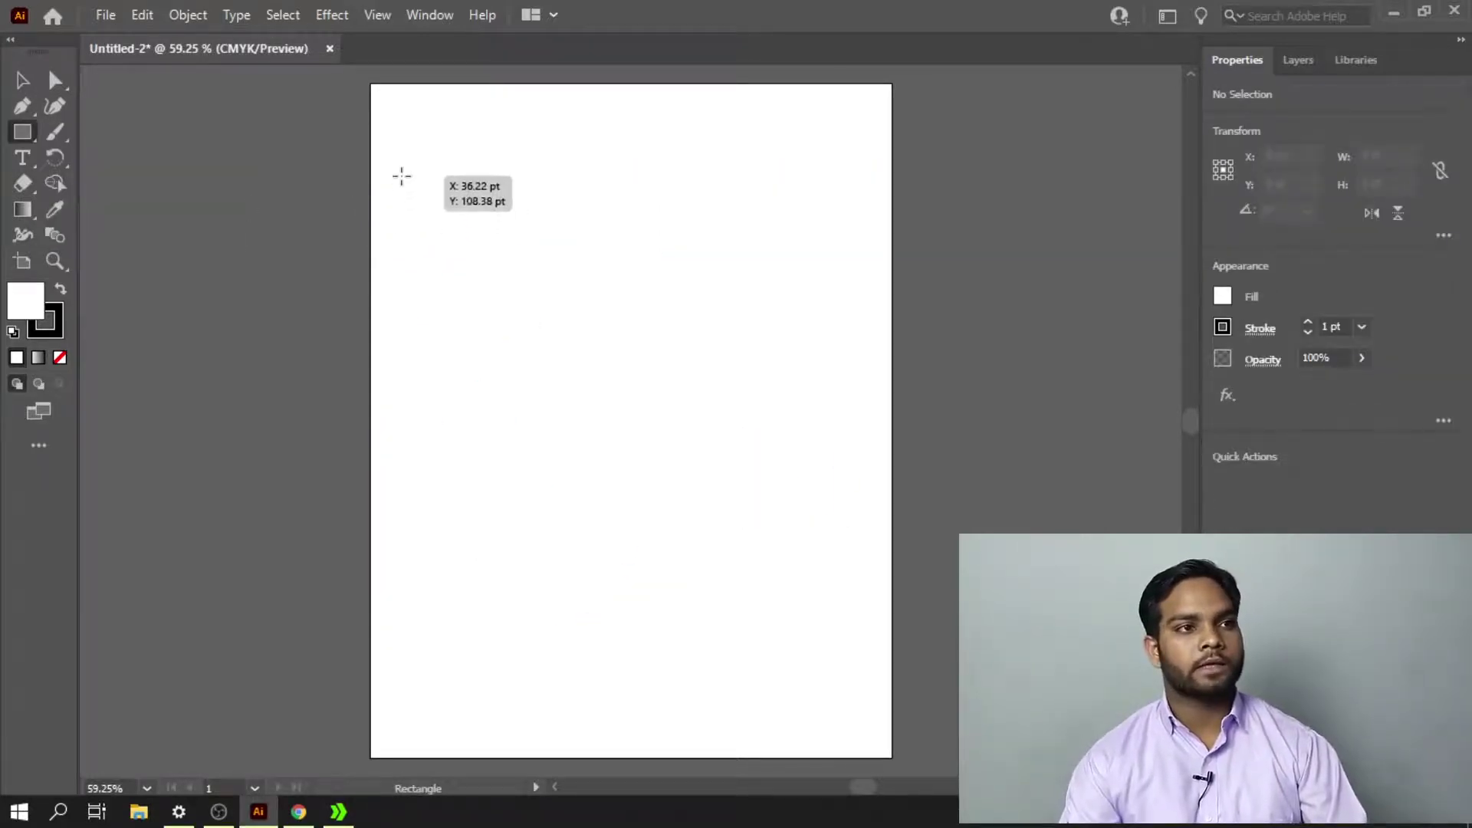
{"action": "left_click_drag", "start_coordinate": [394, 166], "coordinate": [441, 219]}
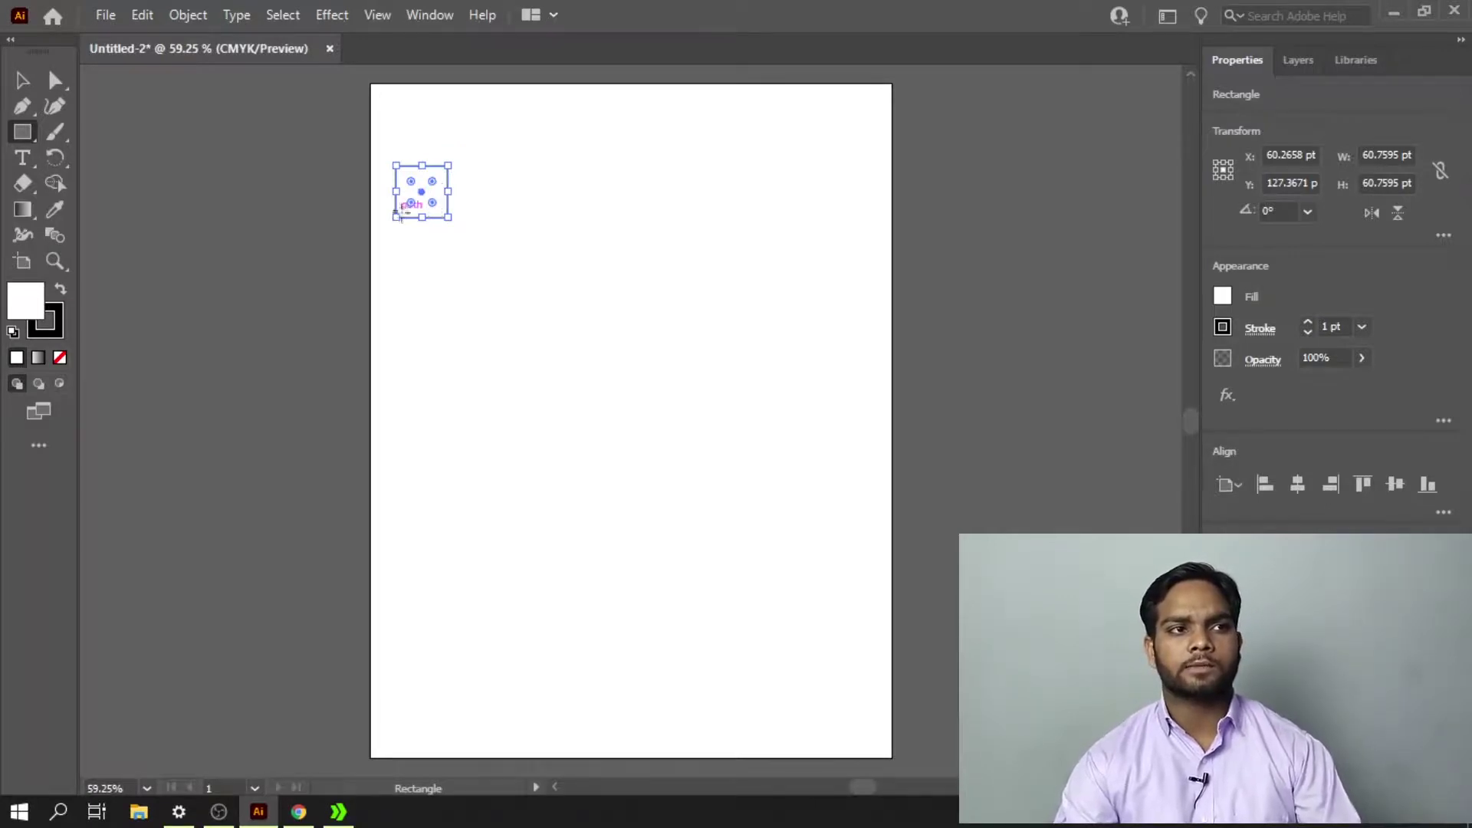
Duplicate the square about 99 pt to the right in a straight line with the Selection tool.
{"action": "left_click", "coordinate": [22, 80]}
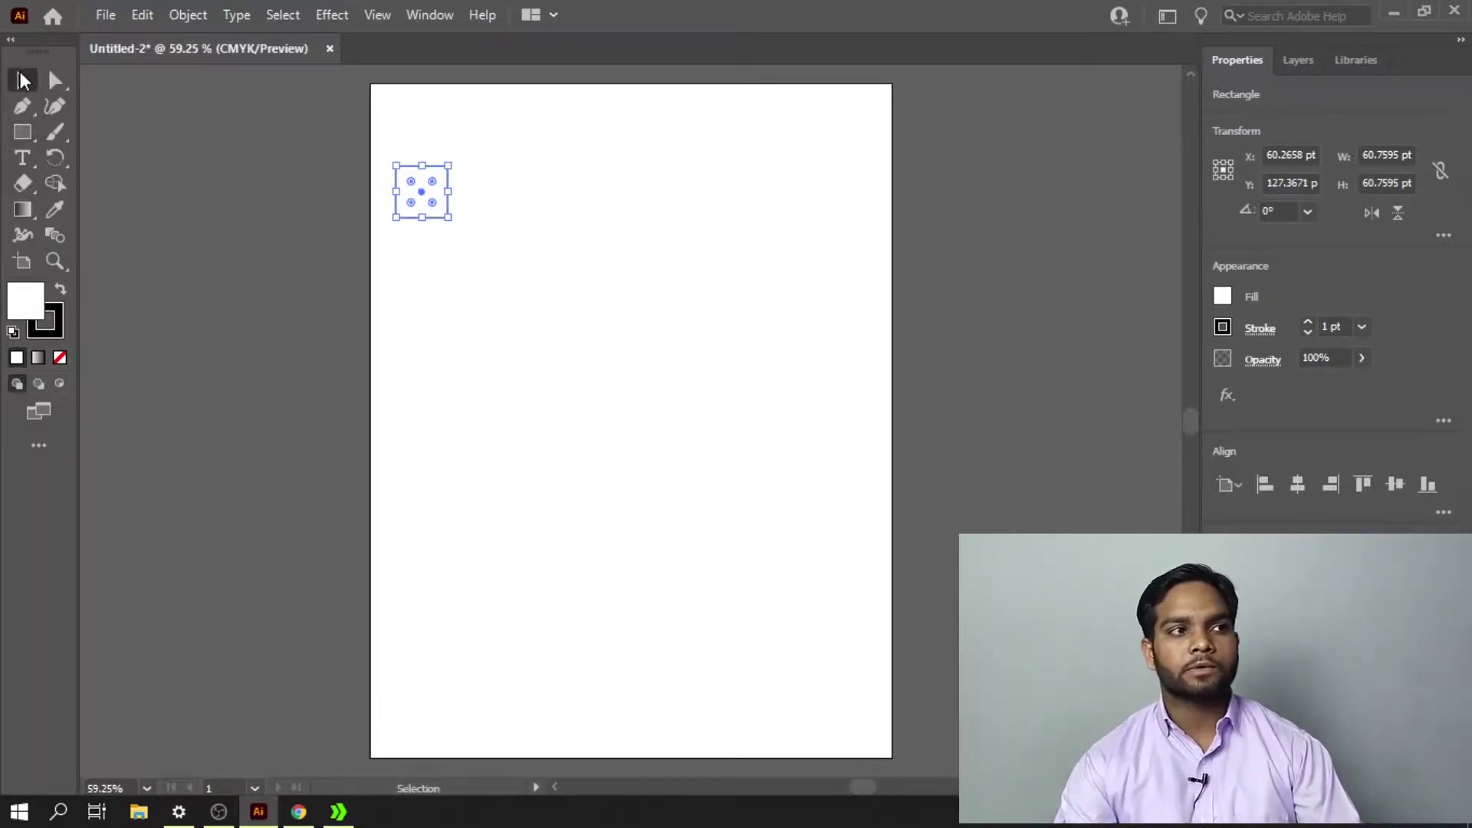
{"action": "left_click", "coordinate": [452, 193]}
{"action": "left_click", "coordinate": [426, 194]}
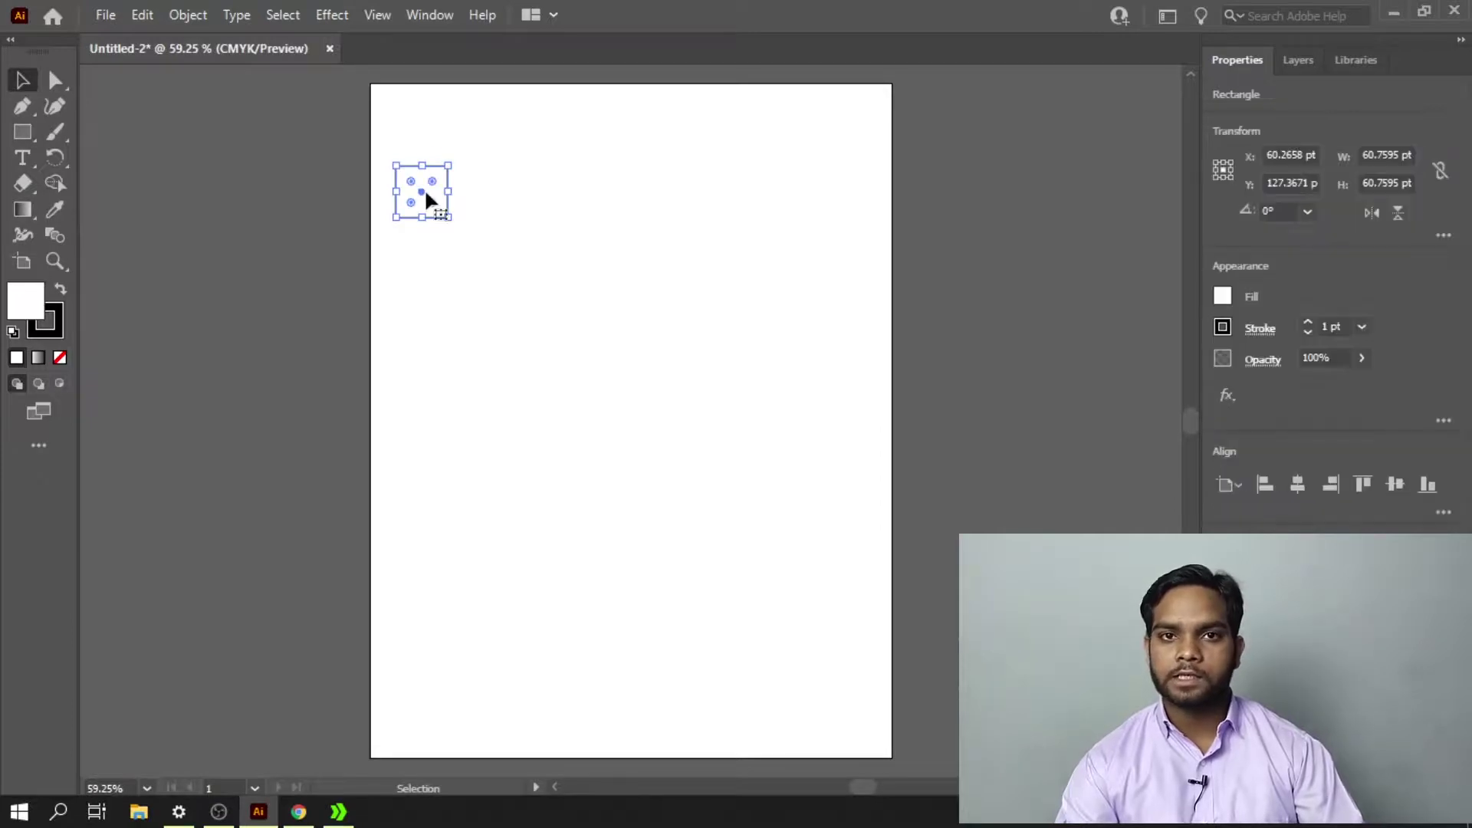
{"action": "key", "text": "alt"}
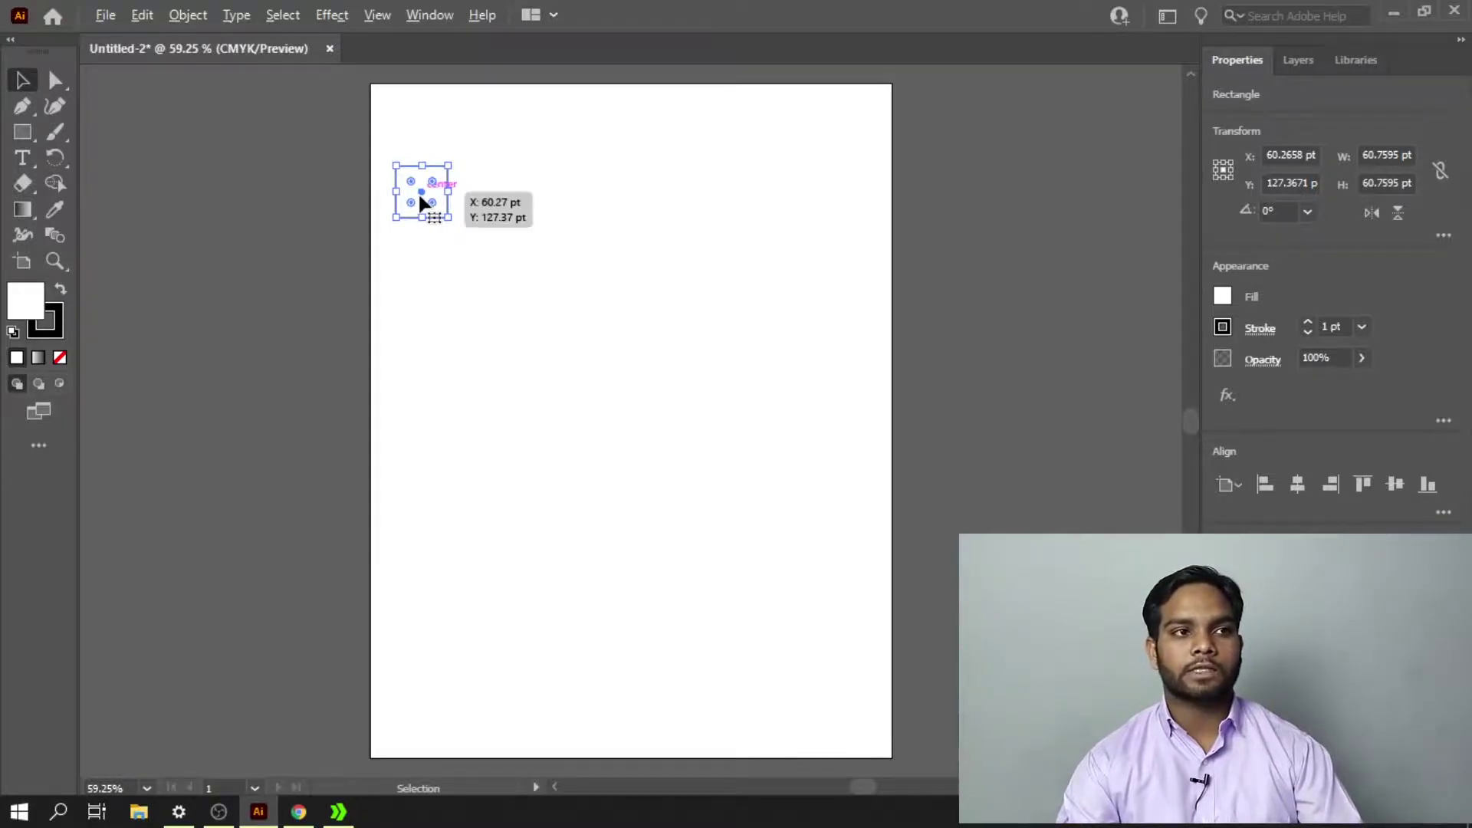
{"action": "left_click_drag", "start_coordinate": [428, 196], "coordinate": [496, 200]}
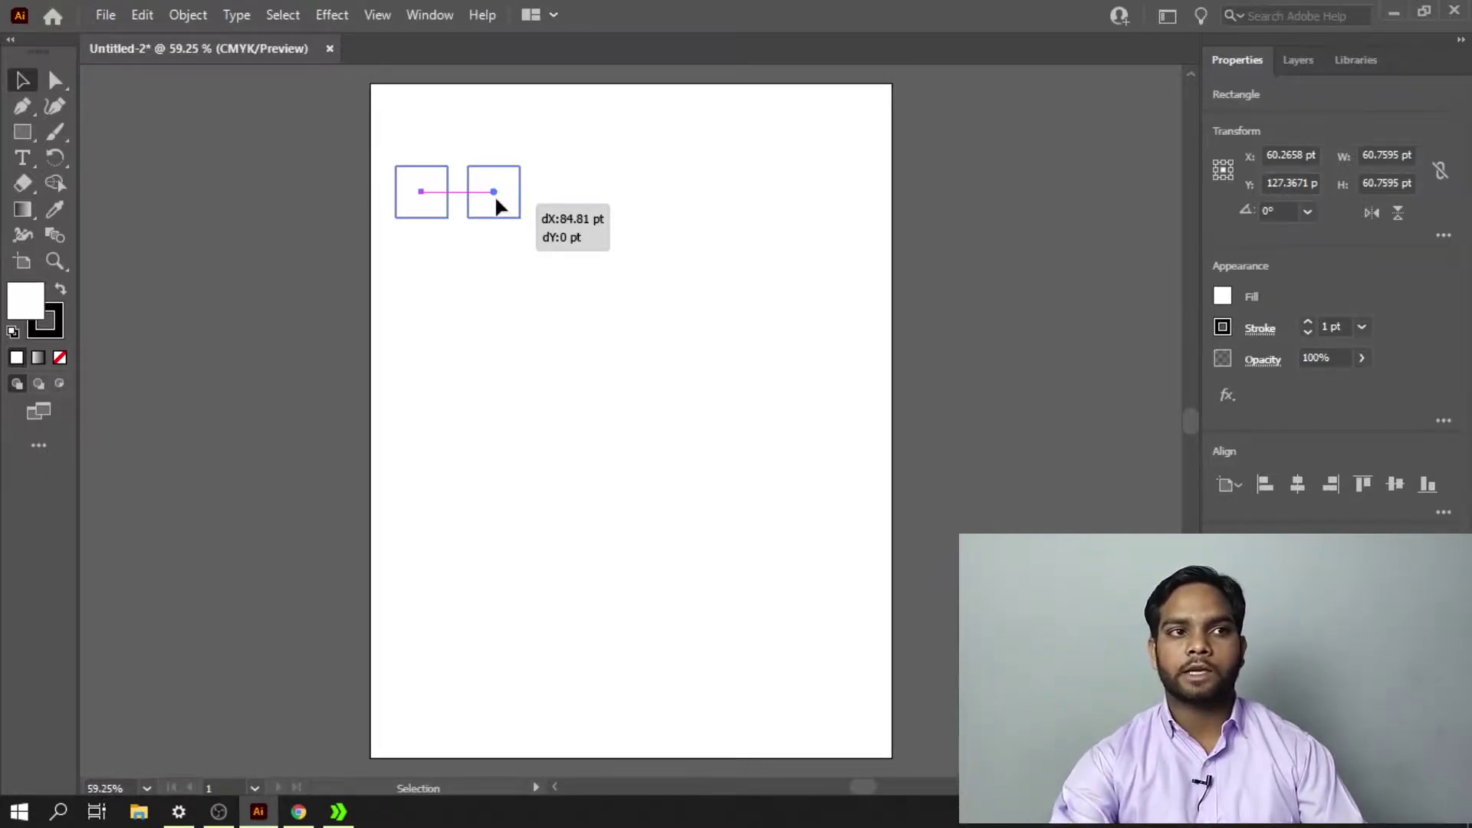
{"action": "mouse_move", "coordinate": [496, 199]}
{"action": "left_mouse_down"}
{"action": "mouse_move", "coordinate": [565, 277]}
{"action": "mouse_move", "coordinate": [549, 329]}
{"action": "mouse_move", "coordinate": [412, 369]}
{"action": "mouse_move", "coordinate": [342, 365]}
{"action": "mouse_move", "coordinate": [304, 334]}
{"action": "mouse_move", "coordinate": [349, 369]}
{"action": "mouse_move", "coordinate": [510, 382]}
{"action": "mouse_move", "coordinate": [582, 203]}
{"action": "mouse_move", "coordinate": [615, 340]}
{"action": "mouse_move", "coordinate": [667, 247]}
{"action": "mouse_move", "coordinate": [561, 245]}
{"action": "mouse_move", "coordinate": [621, 248]}
{"action": "mouse_move", "coordinate": [648, 404]}
{"action": "mouse_move", "coordinate": [667, 387]}
{"action": "mouse_move", "coordinate": [700, 227]}
{"action": "mouse_move", "coordinate": [520, 236]}
{"action": "mouse_move", "coordinate": [526, 217]}
{"action": "mouse_move", "coordinate": [507, 217]}
{"action": "left_mouse_up"}
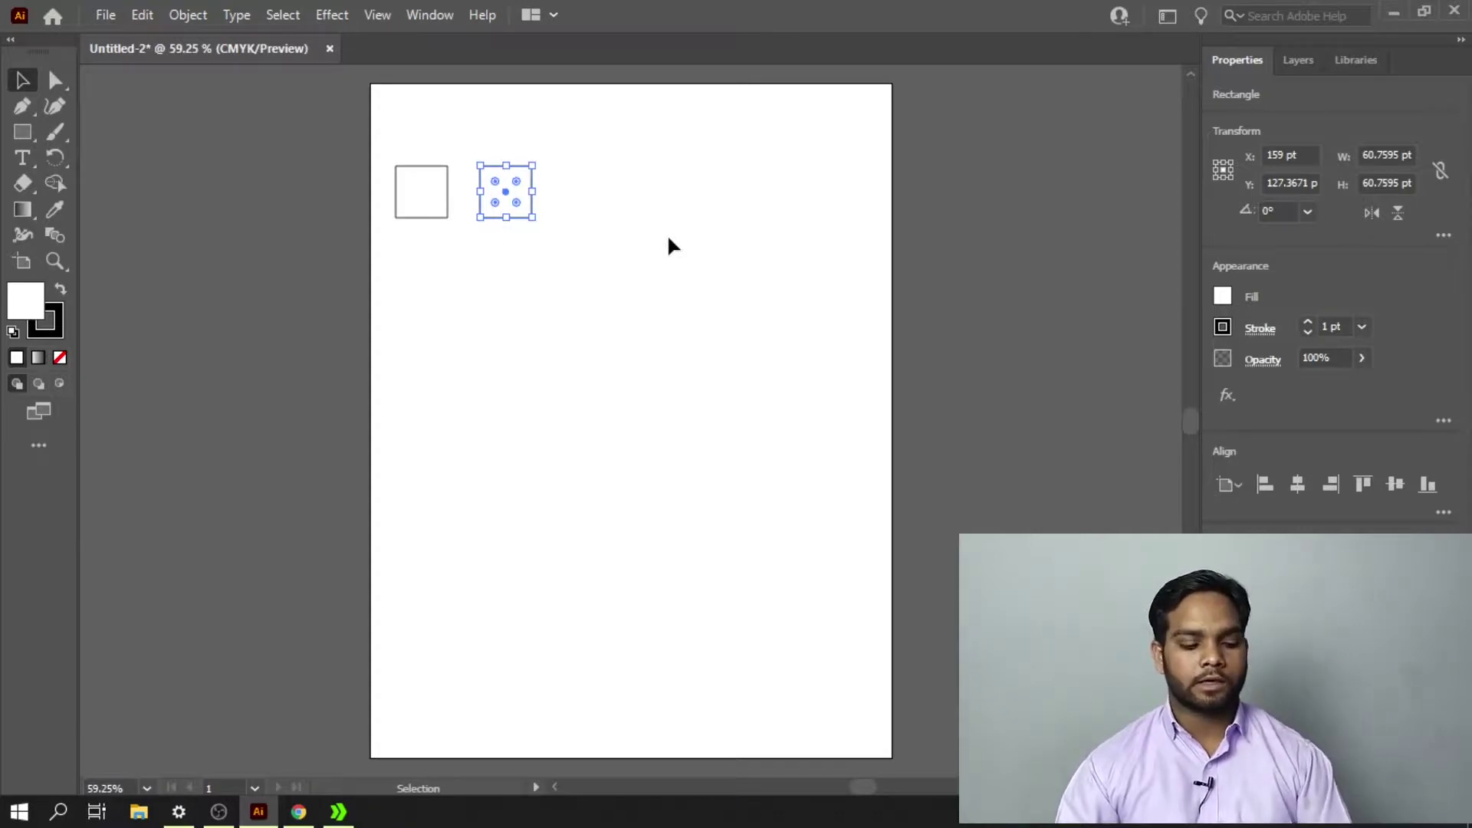
Repeat the square's duplication four more times to build a row of six evenly spaced squares.
{"action": "key", "text": "ctrl+d"}
{"action": "key", "text": "ctrl+d"}
{"action": "key", "text": "ctrl+d"}
{"action": "key", "text": "ctrl+d"}
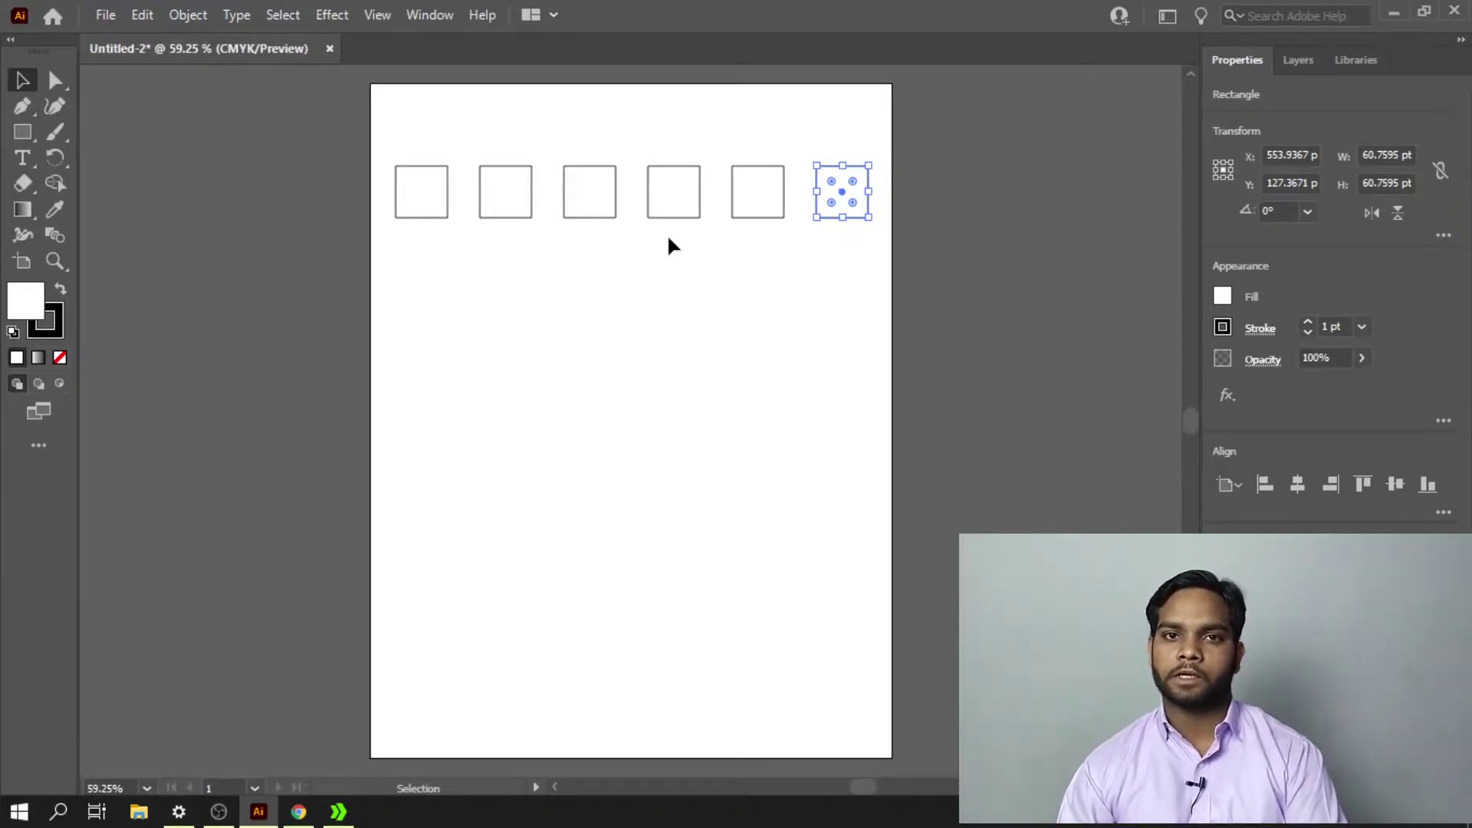
Delete all squares except the first and duplicate that one about 85 pt to the right.
{"action": "left_click_drag", "start_coordinate": [848, 247], "coordinate": [507, 140]}
{"action": "key", "text": "Delete"}
{"action": "left_click", "coordinate": [441, 180]}
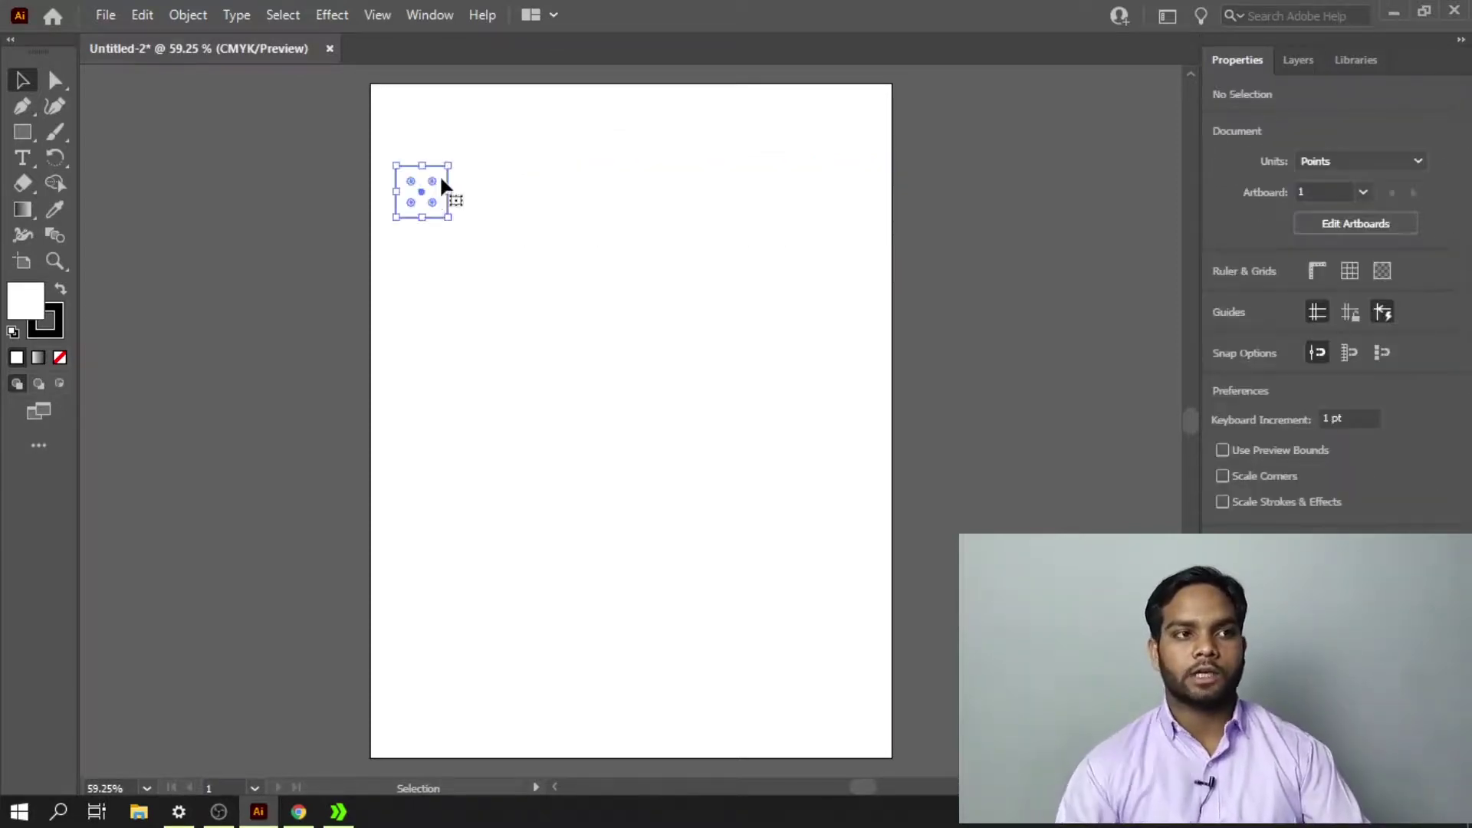
{"action": "left_click_drag", "start_coordinate": [417, 191], "coordinate": [491, 192]}
{"action": "left_click", "coordinate": [748, 316]}
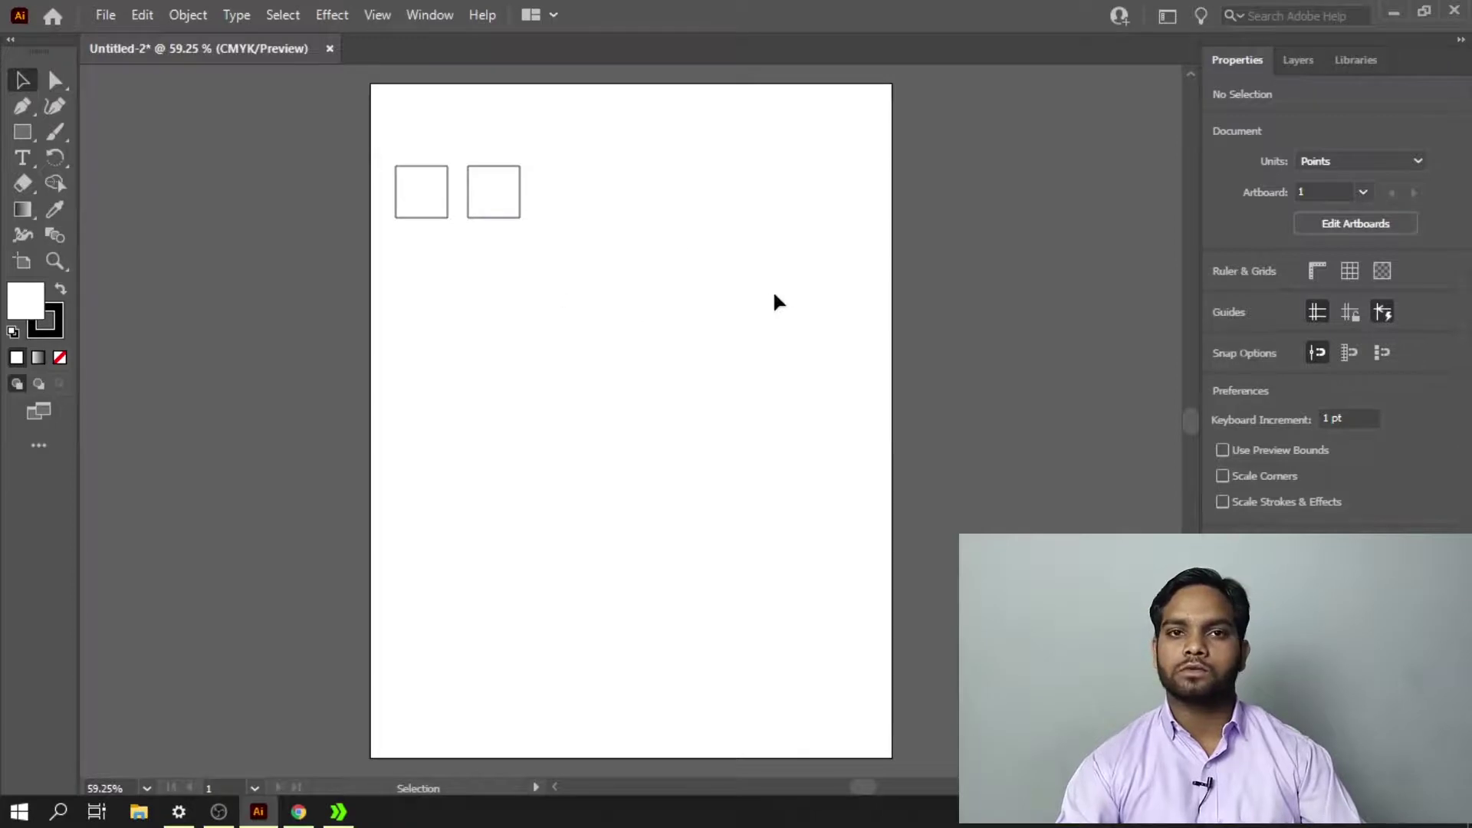
Select the second square and repeat the duplication five times to form a row of seven squares across the artboard.
{"action": "key", "text": "a"}
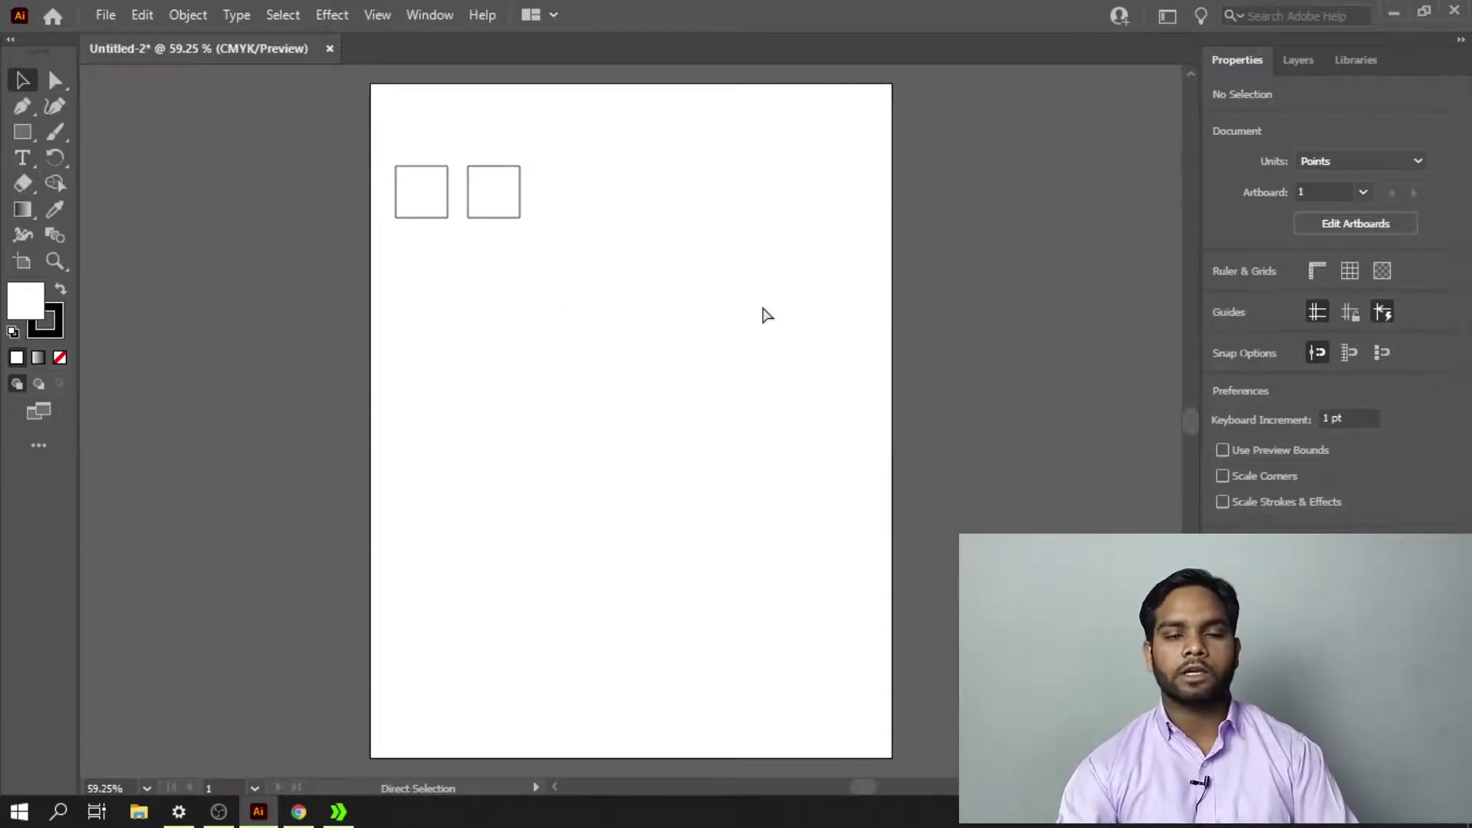
{"action": "key", "text": "v"}
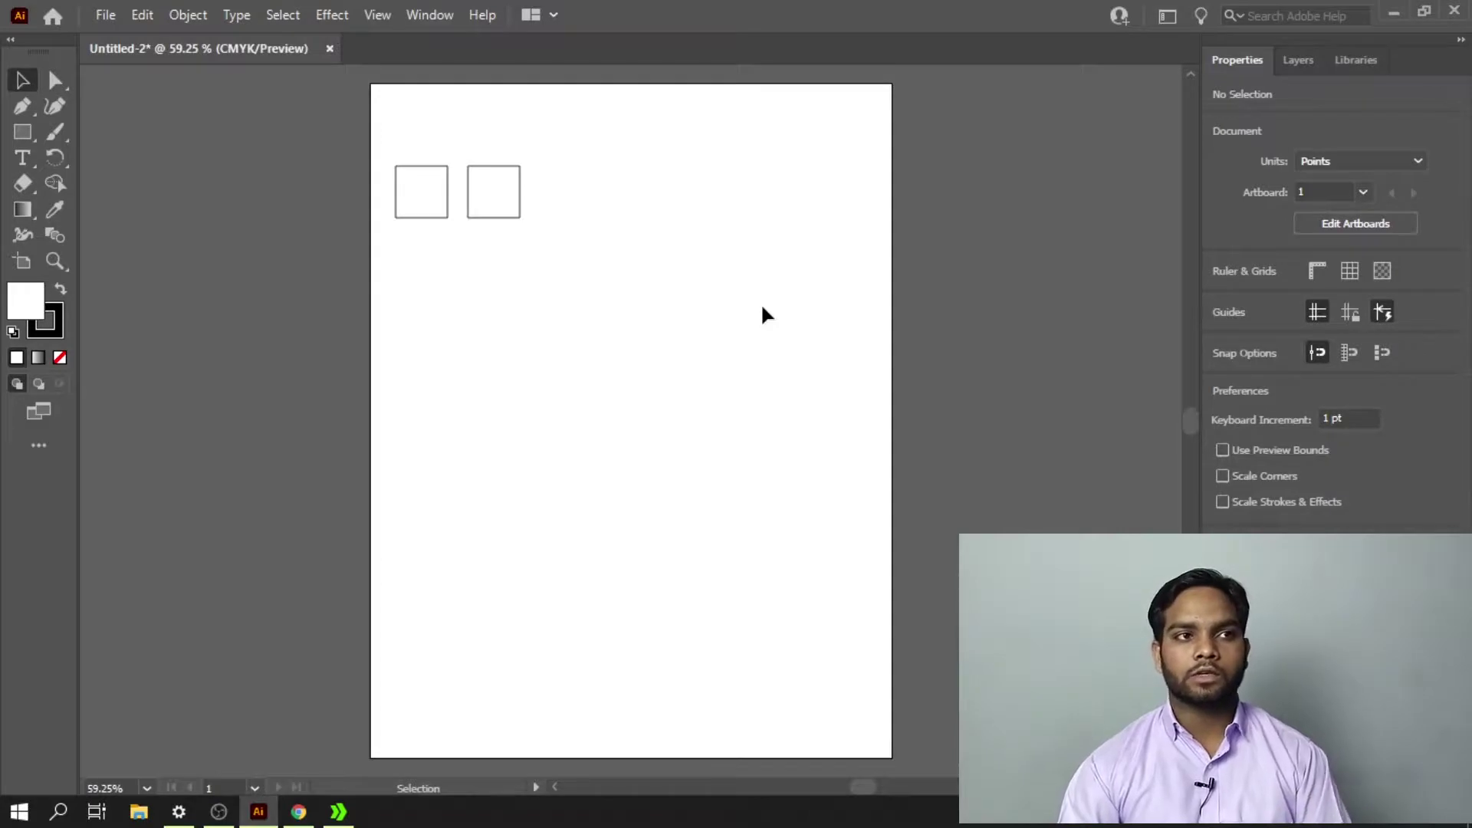
{"action": "left_click_drag", "start_coordinate": [601, 135], "coordinate": [467, 267]}
{"action": "key", "text": "ctrl+d"}
{"action": "key", "text": "ctrl+d"}
{"action": "key", "text": "ctrl+d"}
{"action": "key", "text": "ctrl+d"}
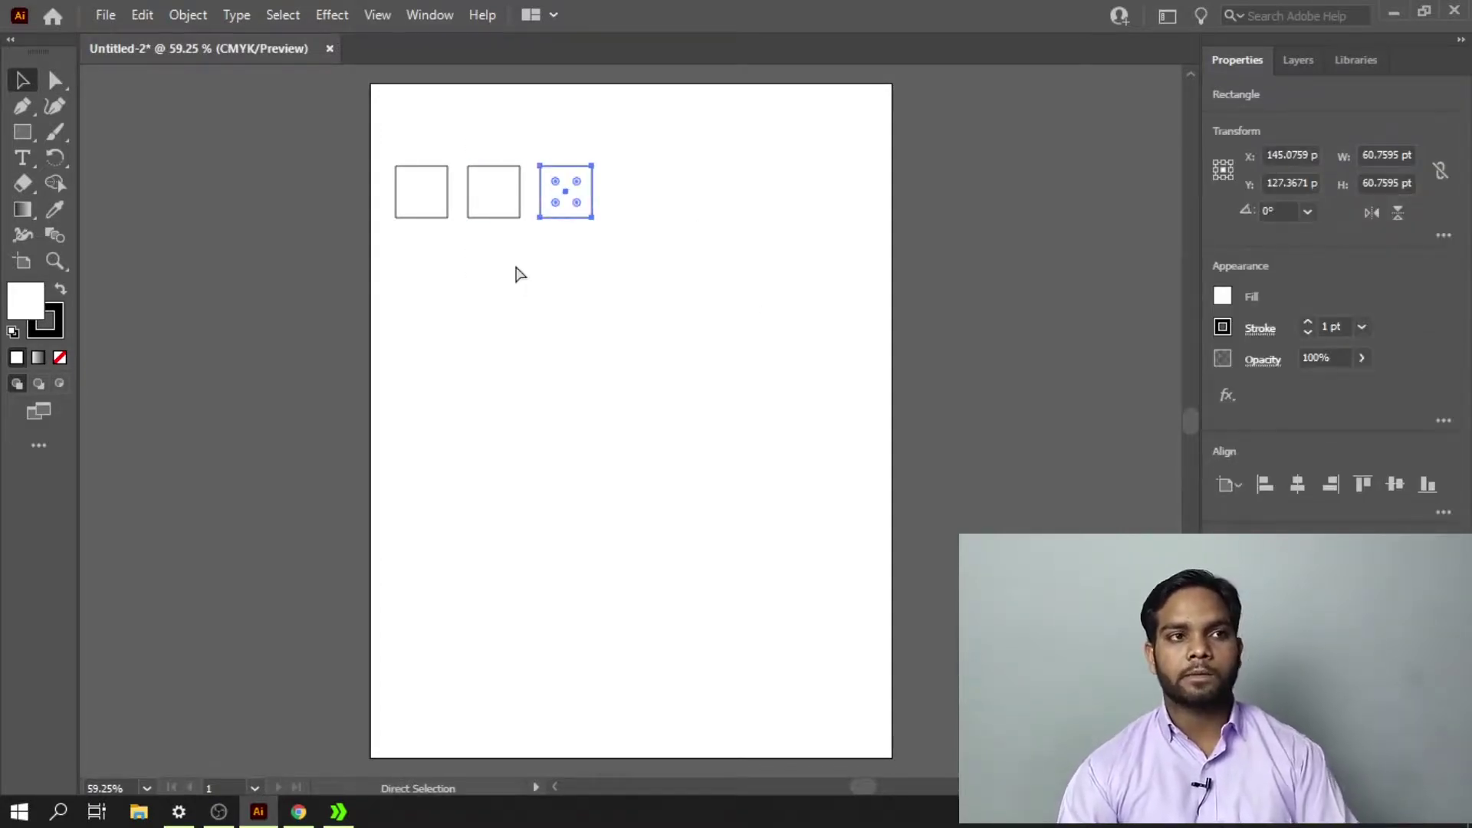
{"action": "key", "text": "ctrl+d"}
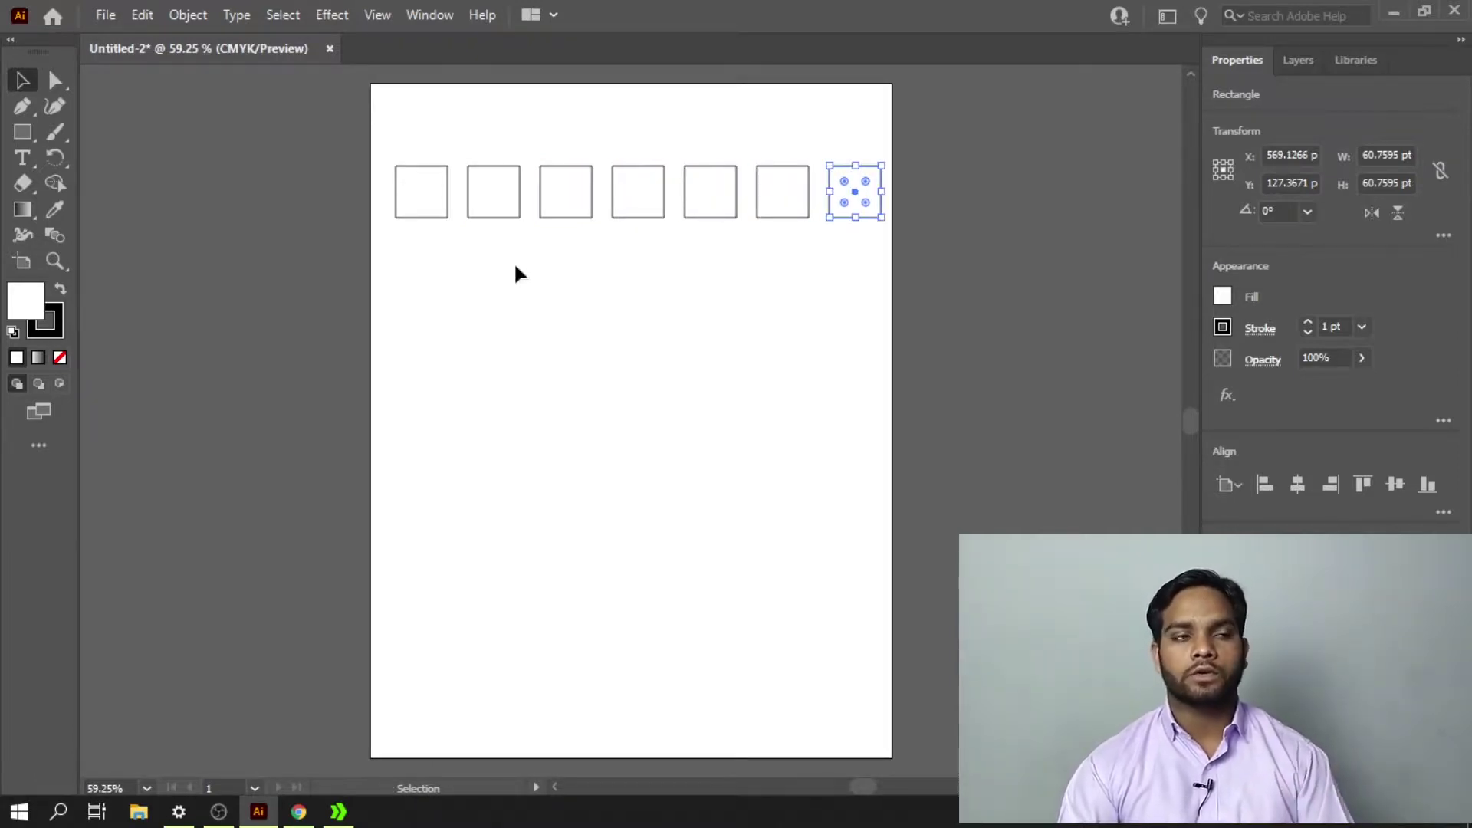
Select the whole row of seven squares and duplicate it about 84 pt straight down.
{"action": "left_click_drag", "start_coordinate": [888, 143], "coordinate": [419, 199]}
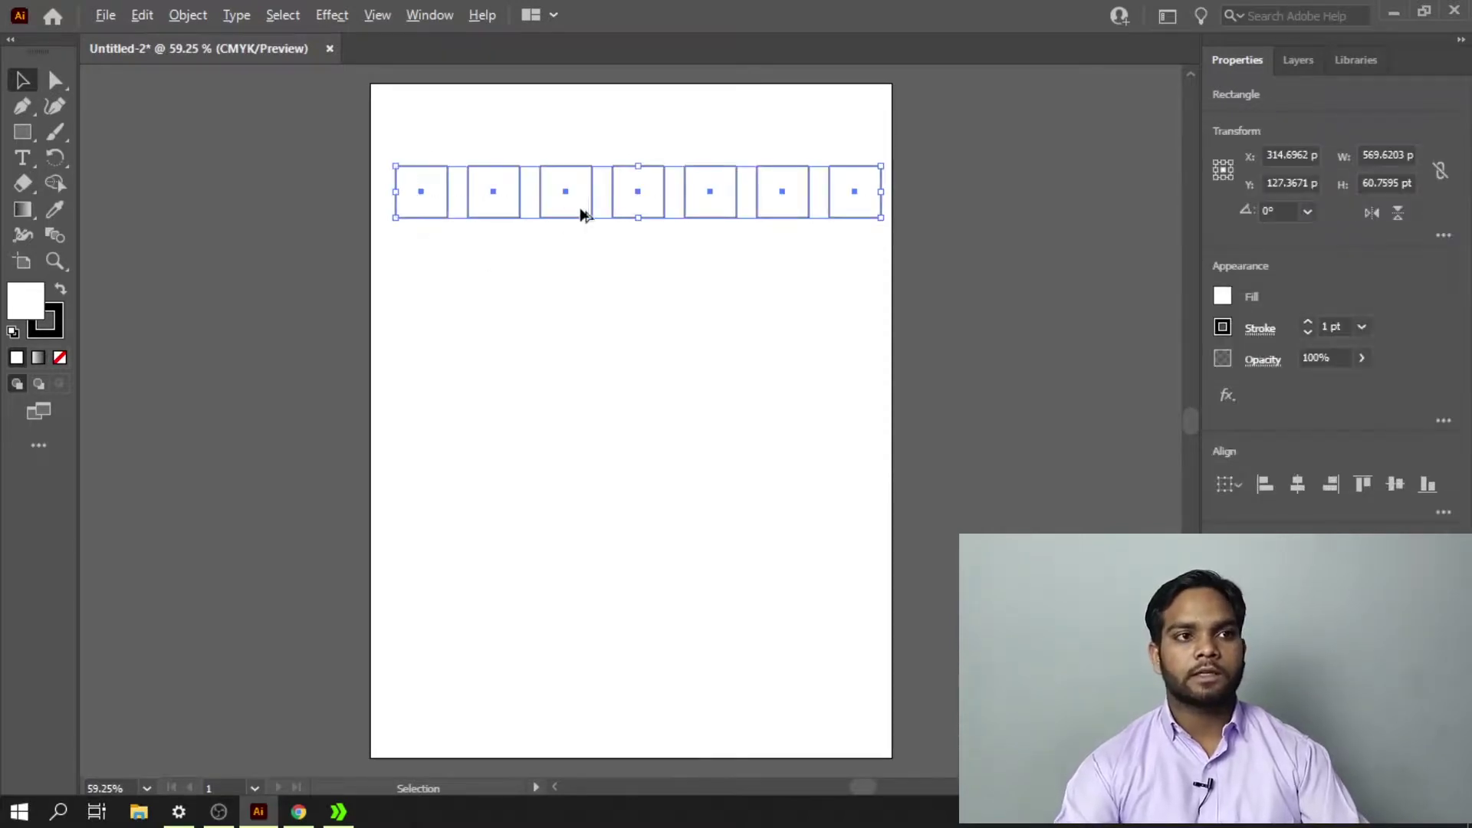
{"action": "left_click_drag", "start_coordinate": [582, 213], "coordinate": [591, 286]}
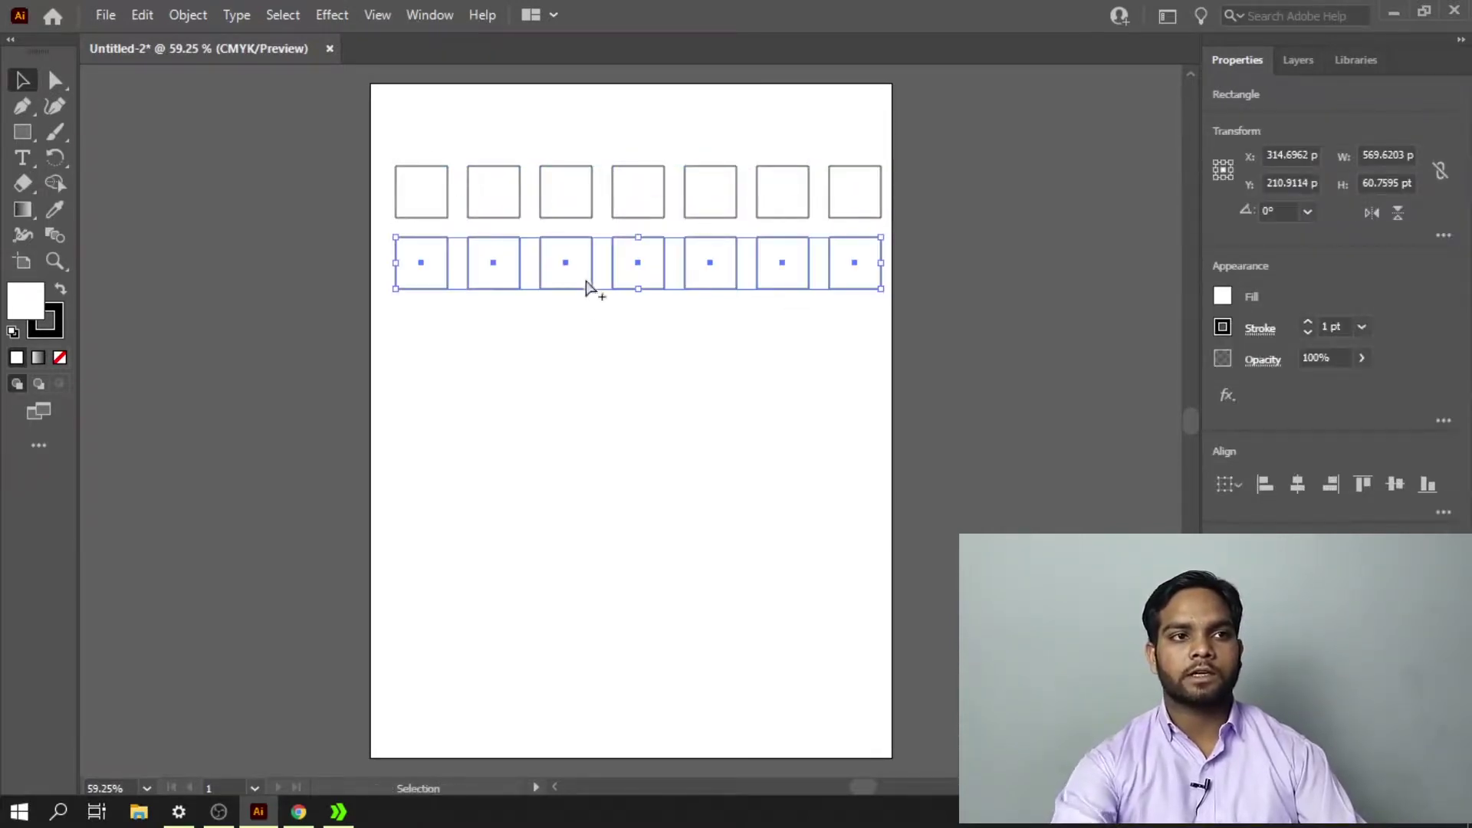
{"action": "key", "text": "a"}
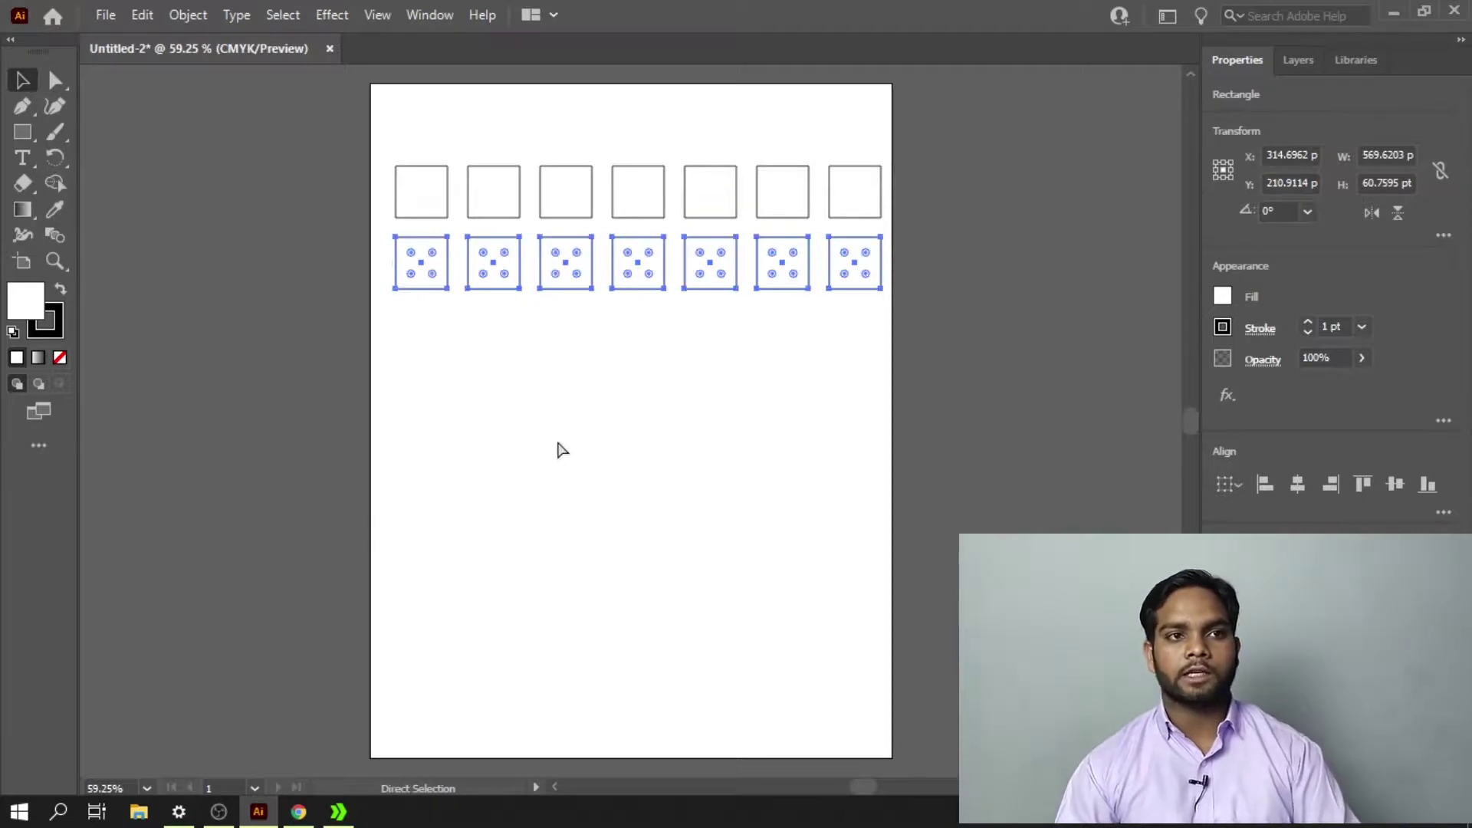
{"action": "key", "text": "v"}
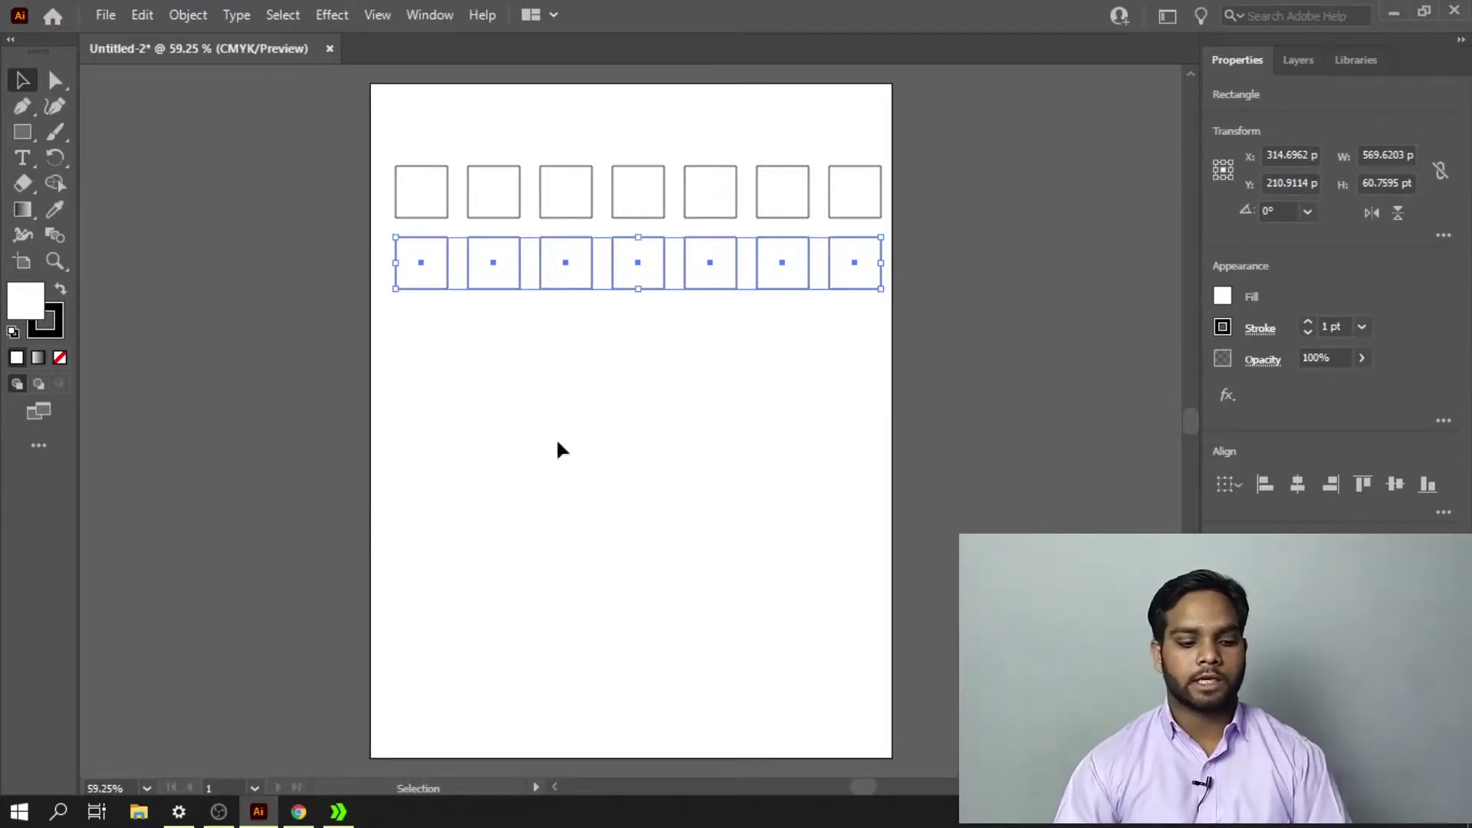
Repeat the row duplication seven times to extend the grid to nine rows down the artboard.
{"action": "key", "text": "a"}
{"action": "key", "text": "ctrl+d"}
{"action": "key", "text": "ctrl+d"}
{"action": "key", "text": "ctrl+d"}
{"action": "key", "text": "ctrl+d"}
{"action": "key", "text": "ctrl+d"}
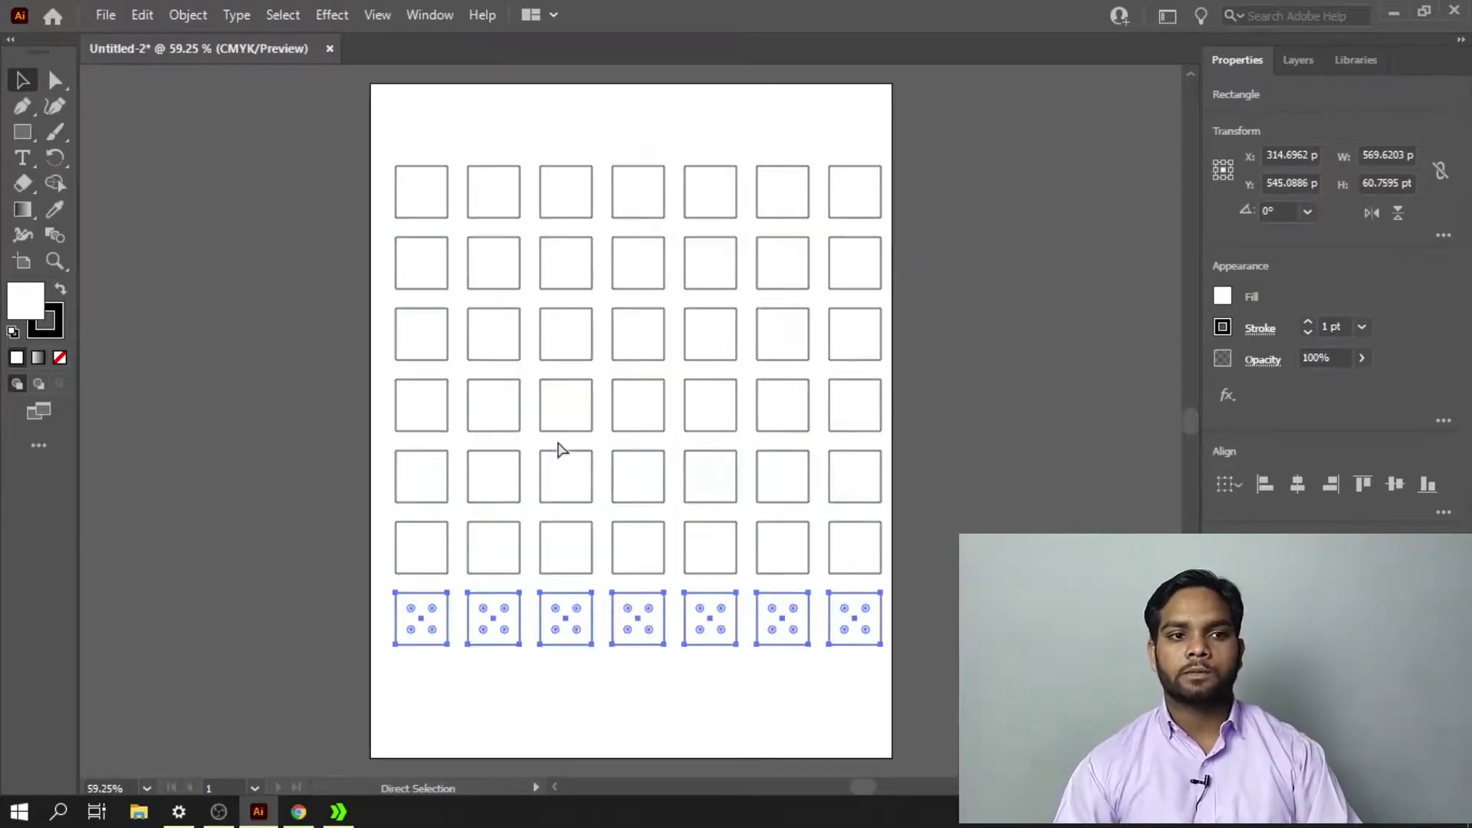
{"action": "key", "text": "ctrl+d"}
{"action": "key", "text": "ctrl+d"}
{"action": "key", "text": "v"}
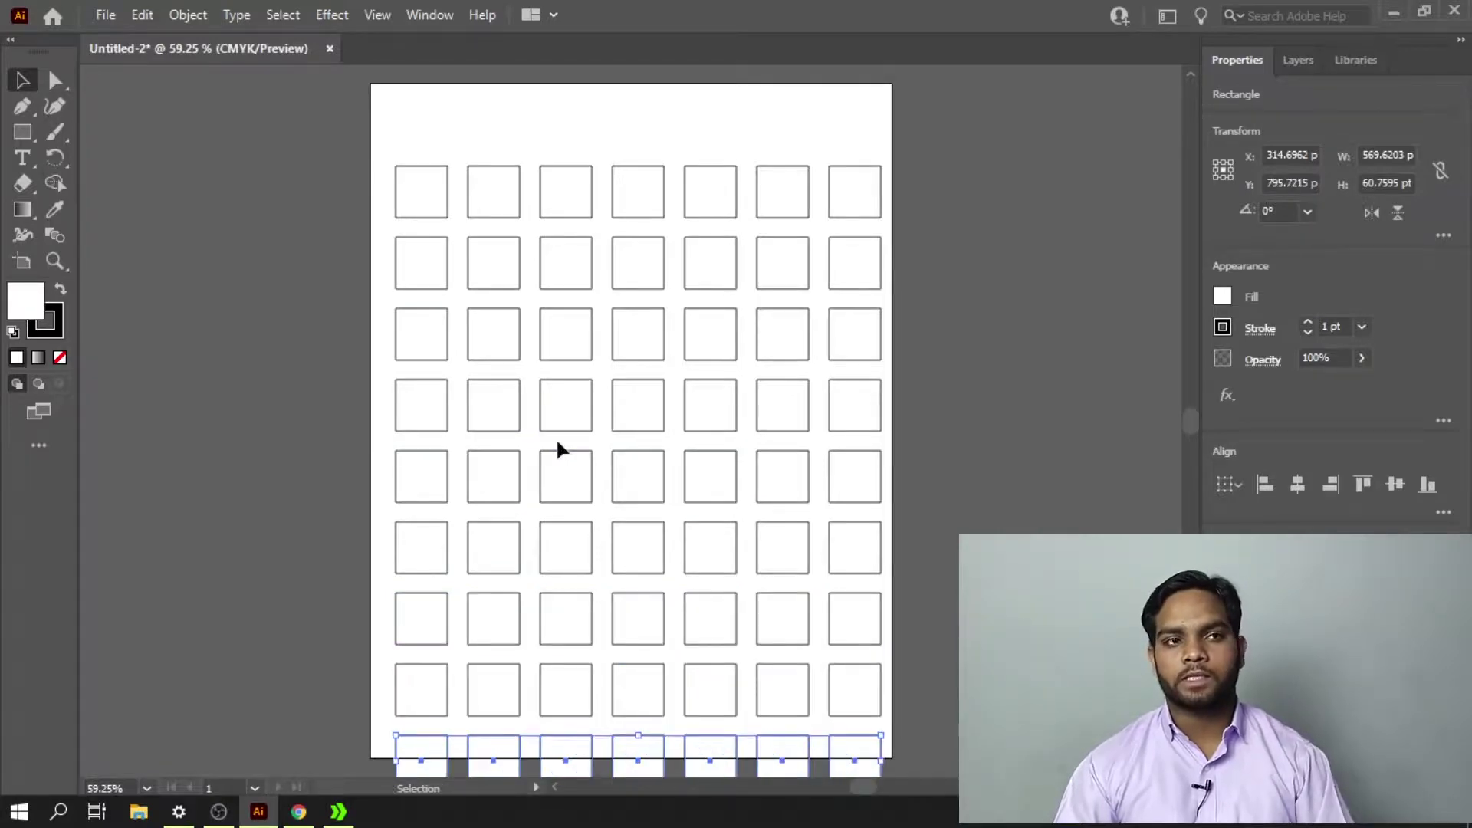
Delete the entire grid of squares and draw a hexagon about 45 pt wide in the artboard's upper-left corner.
{"action": "scroll", "coordinate": [559, 449], "scroll_direction": "down", "scroll_amount": 2}
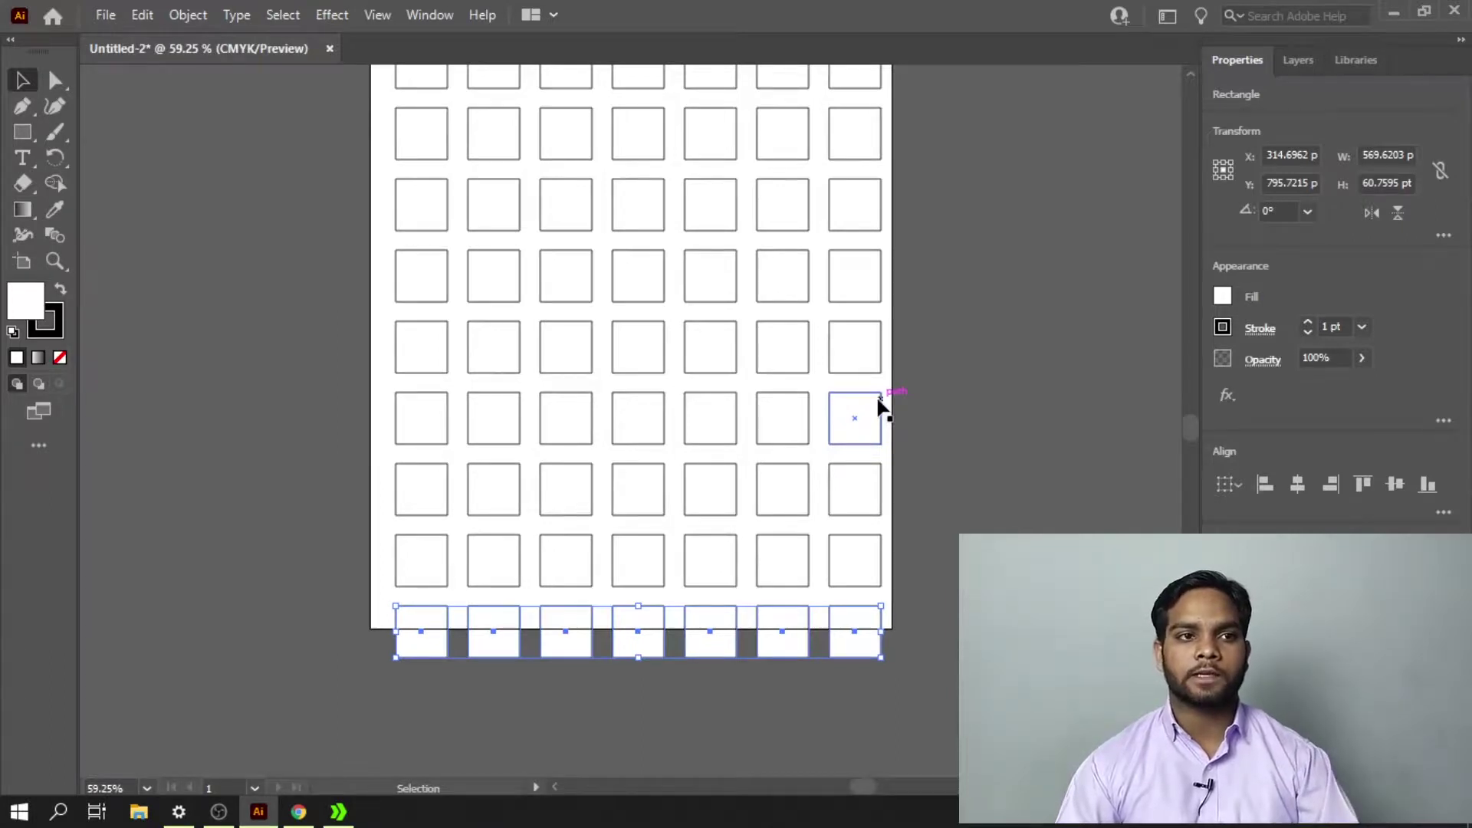
{"action": "scroll", "coordinate": [882, 404], "scroll_direction": "up", "scroll_amount": 4}
{"action": "left_click_drag", "start_coordinate": [869, 222], "coordinate": [406, 819]}
{"action": "key", "text": "Delete"}
{"action": "right_click", "coordinate": [31, 137]}
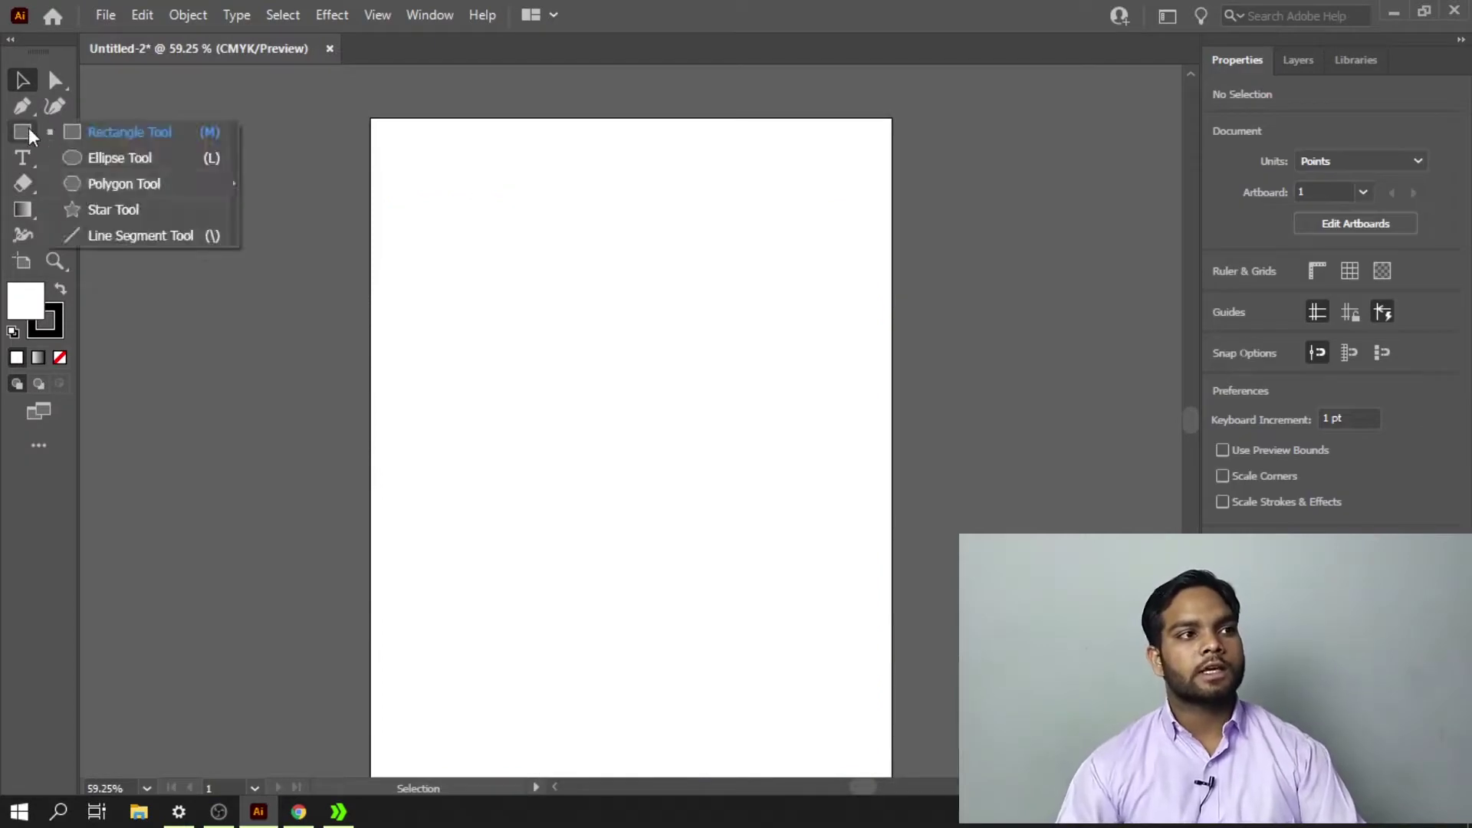
{"action": "left_click", "coordinate": [115, 184]}
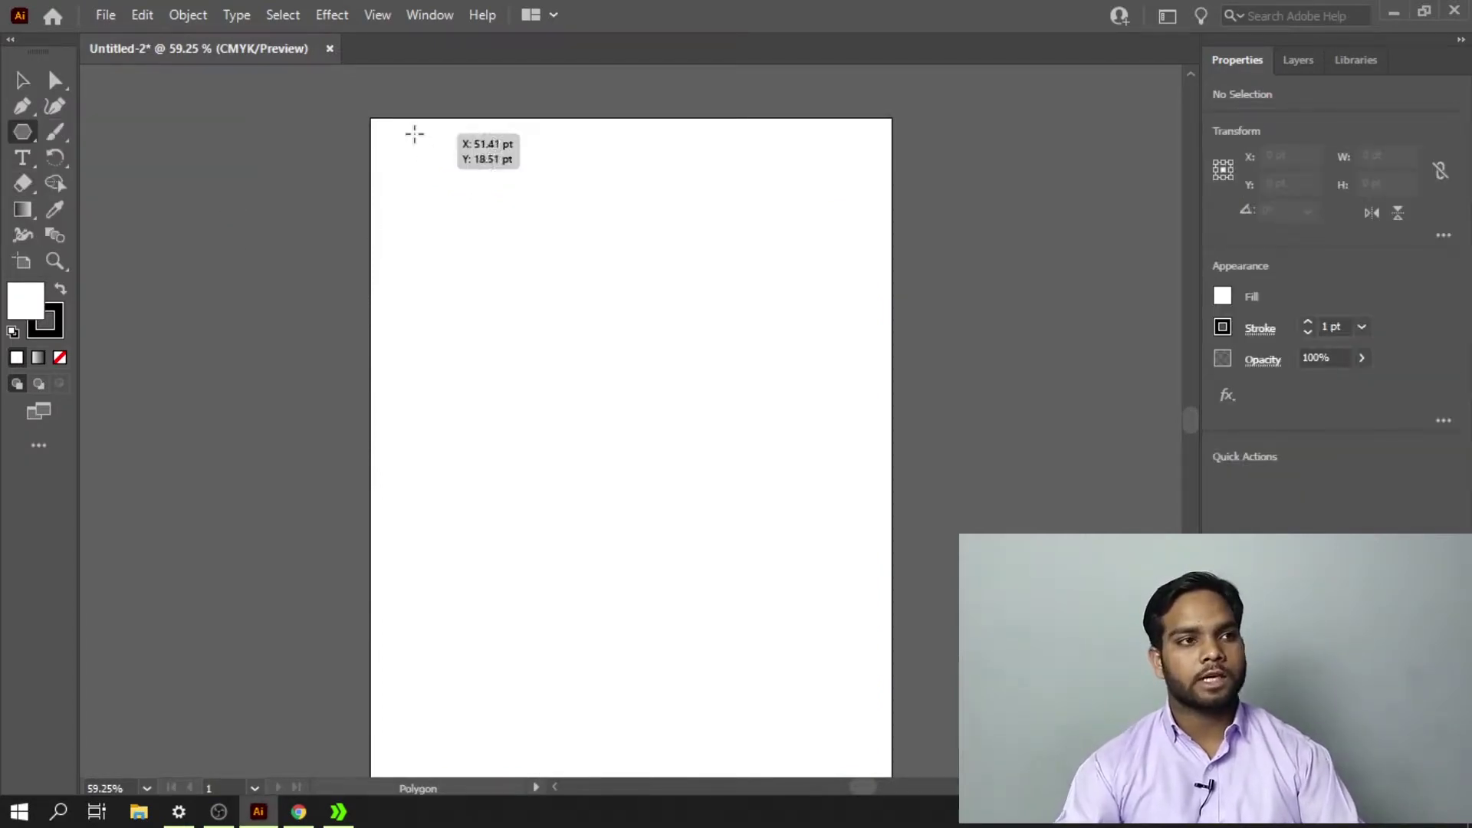
{"action": "left_click_drag", "start_coordinate": [392, 146], "coordinate": [406, 158]}
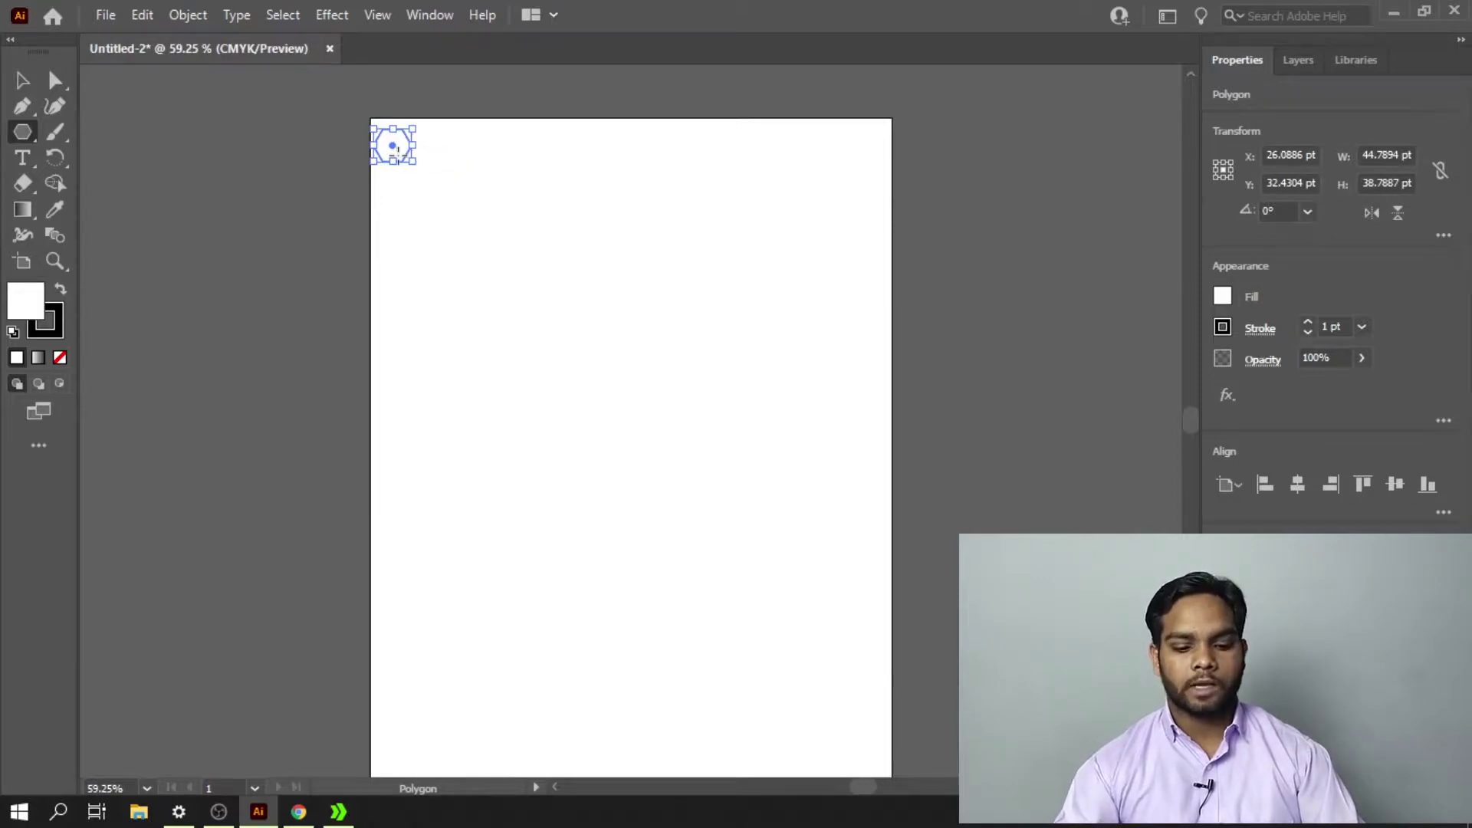
Duplicate the hexagon about 58 pt to the right and repeat the copy five times to make a row of seven.
{"action": "left_click_drag", "start_coordinate": [394, 148], "coordinate": [445, 146]}
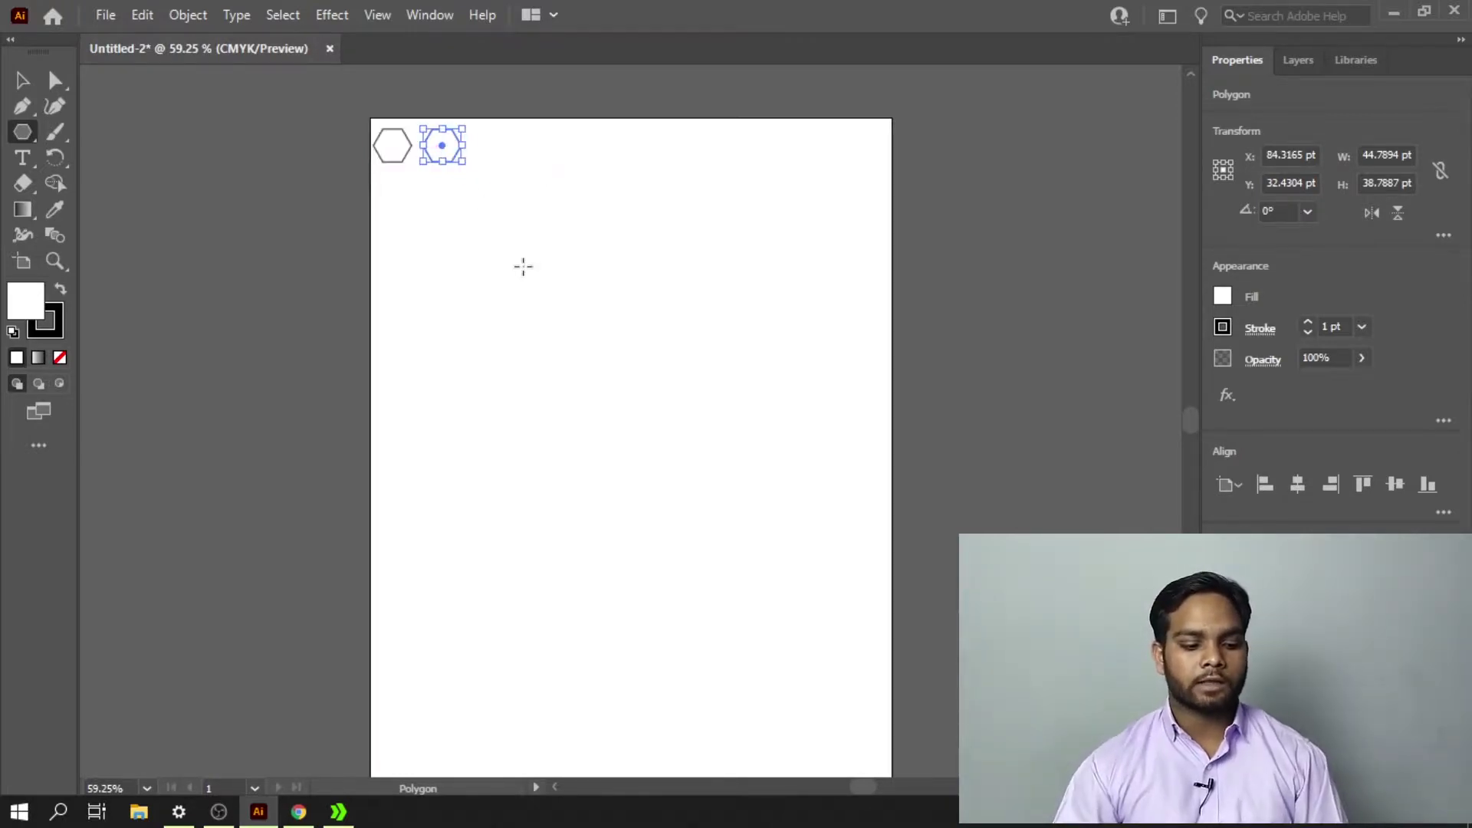
{"action": "key", "text": "ctrl+d"}
{"action": "key", "text": "ctrl+d"}
{"action": "key", "text": "ctrl+d"}
{"action": "key", "text": "ctrl+d"}
{"action": "key", "text": "ctrl+d"}
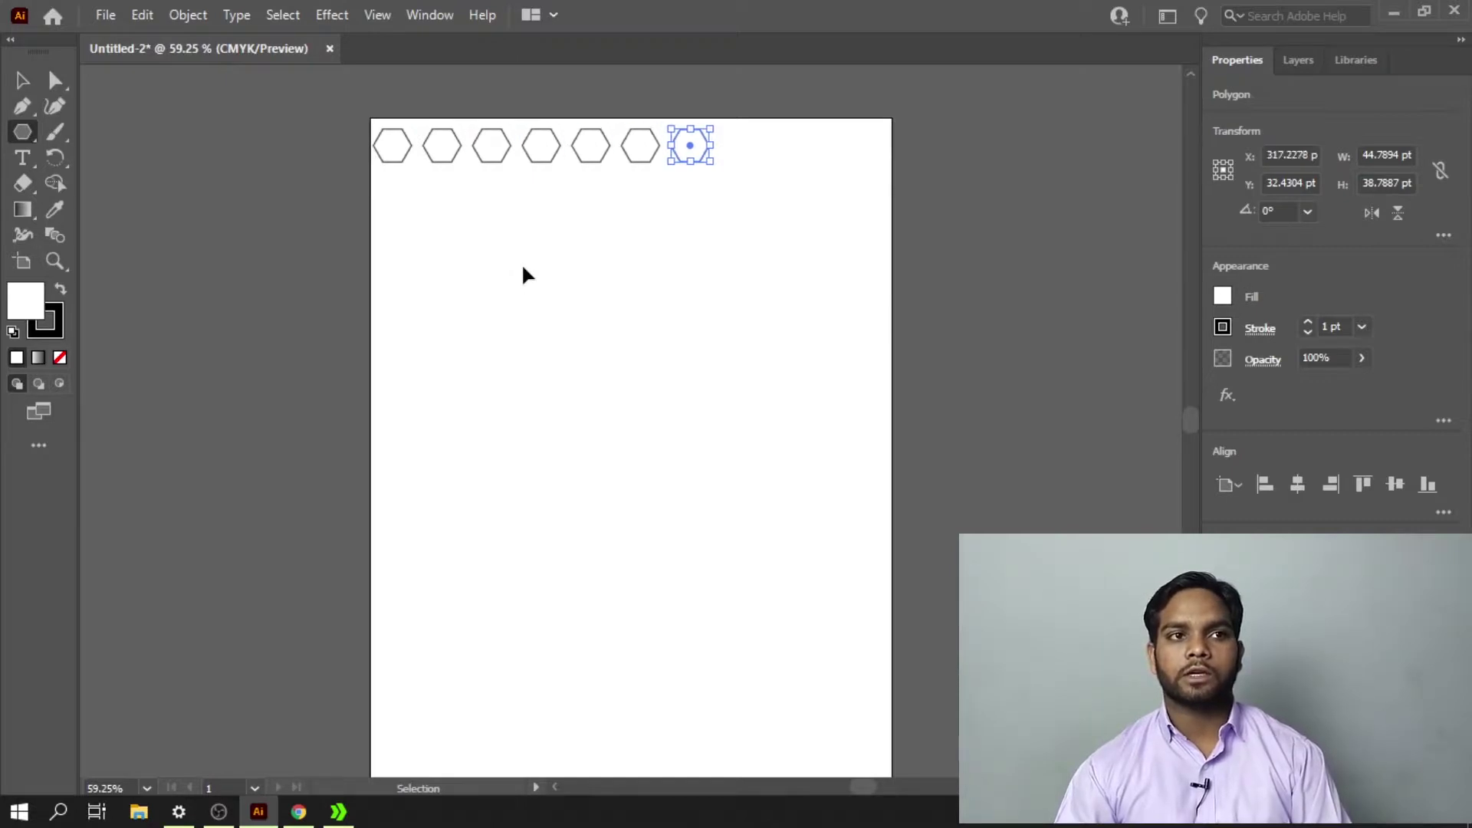
Repeat the hexagon copy three more times to extend the row to ten hexagons.
{"action": "key", "text": "ctrl+d"}
{"action": "key", "text": "ctrl+d"}
{"action": "key", "text": "ctrl+d"}
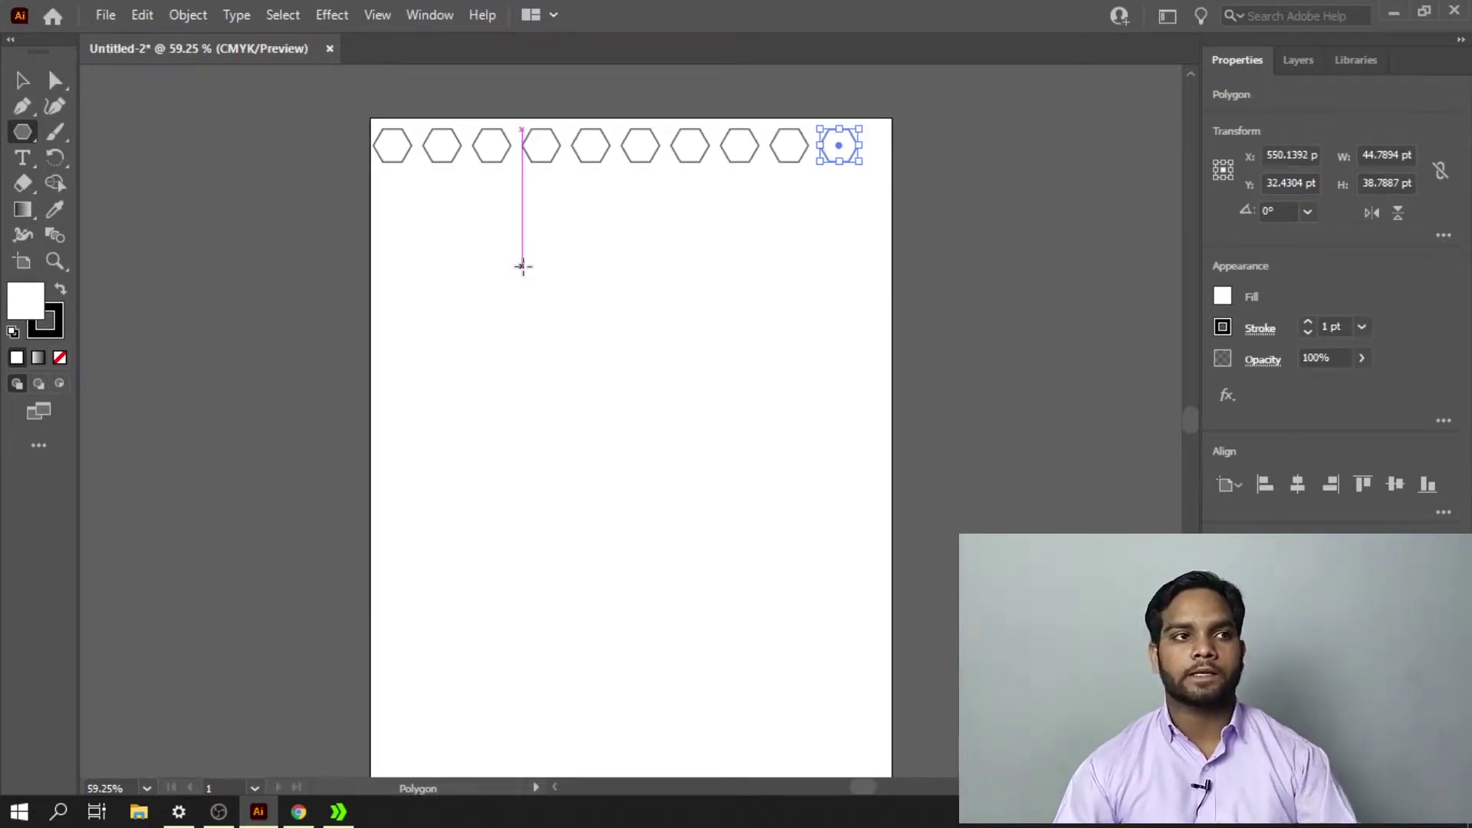
Select the whole row of ten hexagons and duplicate it about 58 pt straight down.
{"action": "left_click", "coordinate": [22, 80]}
{"action": "left_click", "coordinate": [680, 242]}
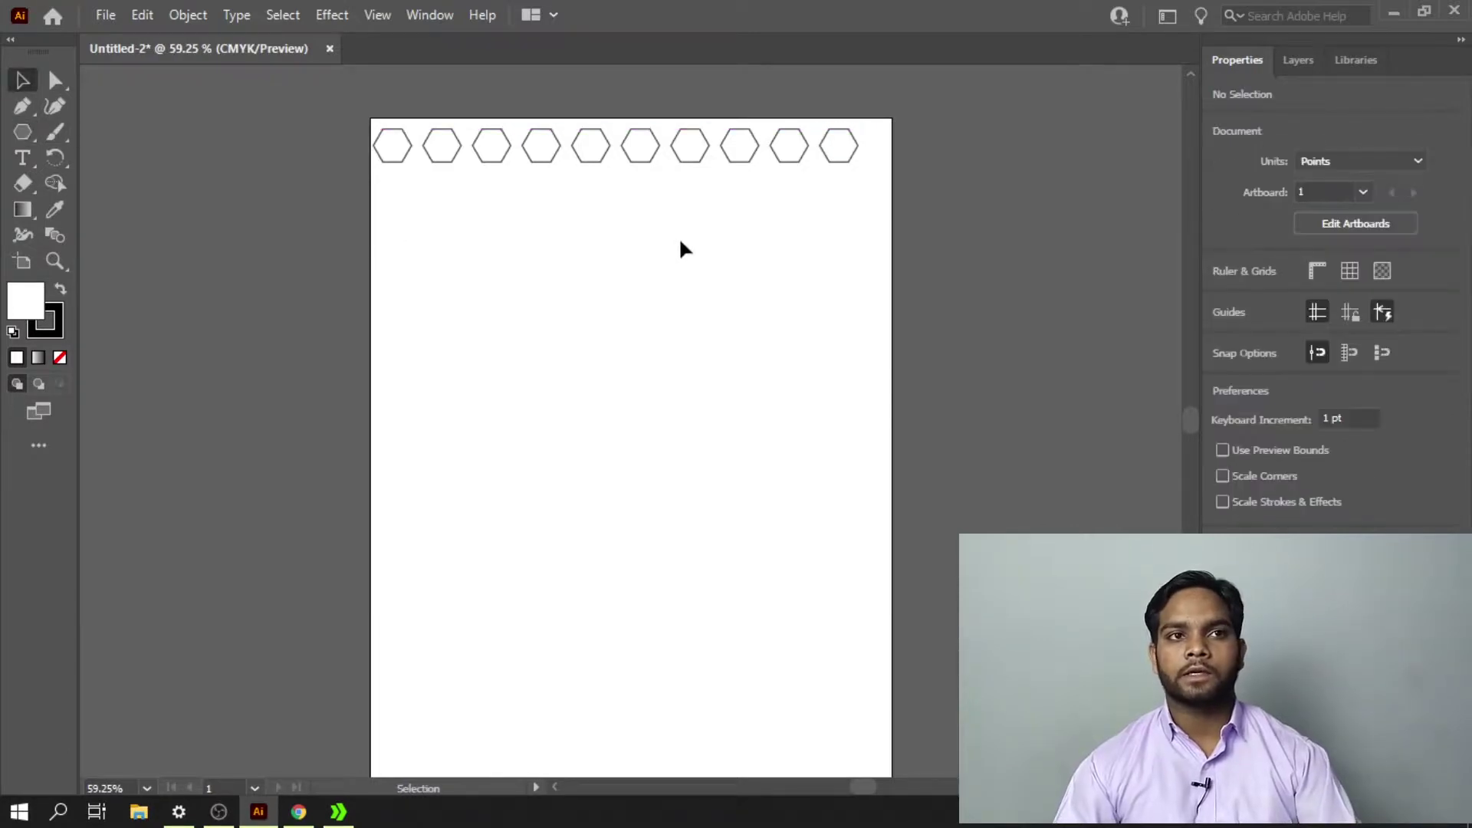
{"action": "left_click_drag", "start_coordinate": [869, 201], "coordinate": [388, 132]}
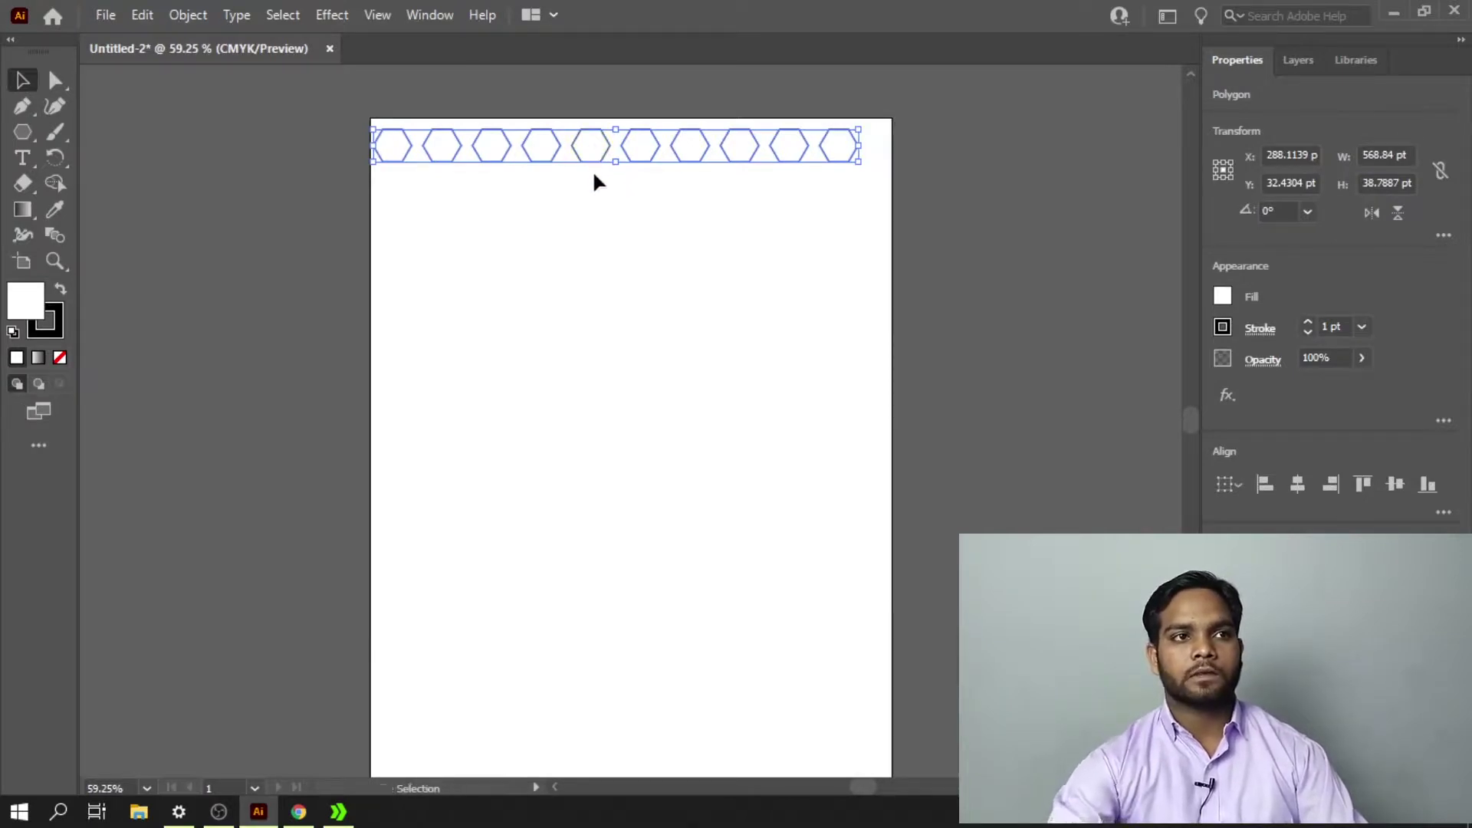
{"action": "left_click_drag", "start_coordinate": [595, 148], "coordinate": [599, 200]}
Repeat the row duplication until the grid has thirteen rows, undoing the extra row that runs past the artboard's lower edge.
{"action": "key", "text": "ctrl+d"}
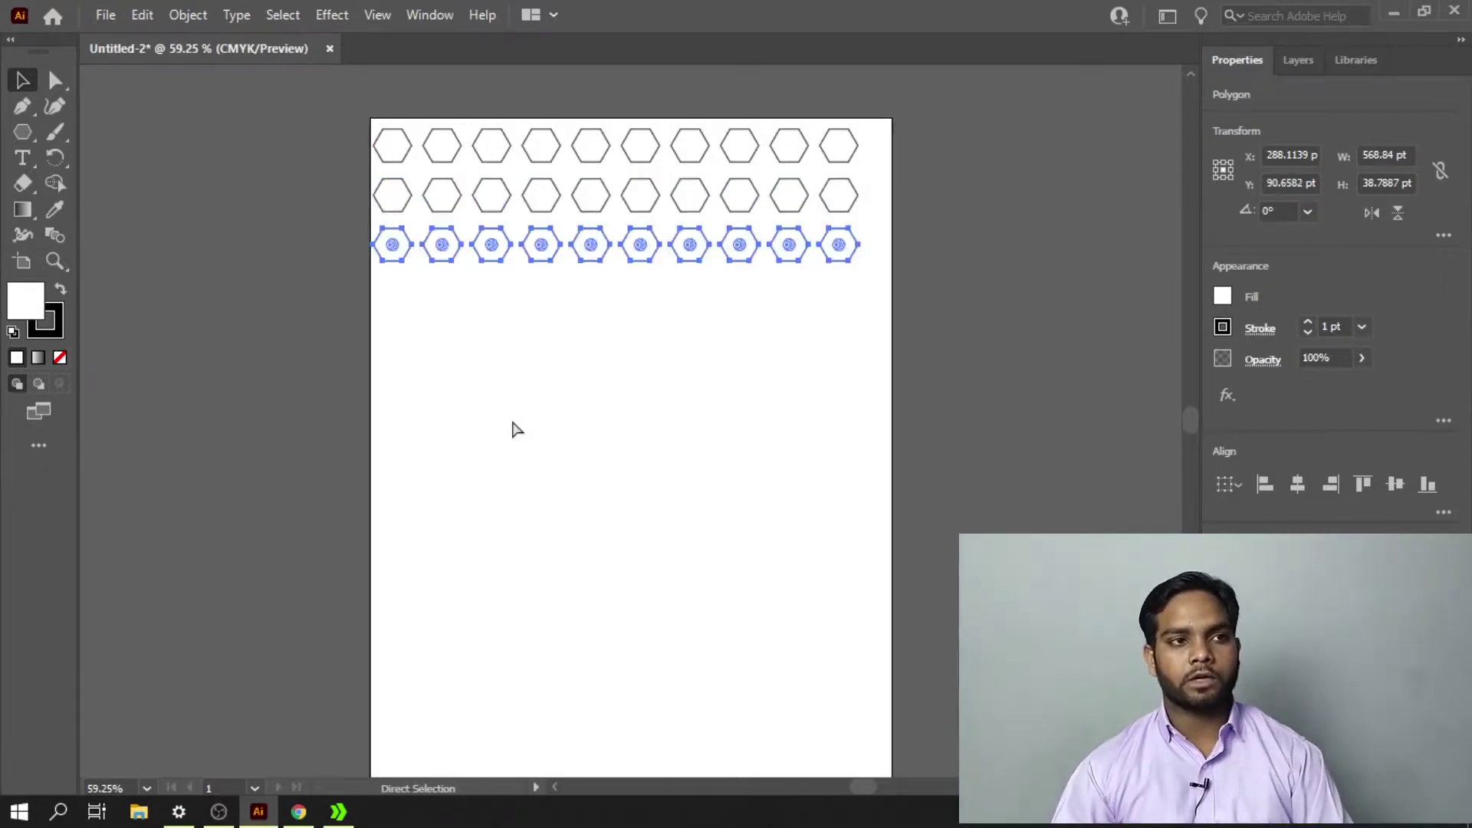
{"action": "key", "text": "ctrl+d"}
{"action": "key", "text": "ctrl+d"}
{"action": "key", "text": "ctrl+d"}
{"action": "key", "text": "ctrl+d"}
{"action": "key", "text": "ctrl+d"}
{"action": "key", "text": "ctrl+d"}
{"action": "key", "text": "ctrl+d"}
{"action": "key", "text": "ctrl+d"}
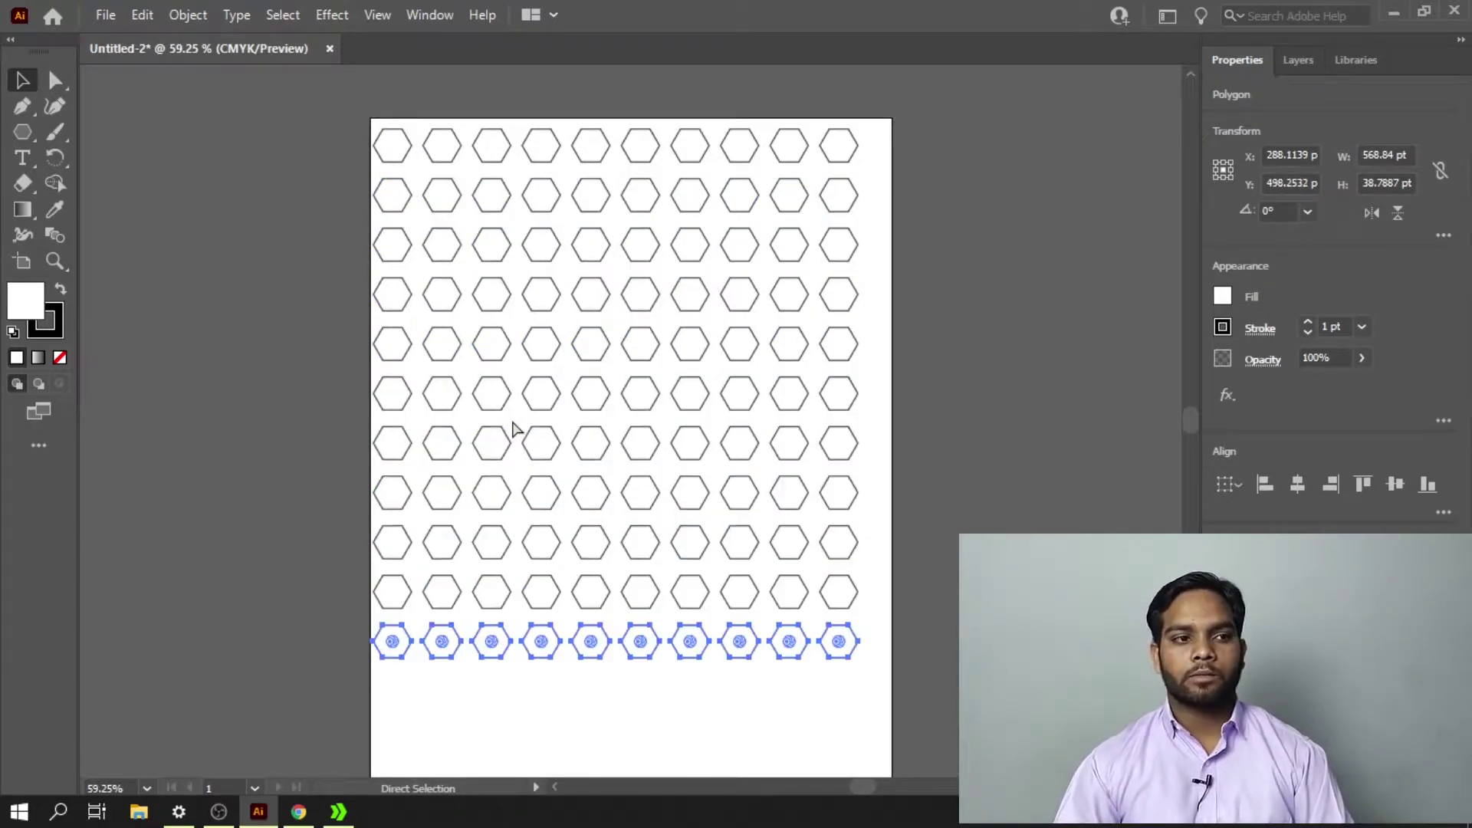
{"action": "key", "text": "ctrl+d"}
{"action": "key", "text": "ctrl+d"}
{"action": "scroll", "coordinate": [568, 391], "scroll_direction": "down", "scroll_amount": 3}
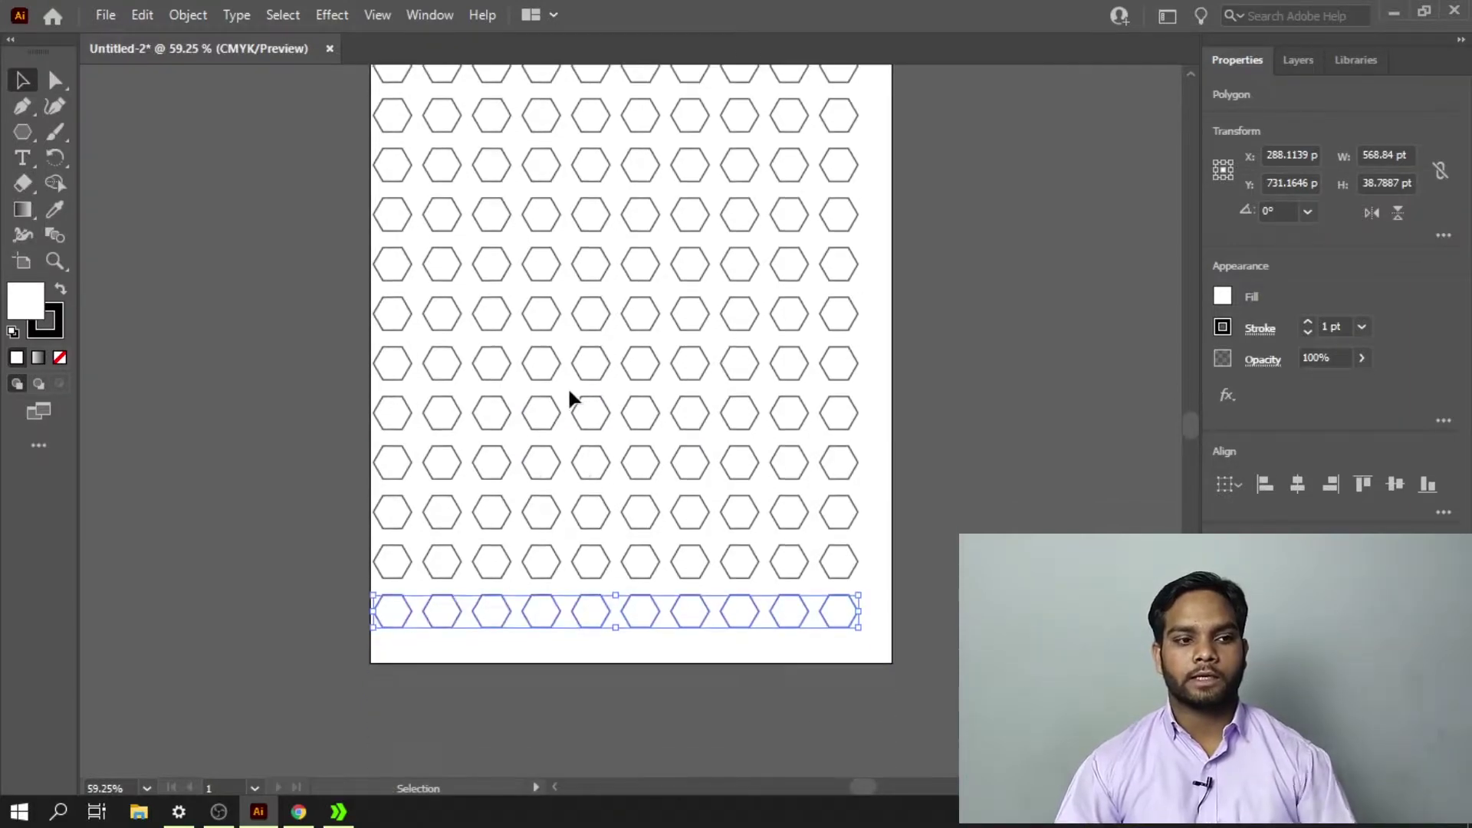
{"action": "key", "text": "ctrl+d"}
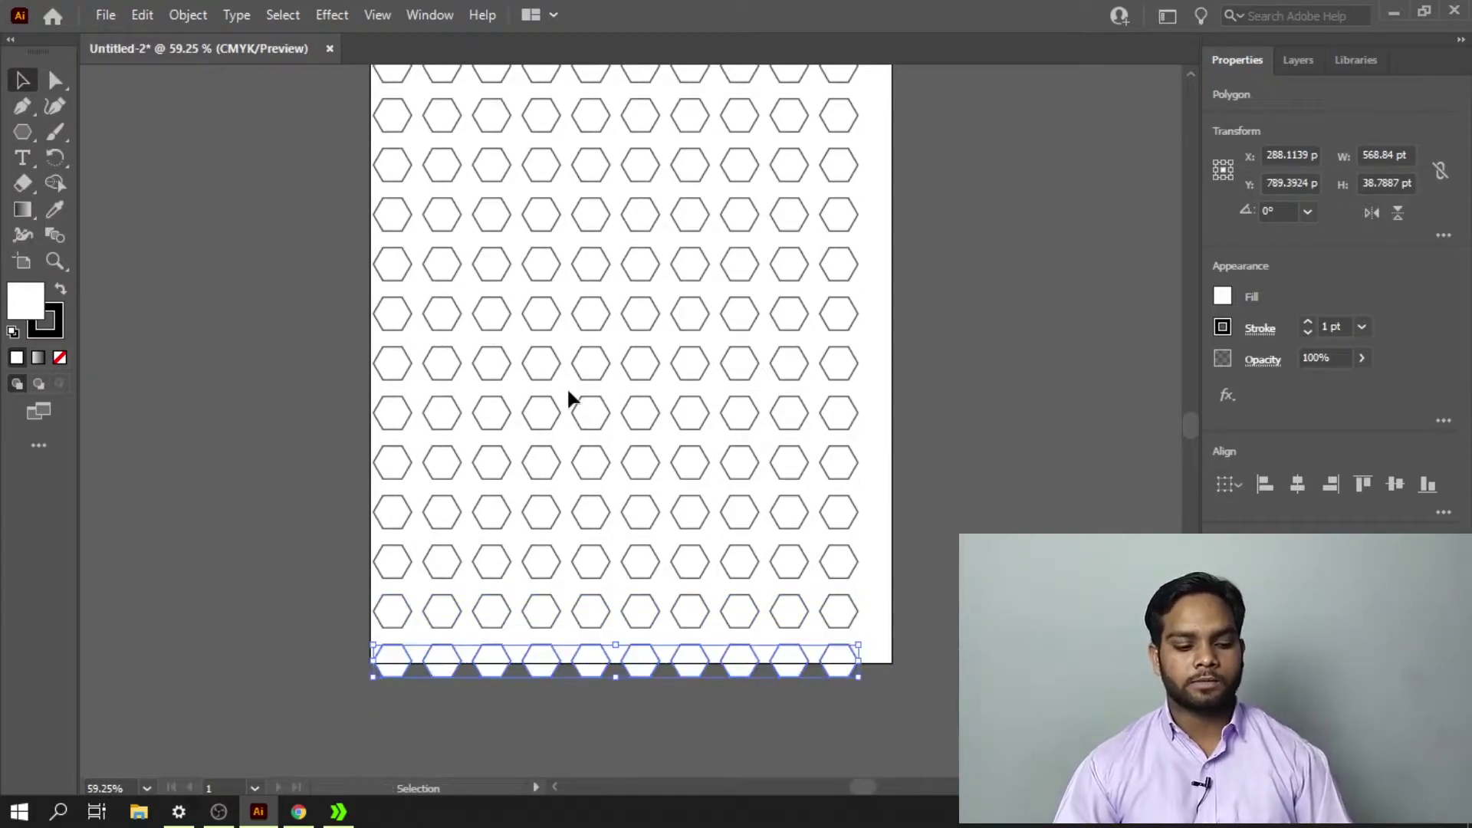
{"action": "key", "text": "ctrl+z"}
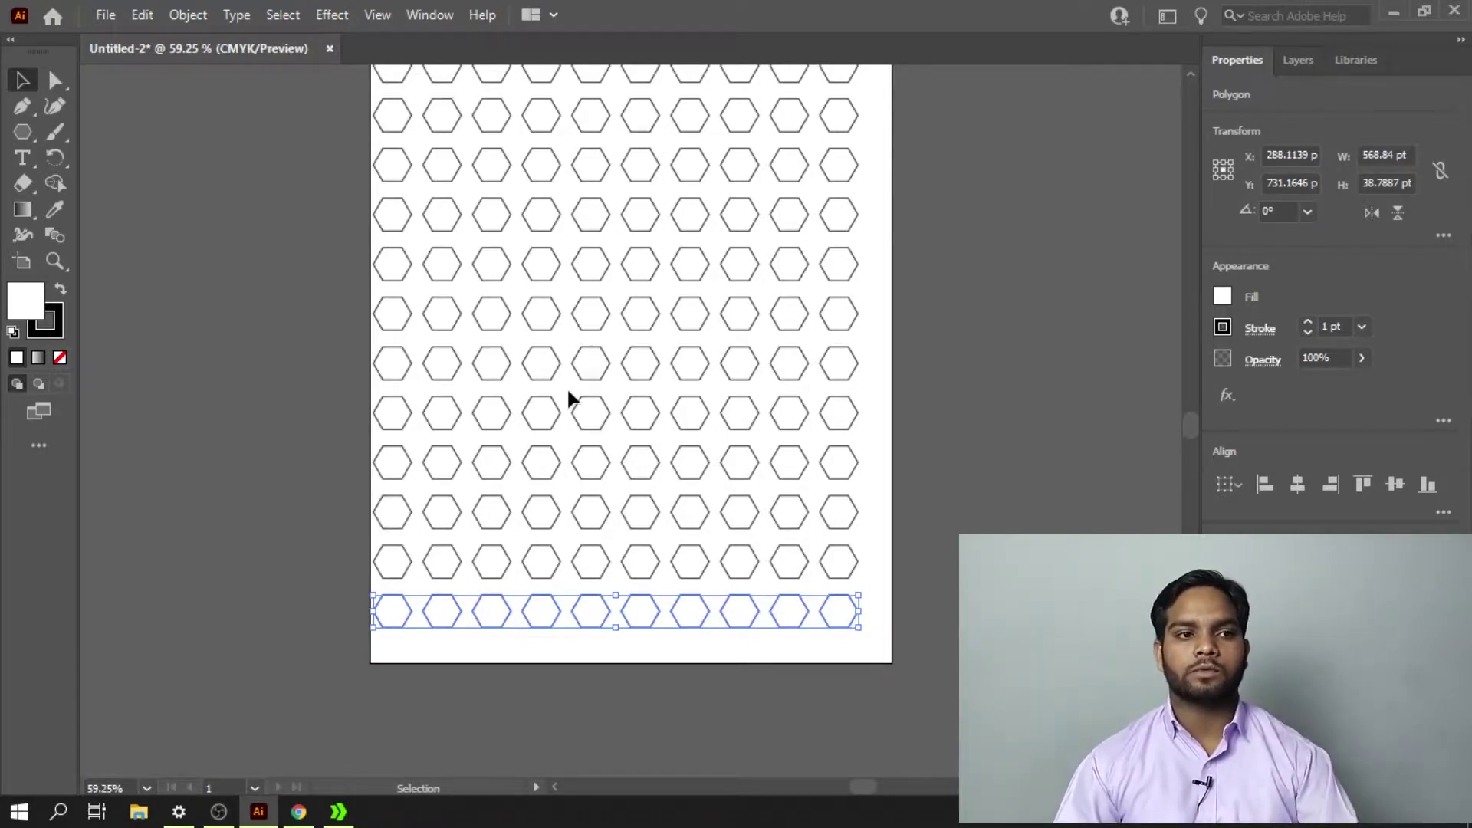
{"action": "scroll", "coordinate": [567, 387], "scroll_direction": "up", "scroll_amount": 3}
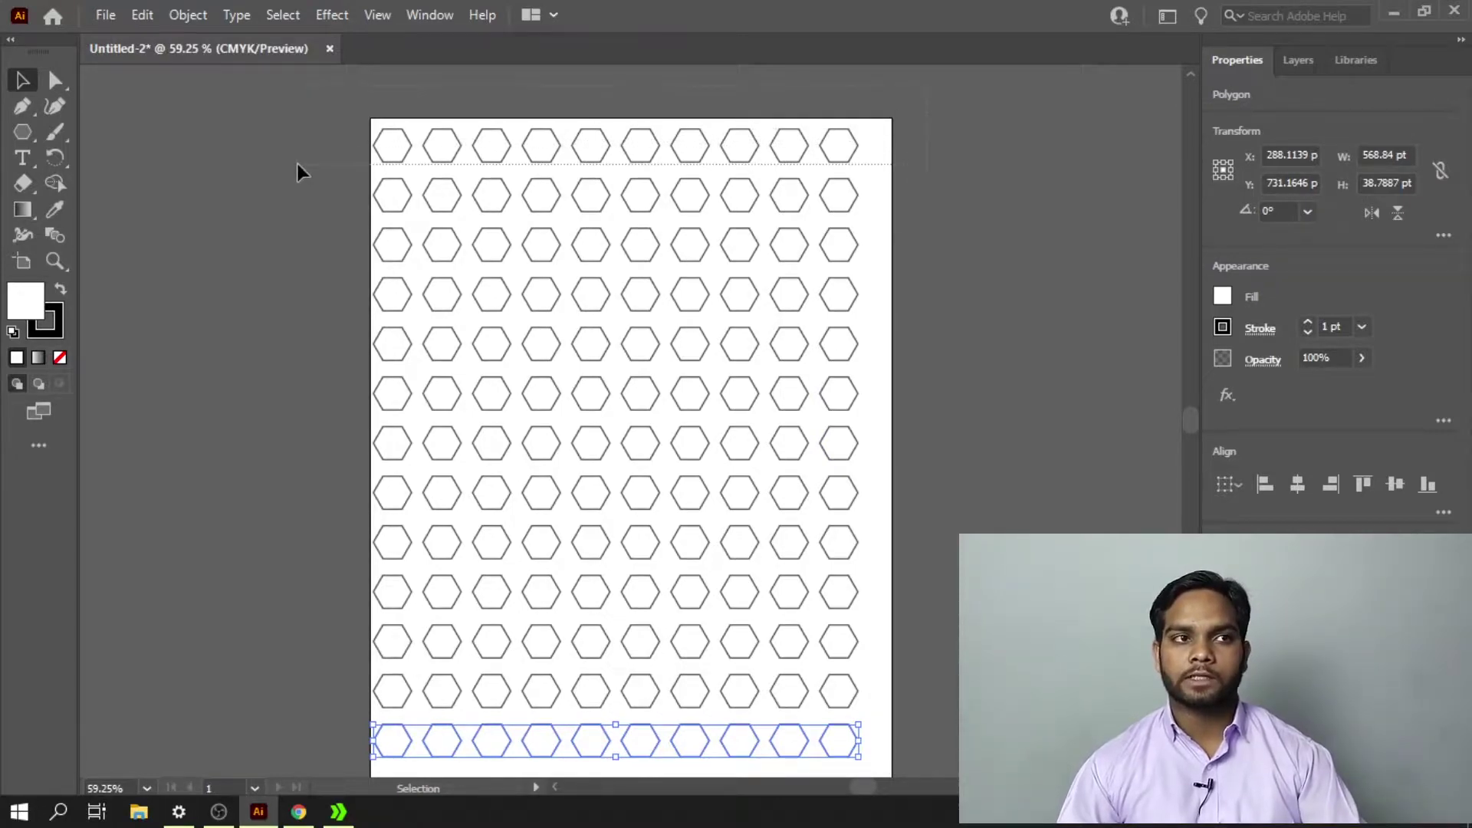
{"action": "left_click_drag", "start_coordinate": [927, 86], "coordinate": [296, 163]}
{"action": "left_click", "coordinate": [876, 187]}
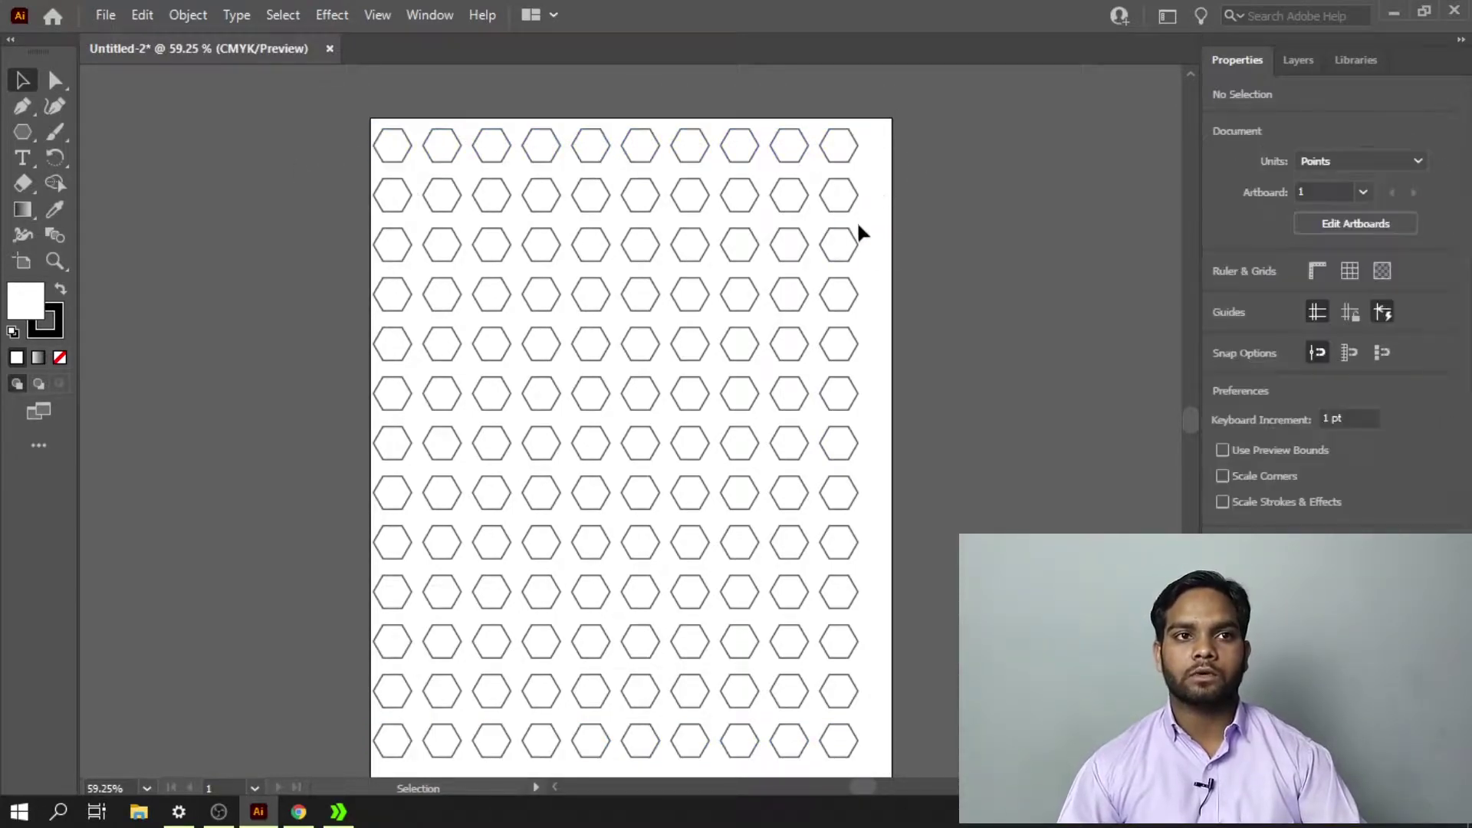
{"action": "left_click_drag", "start_coordinate": [762, 230], "coordinate": [379, 257]}
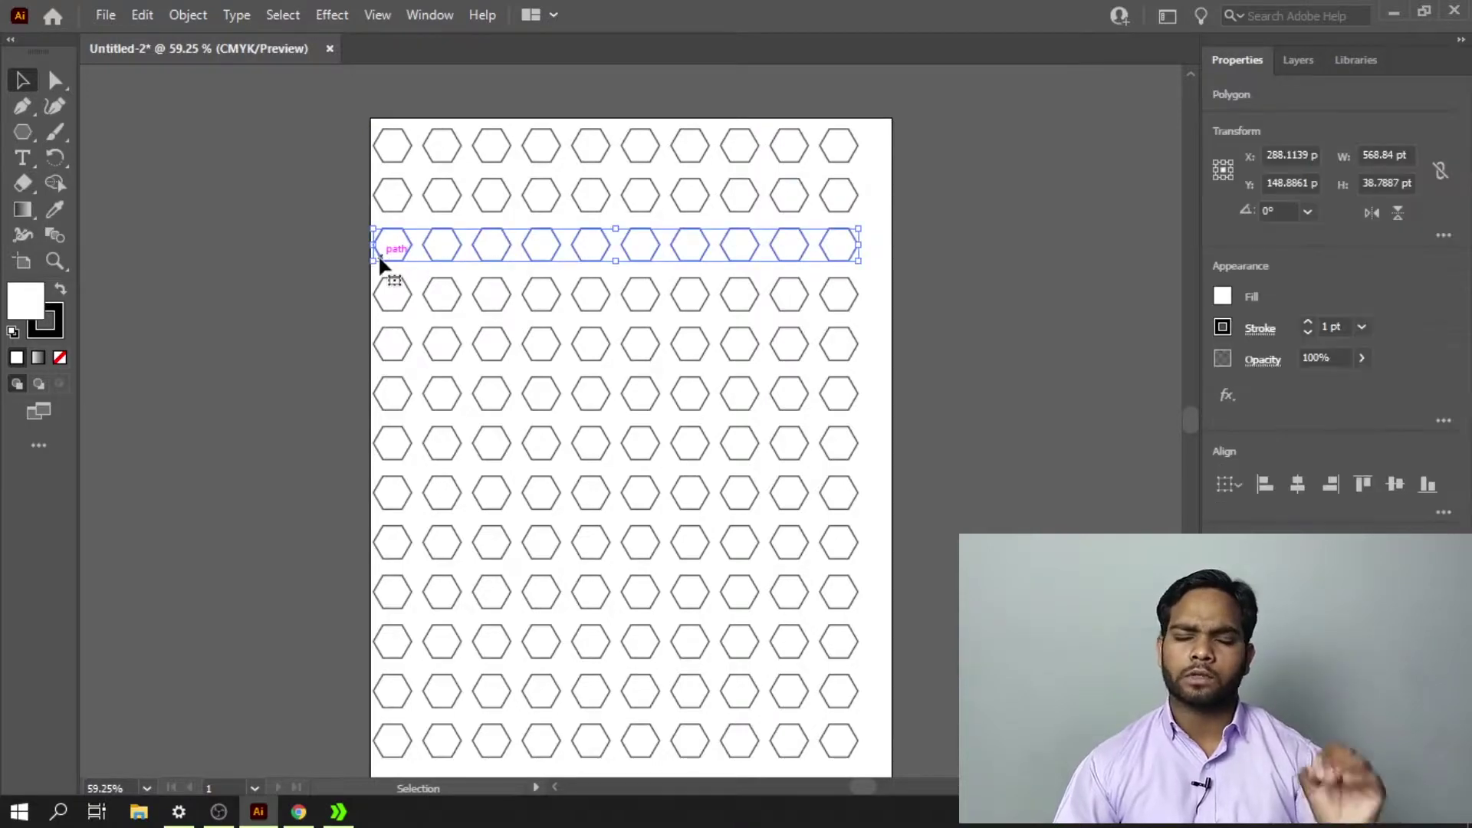
Select every other row of hexagons together, from the first row through the thirteenth.
{"action": "left_click", "coordinate": [875, 97]}
{"action": "left_click_drag", "start_coordinate": [325, 140], "coordinate": [279, 149]}
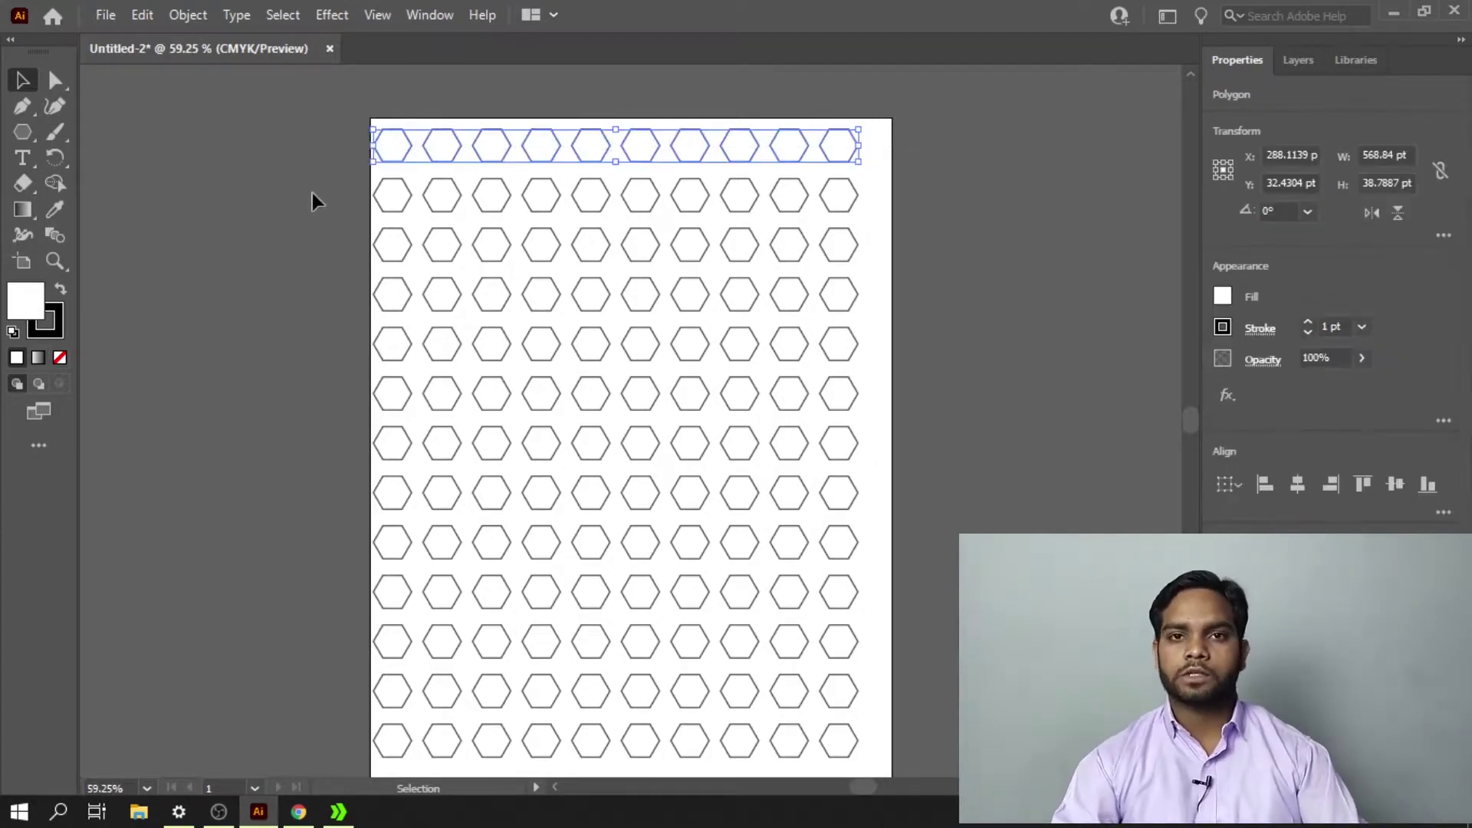
{"action": "key", "text": "shift"}
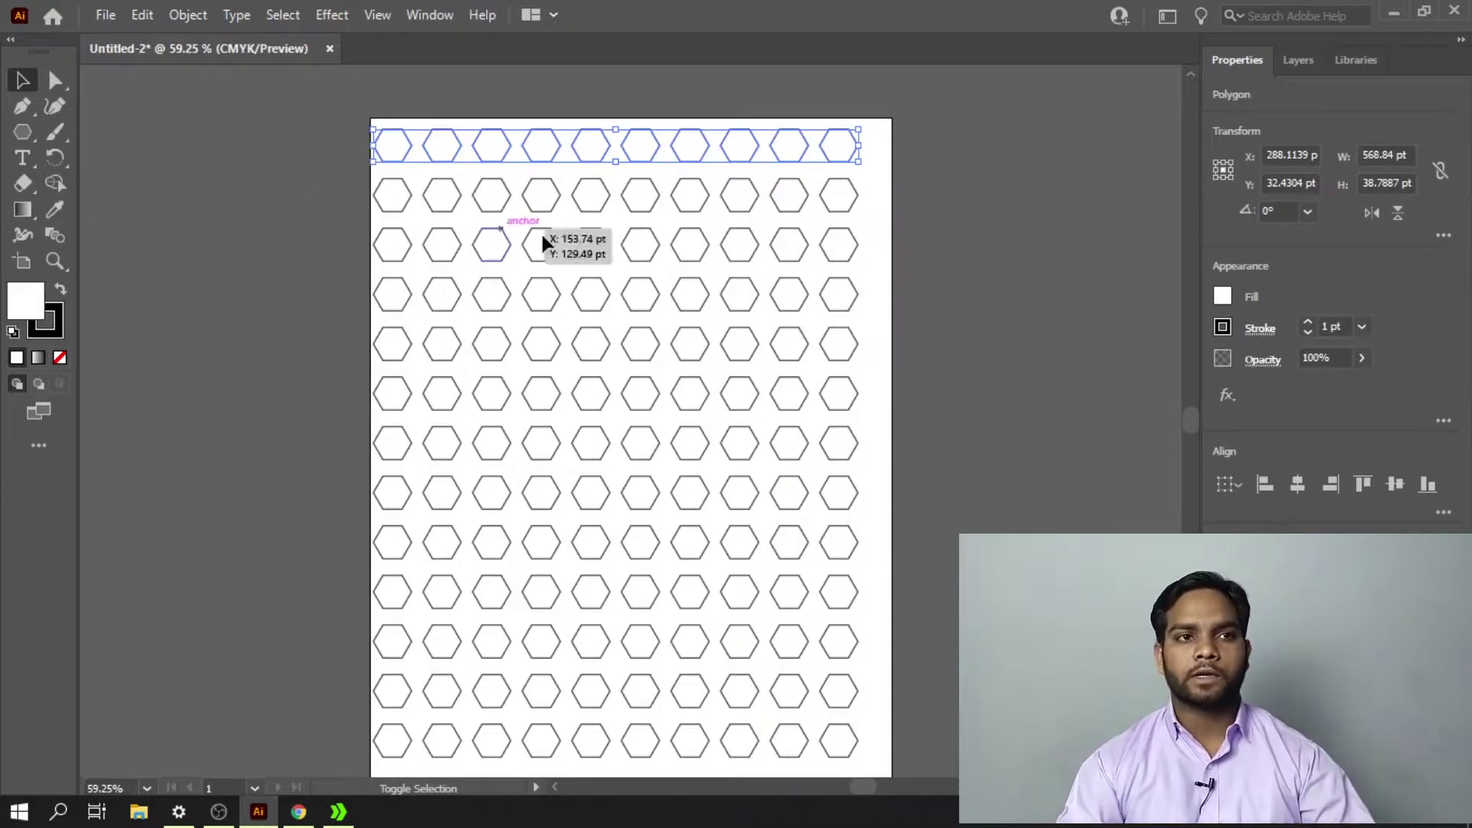
{"action": "left_click_drag", "start_coordinate": [879, 225], "coordinate": [312, 258]}
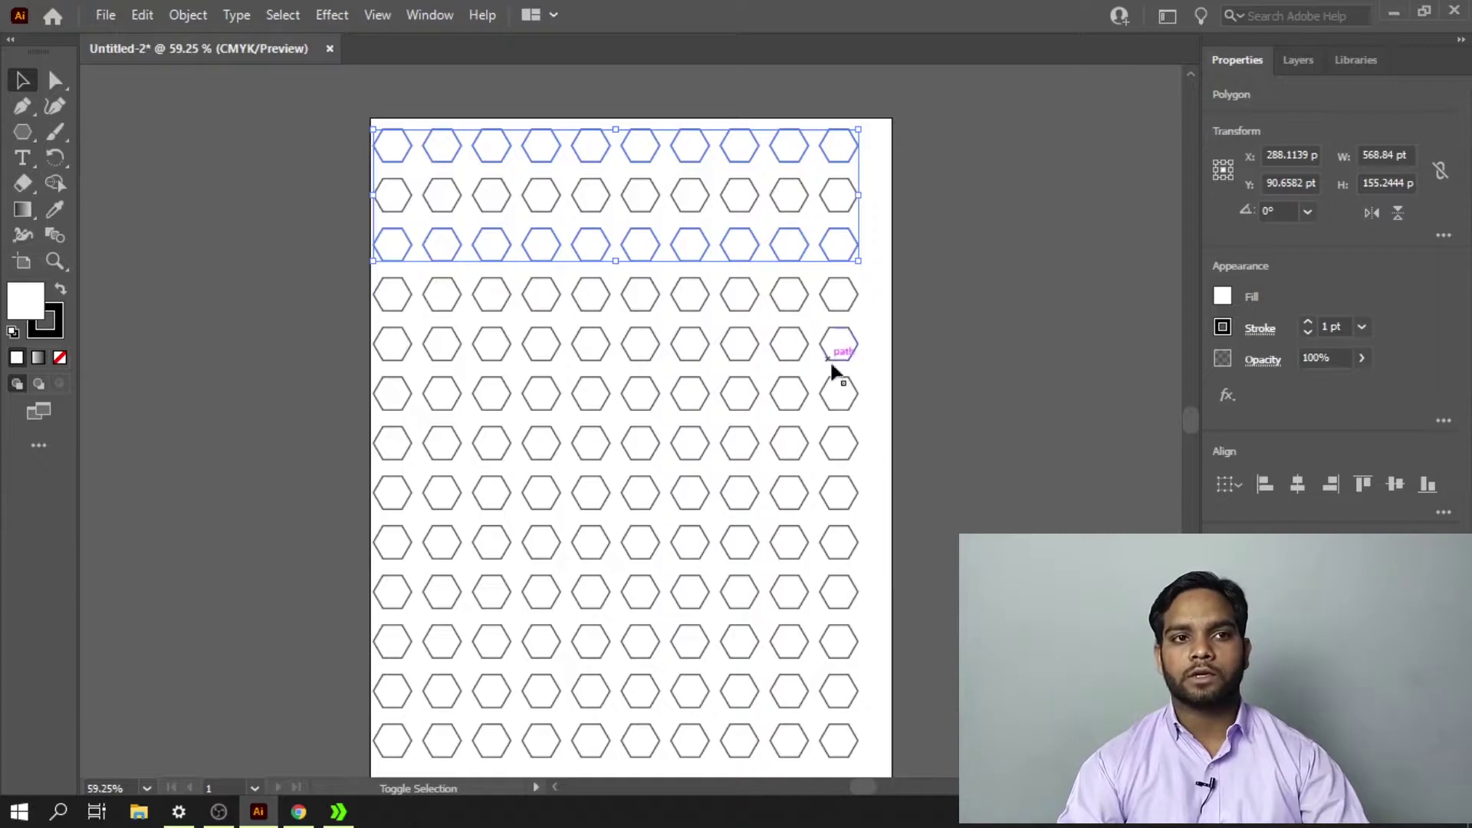
{"action": "left_click_drag", "start_coordinate": [894, 336], "coordinate": [302, 365]}
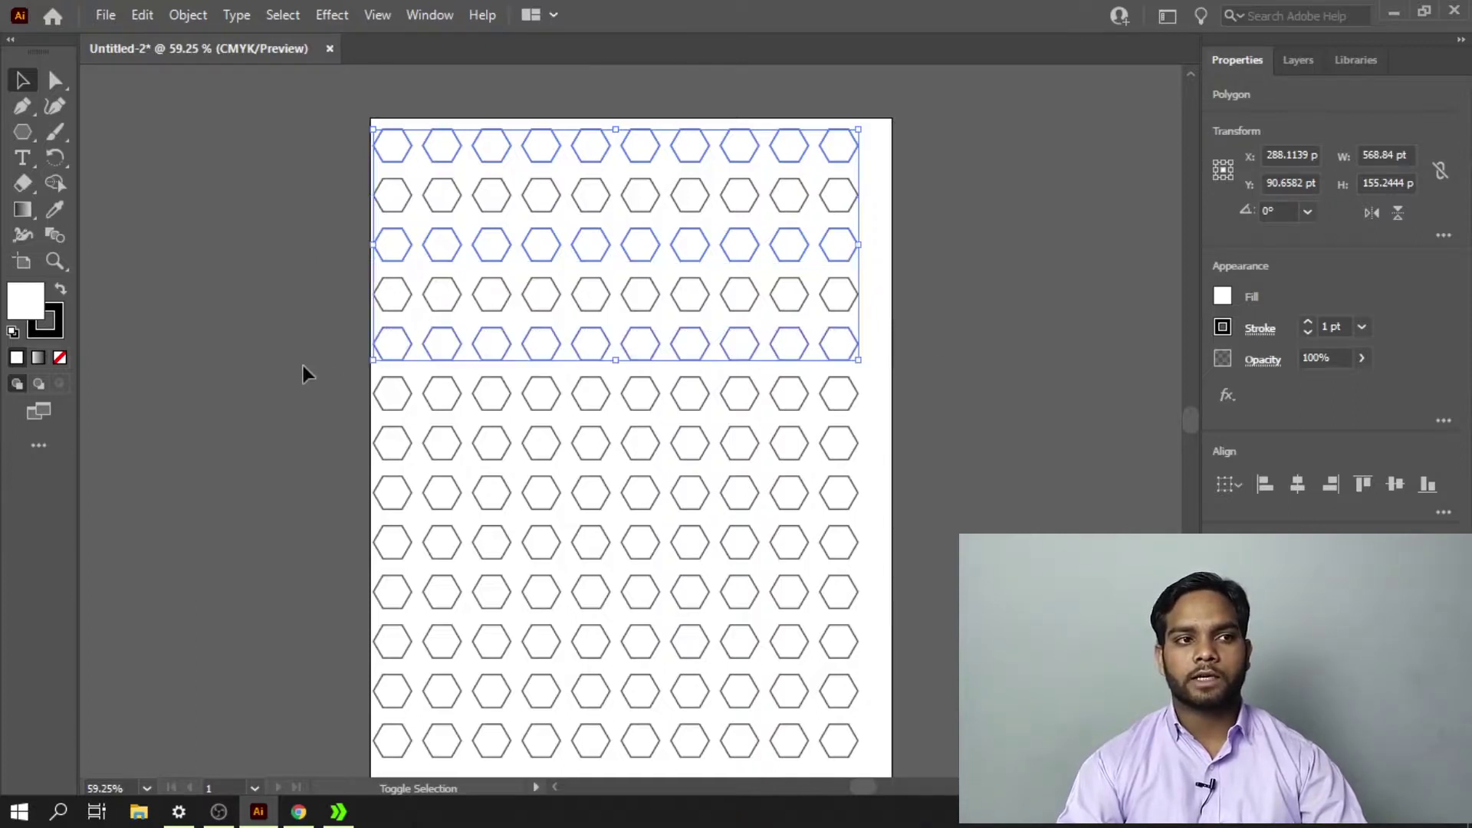
{"action": "left_click_drag", "start_coordinate": [879, 431], "coordinate": [293, 449]}
{"action": "left_click_drag", "start_coordinate": [878, 527], "coordinate": [319, 538]}
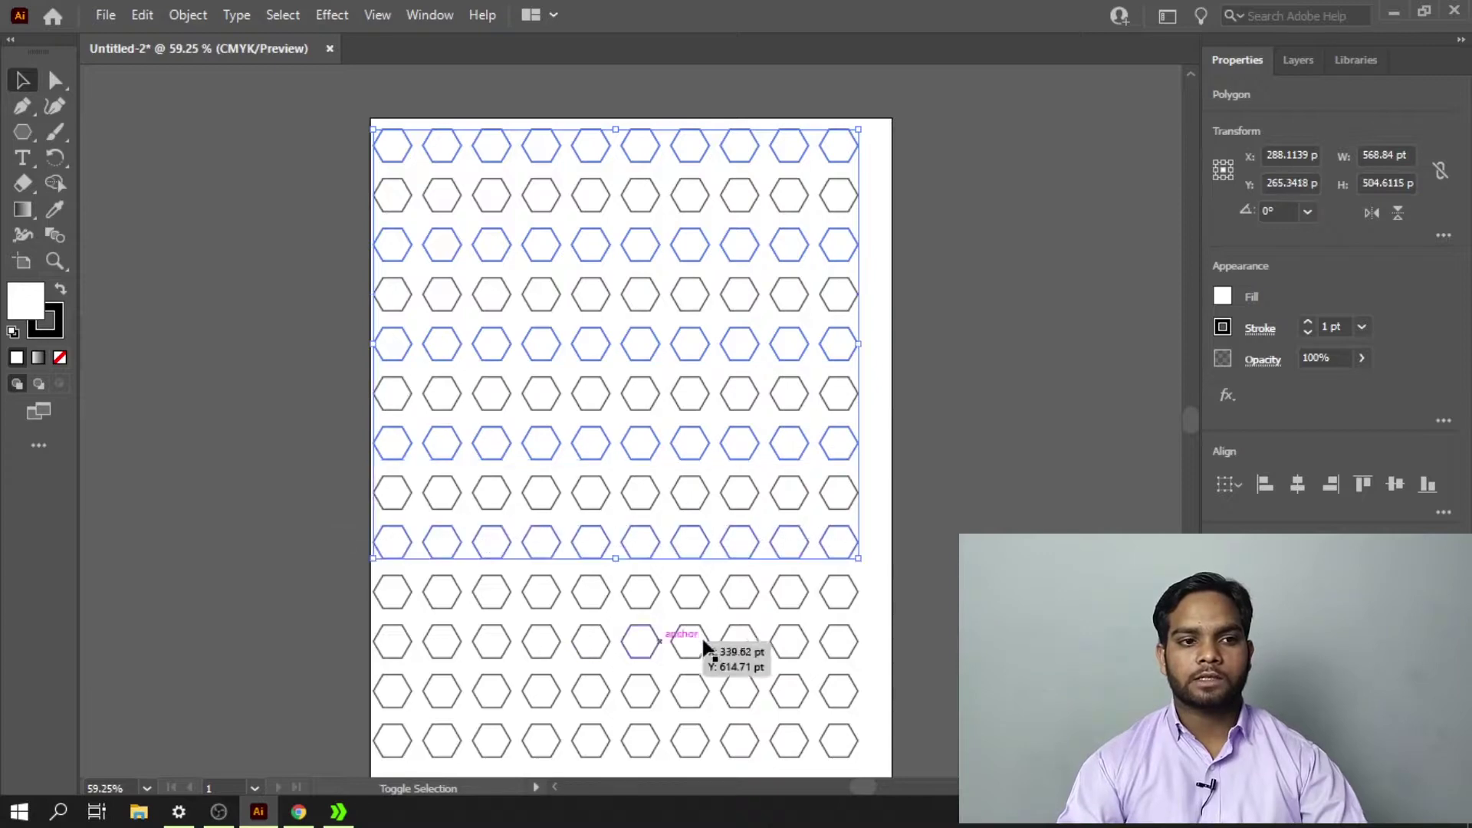
{"action": "left_click_drag", "start_coordinate": [886, 624], "coordinate": [334, 649]}
{"action": "left_click_drag", "start_coordinate": [857, 732], "coordinate": [328, 747]}
{"action": "scroll", "coordinate": [618, 680], "scroll_direction": "down", "scroll_amount": 3}
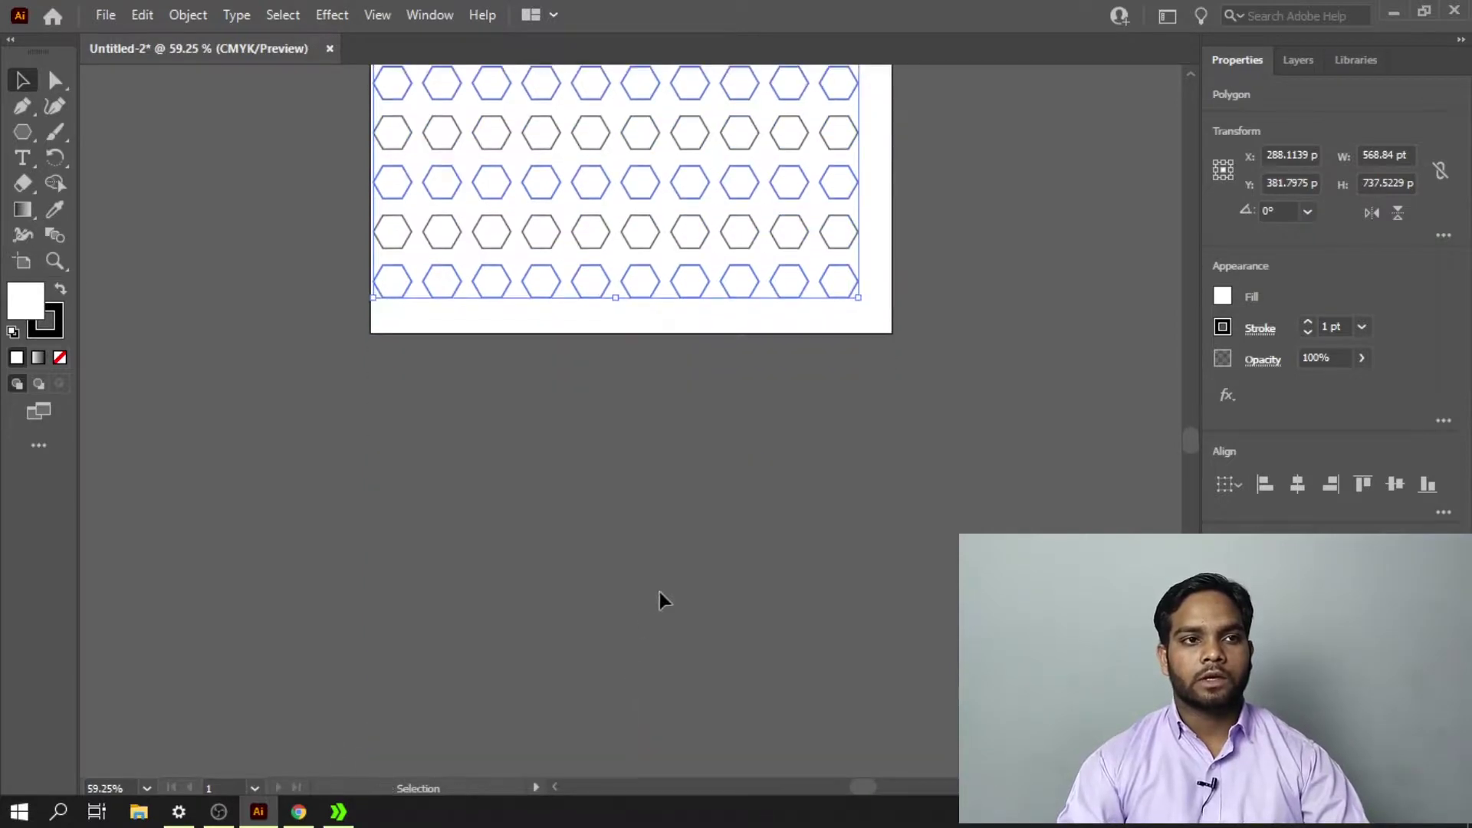
Move the selected alternate rows about 45 pt to the right to stagger the hexagon pattern, and deselect them.
{"action": "scroll", "coordinate": [661, 594], "scroll_direction": "up", "scroll_amount": 2}
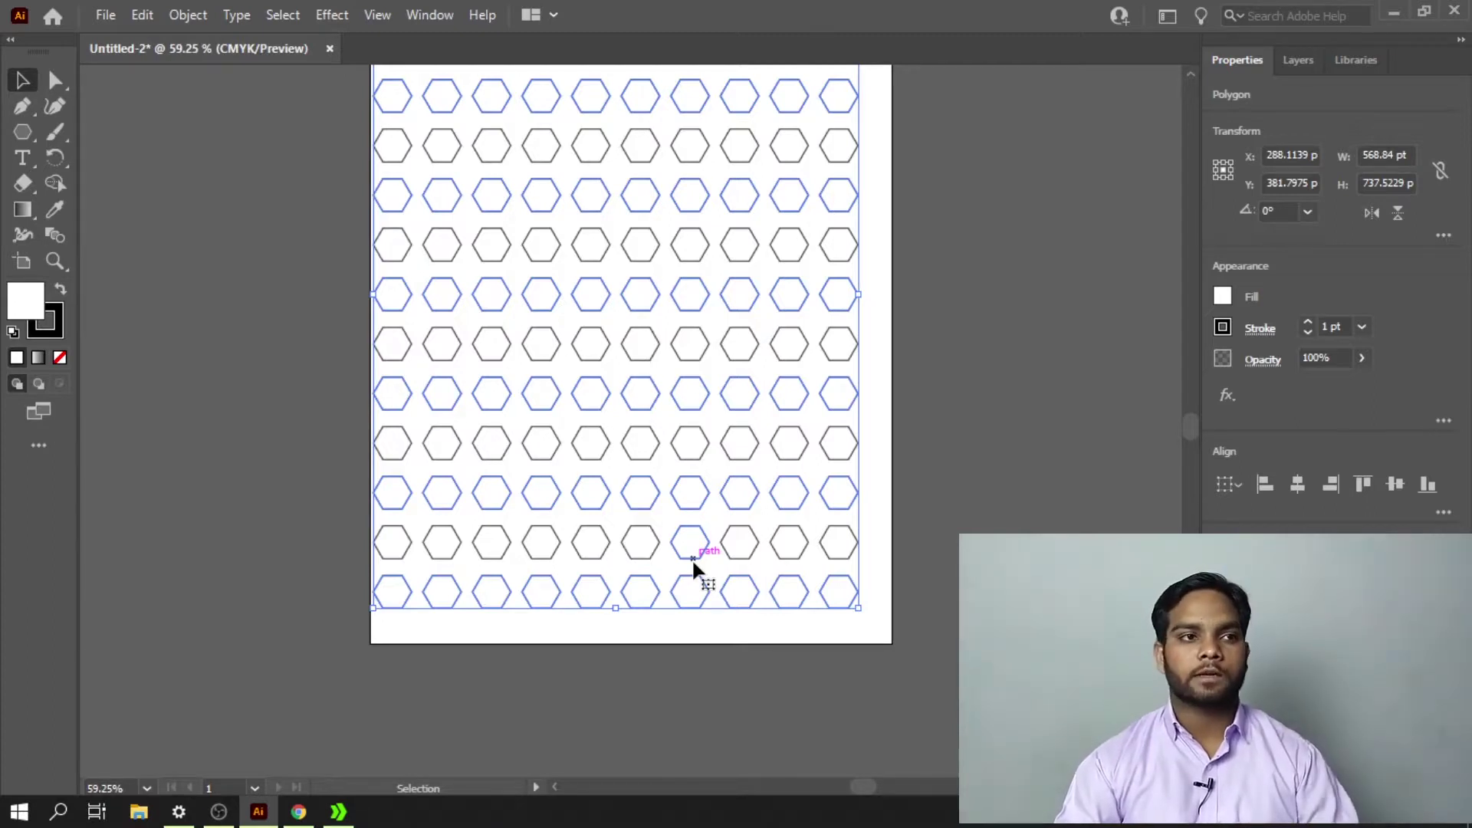
{"action": "scroll", "coordinate": [590, 375], "scroll_direction": "up", "scroll_amount": 3}
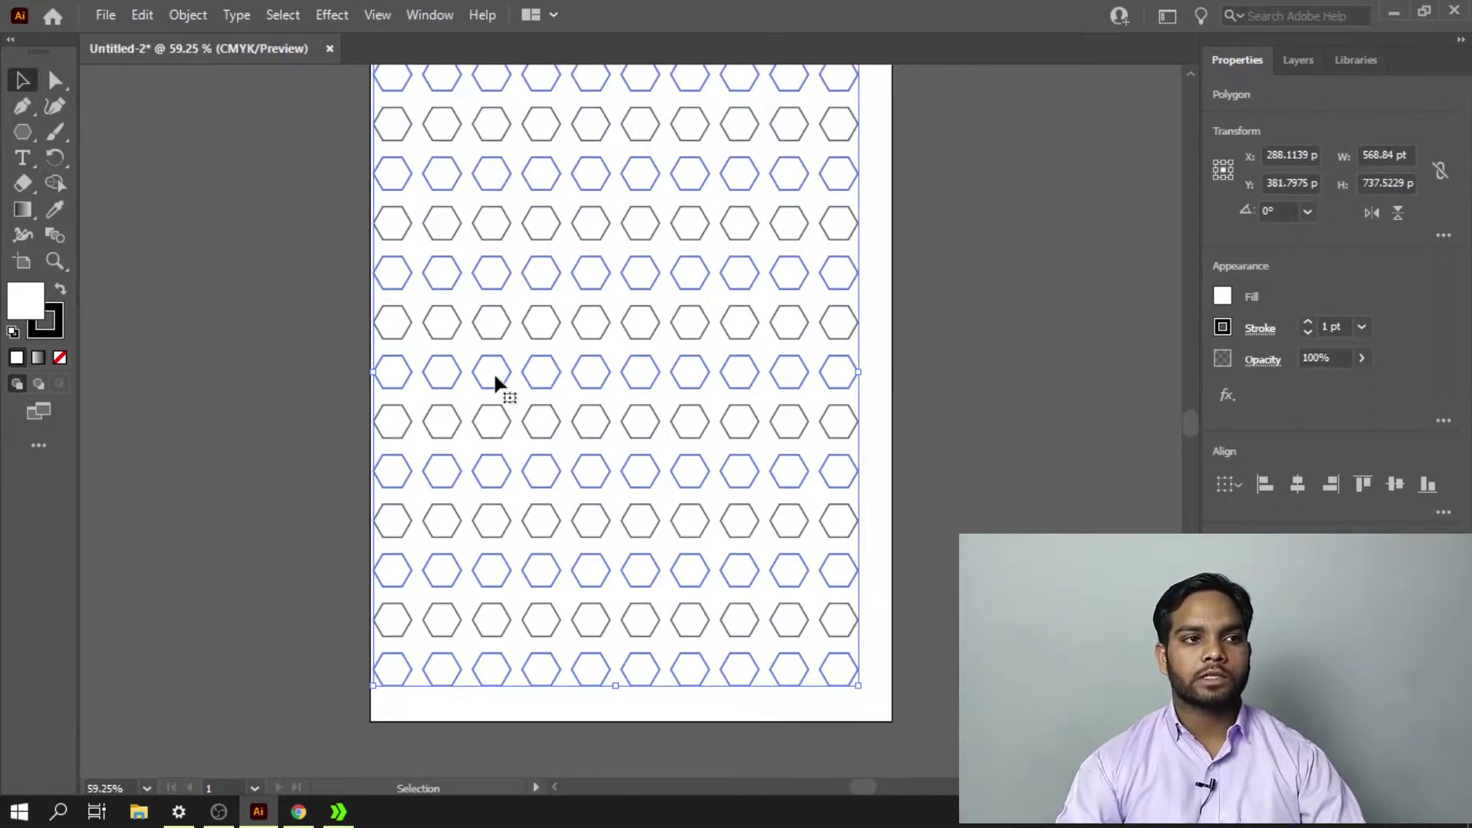
{"action": "left_click_drag", "start_coordinate": [494, 377], "coordinate": [534, 379]}
{"action": "scroll", "coordinate": [616, 515], "scroll_direction": "up", "scroll_amount": 6}
{"action": "left_click", "coordinate": [960, 151]}
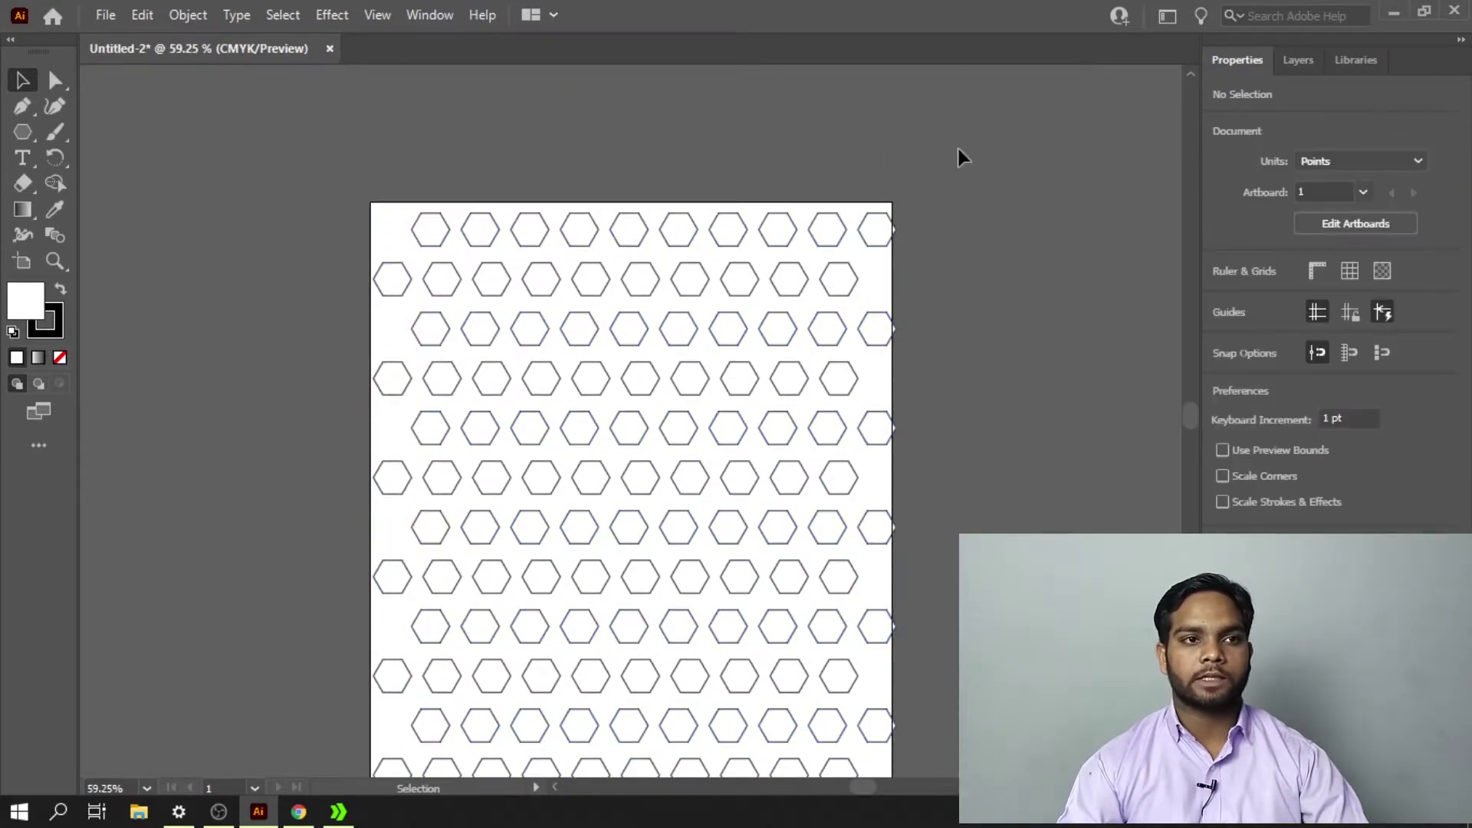
{"action": "scroll", "coordinate": [951, 168], "scroll_direction": "down", "scroll_amount": 4}
{"action": "scroll", "coordinate": [905, 303], "scroll_direction": "up", "scroll_amount": 4}
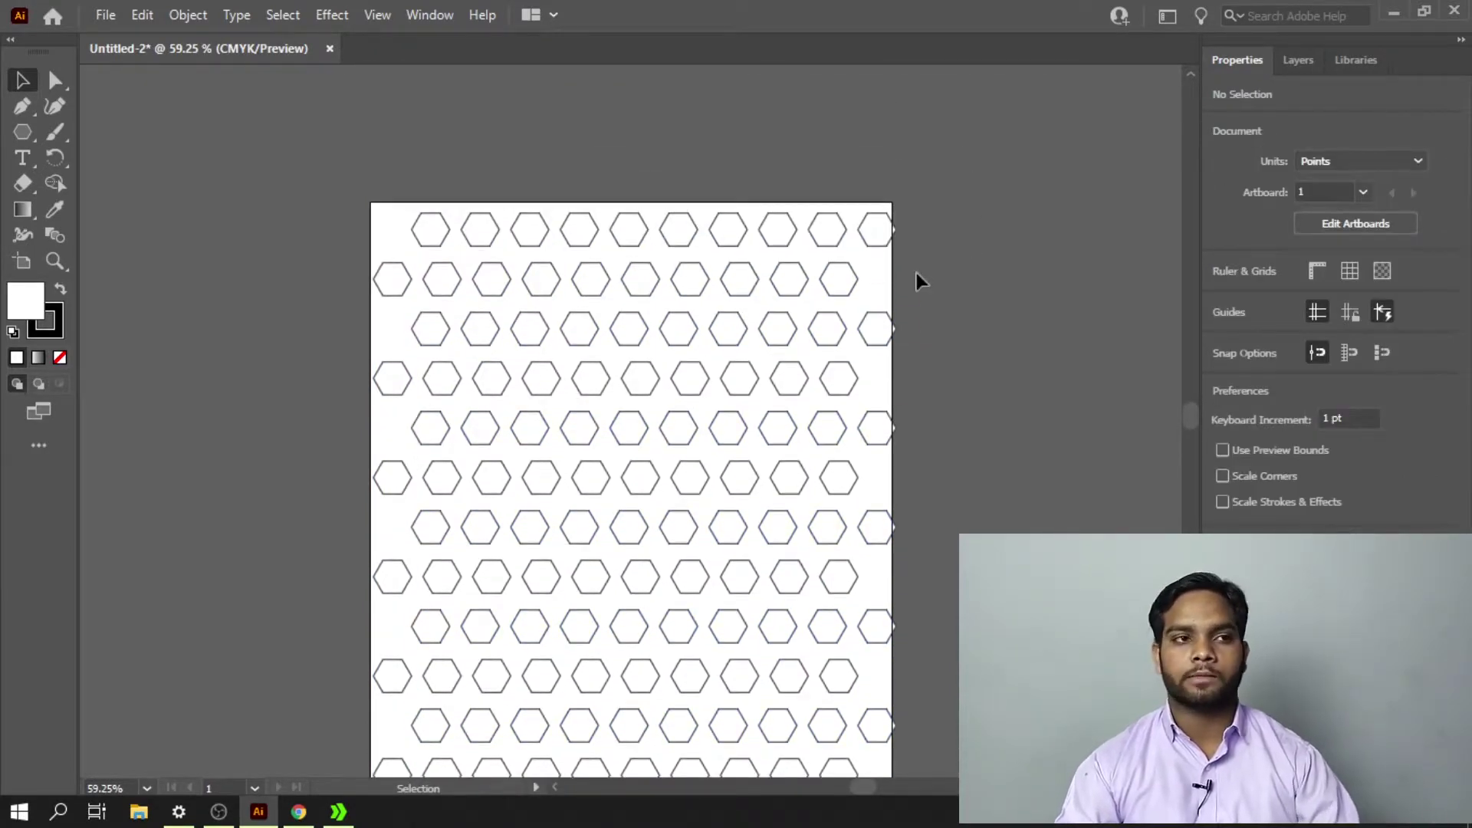
{"action": "scroll", "coordinate": [946, 296], "scroll_direction": "down", "scroll_amount": 2}
{"action": "scroll", "coordinate": [988, 306], "scroll_direction": "up", "scroll_amount": 4}
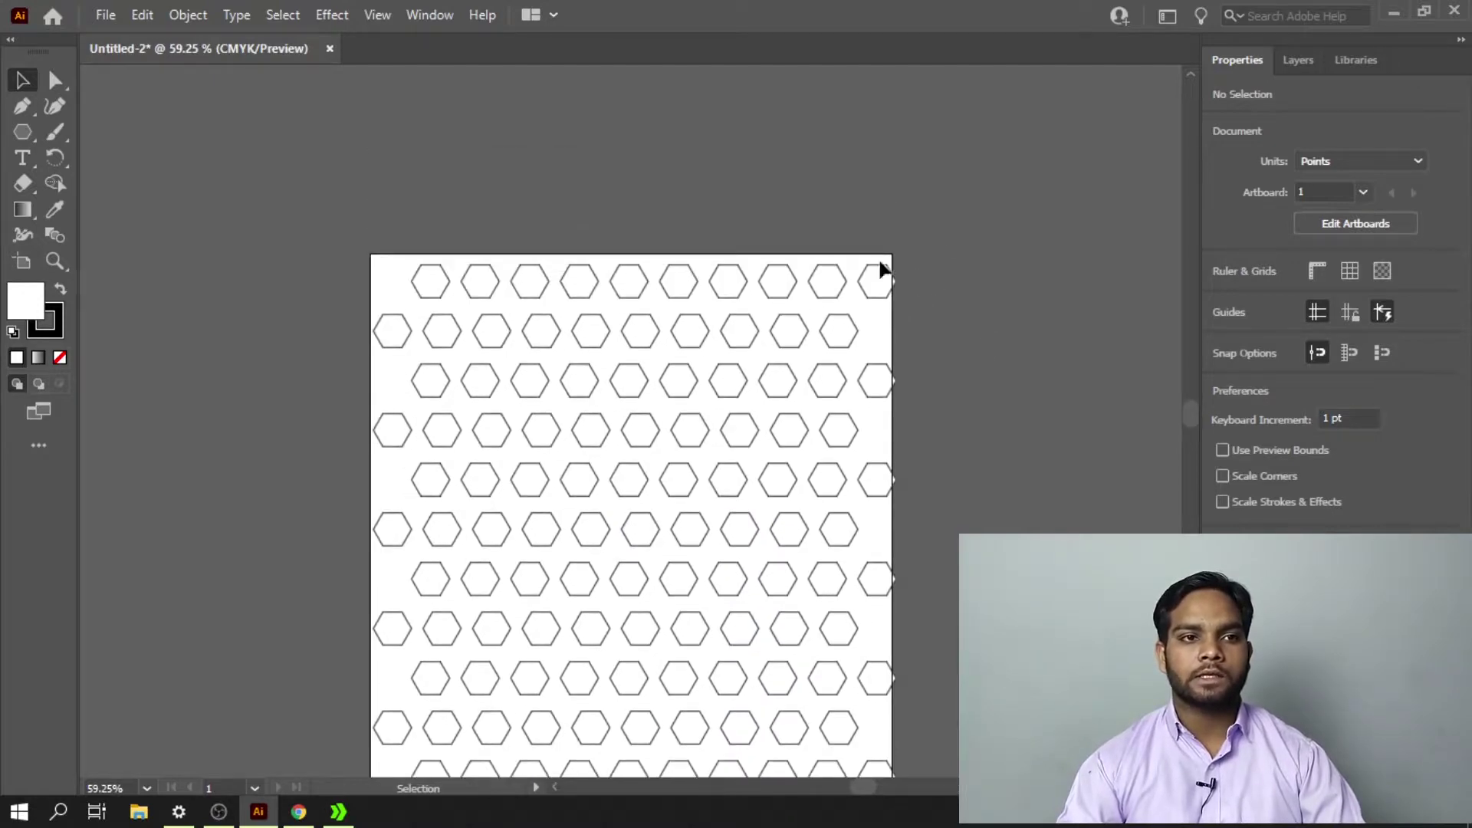
{"action": "scroll", "coordinate": [541, 509], "scroll_direction": "down", "scroll_amount": 4}
Delete all the hexagons and draw a circle about 57 pt in diameter in the artboard's upper-left corner.
{"action": "key", "text": "ctrl+a"}
{"action": "scroll", "coordinate": [383, 751], "scroll_direction": "down", "scroll_amount": 3}
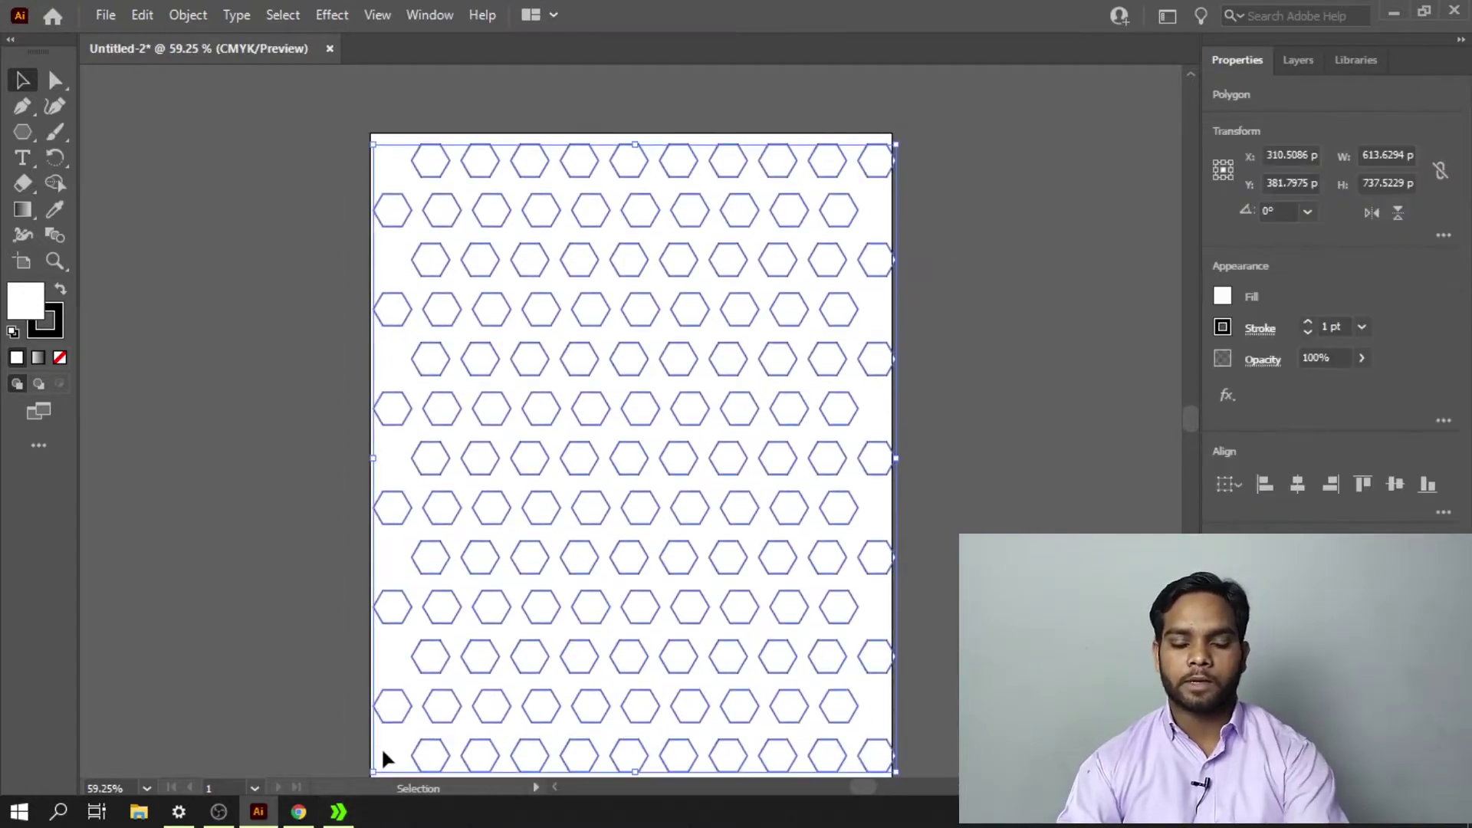
{"action": "key", "text": "Delete"}
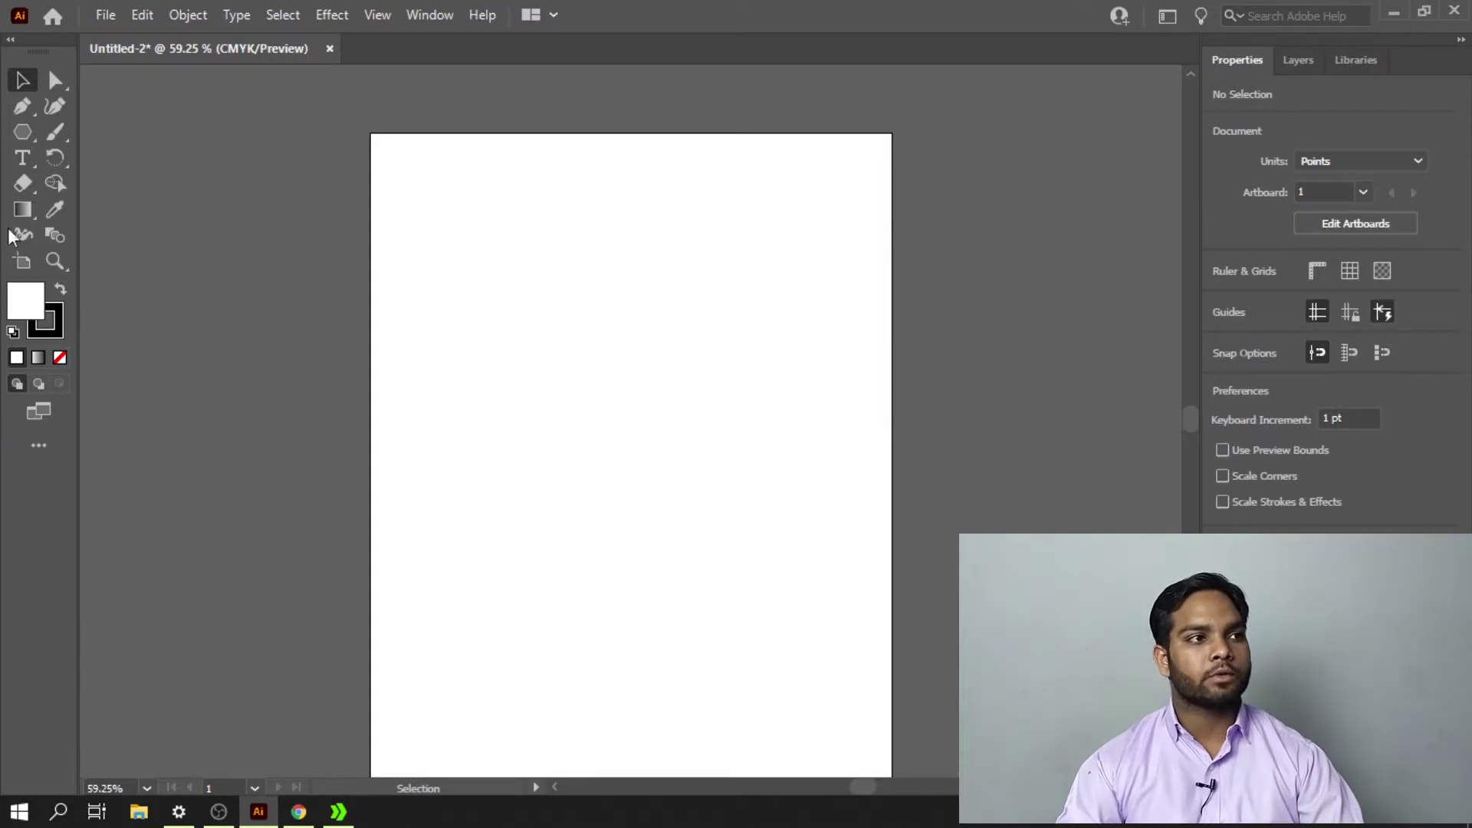
{"action": "right_click", "coordinate": [28, 133]}
{"action": "left_click", "coordinate": [96, 167]}
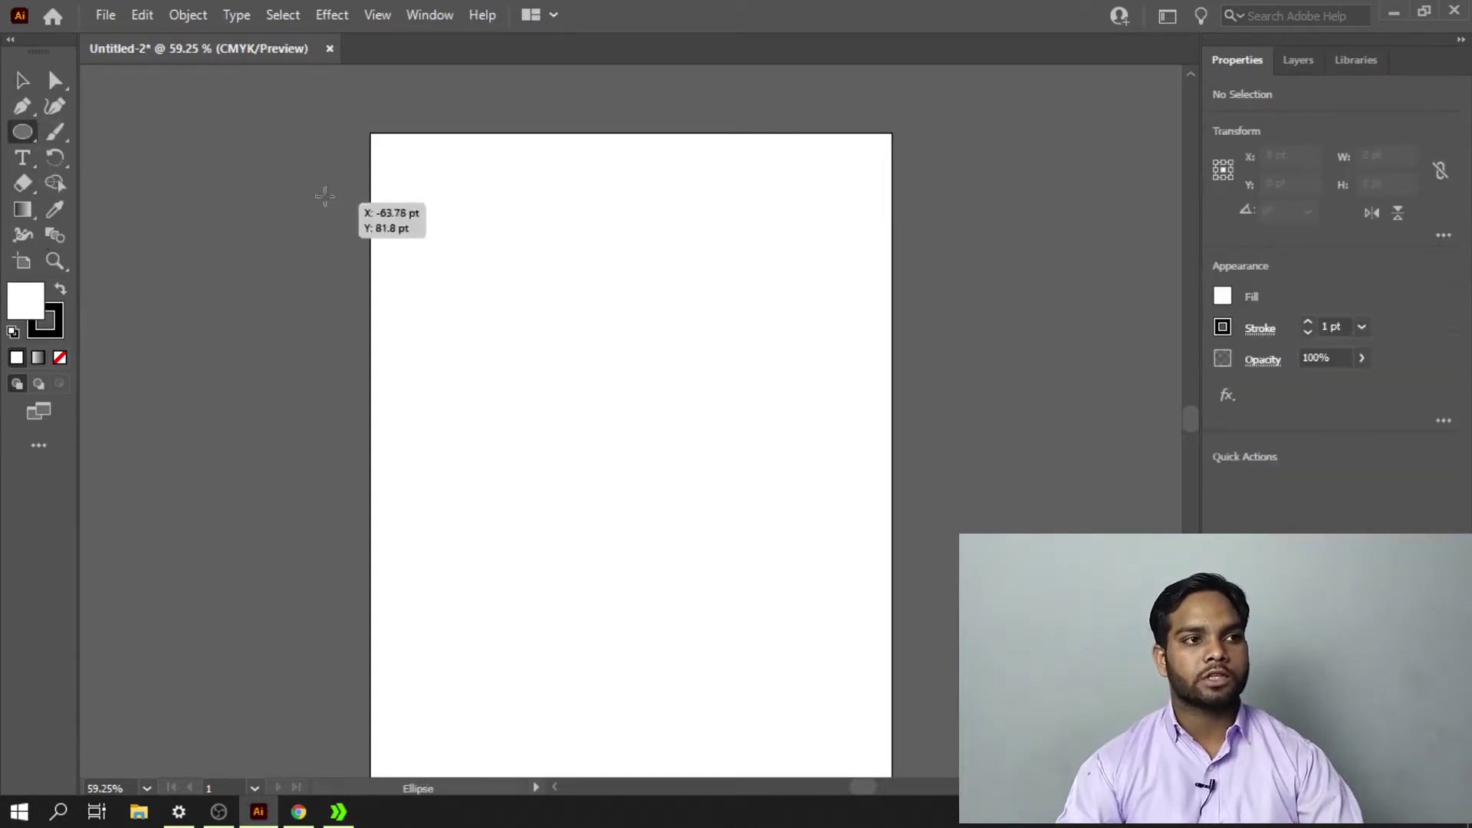
{"action": "left_click_drag", "start_coordinate": [393, 170], "coordinate": [445, 221]}
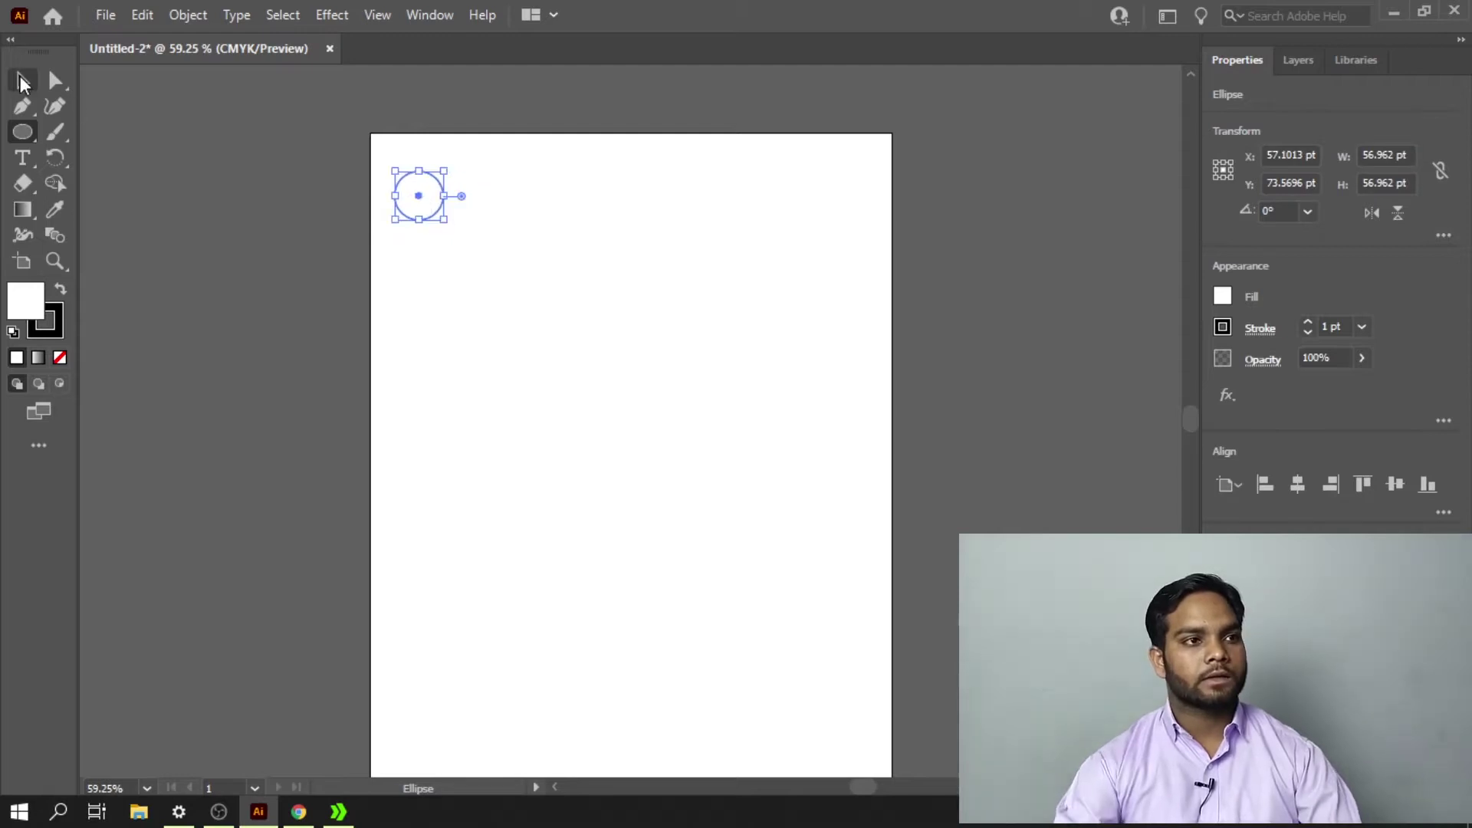
Duplicate the circle about 73 pt to the right and repeat the copy six times to make a row of eight.
{"action": "key", "text": "v"}
{"action": "left_click_drag", "start_coordinate": [425, 210], "coordinate": [483, 207]}
{"action": "key", "text": "ctrl+d"}
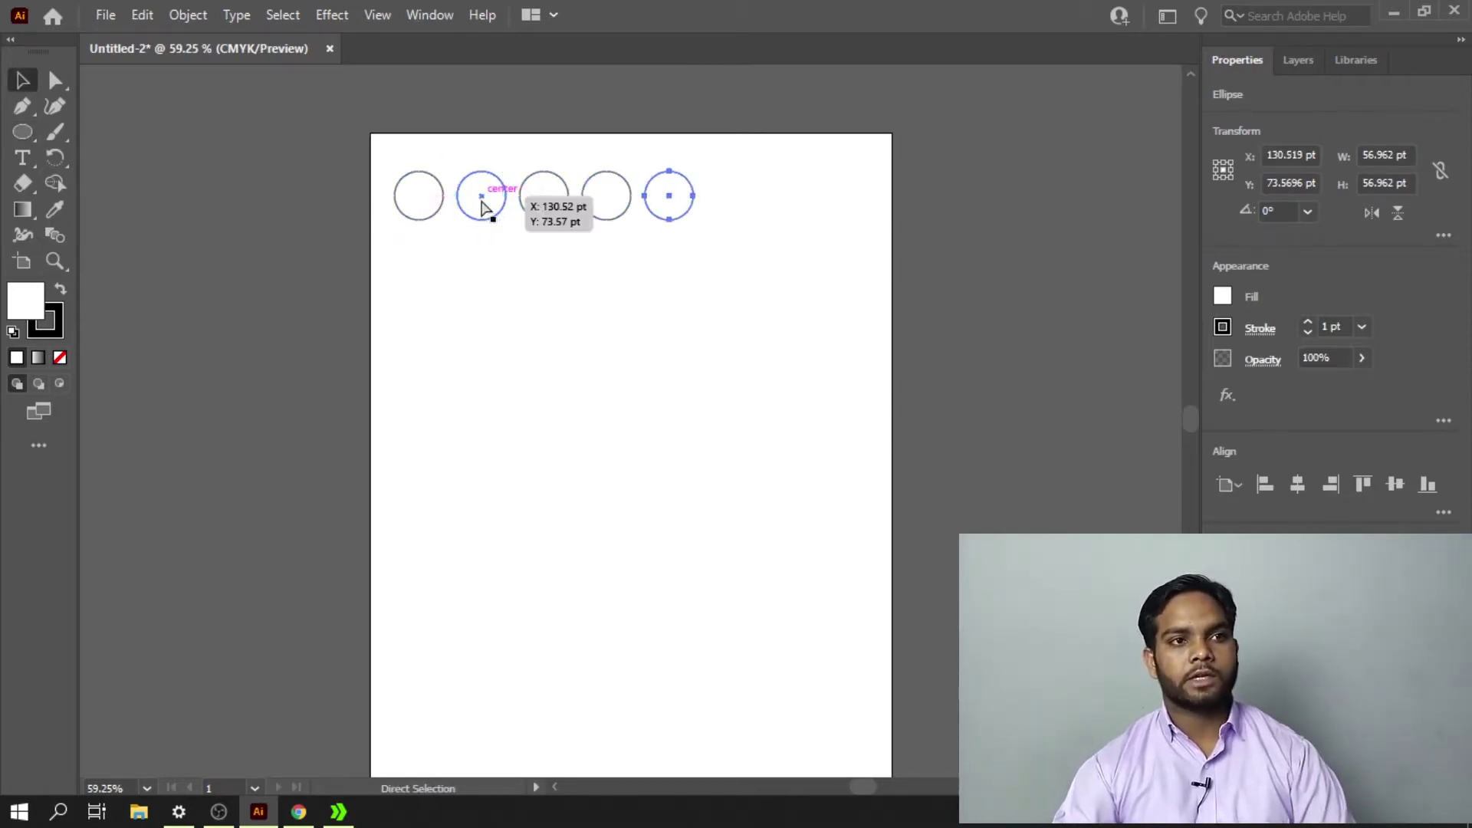
{"action": "key", "text": "ctrl+d"}
{"action": "key", "text": "ctrl+d"}
{"action": "key", "text": "ctrl+d"}
{"action": "left_click", "coordinate": [887, 126]}
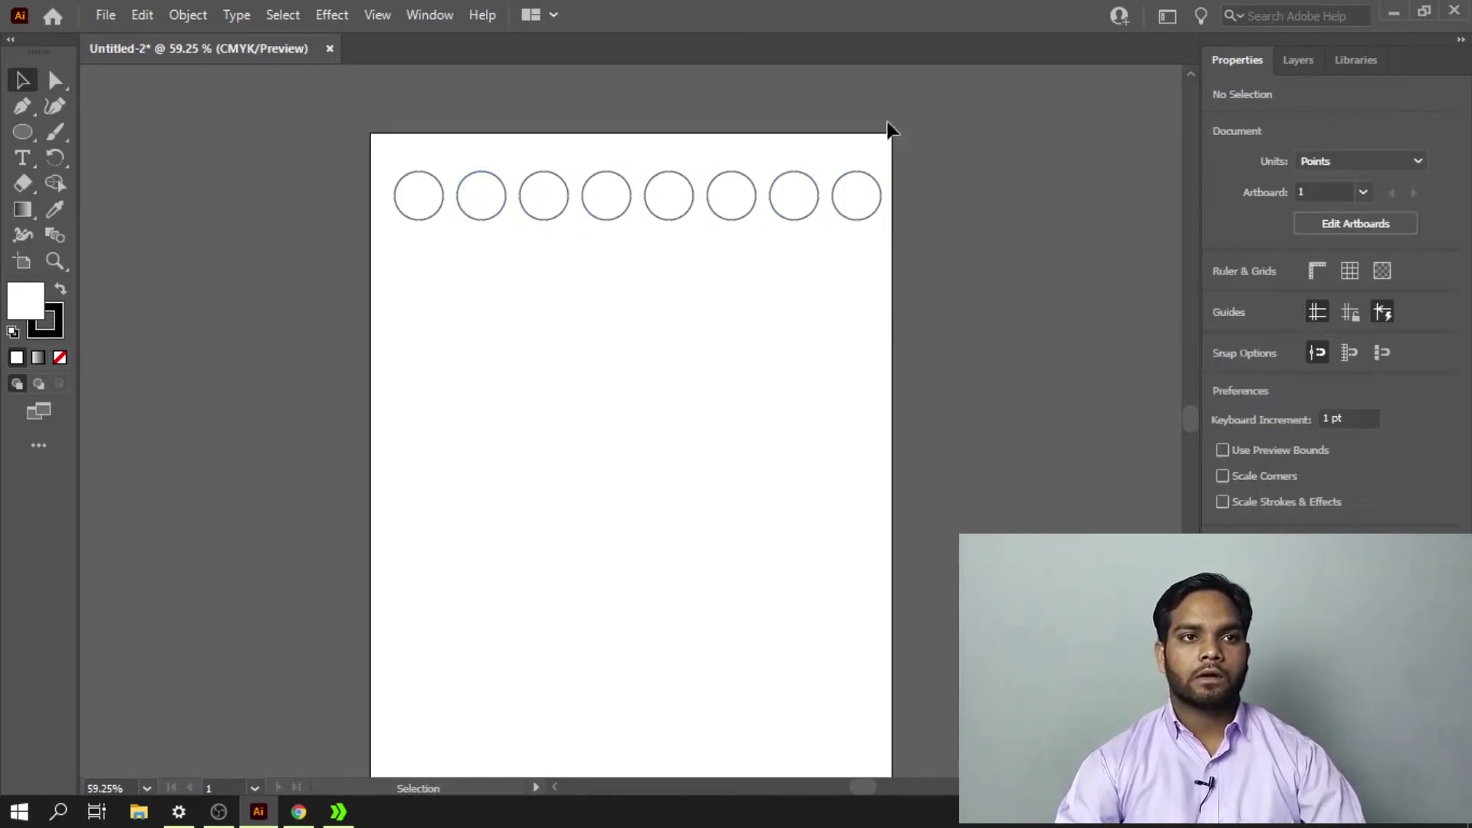
Select the row of circles, duplicate it about 70 pt down and 8 pt right, and repeat the copy ten times to make twelve slanting rows.
{"action": "left_click_drag", "start_coordinate": [668, 230], "coordinate": [436, 262]}
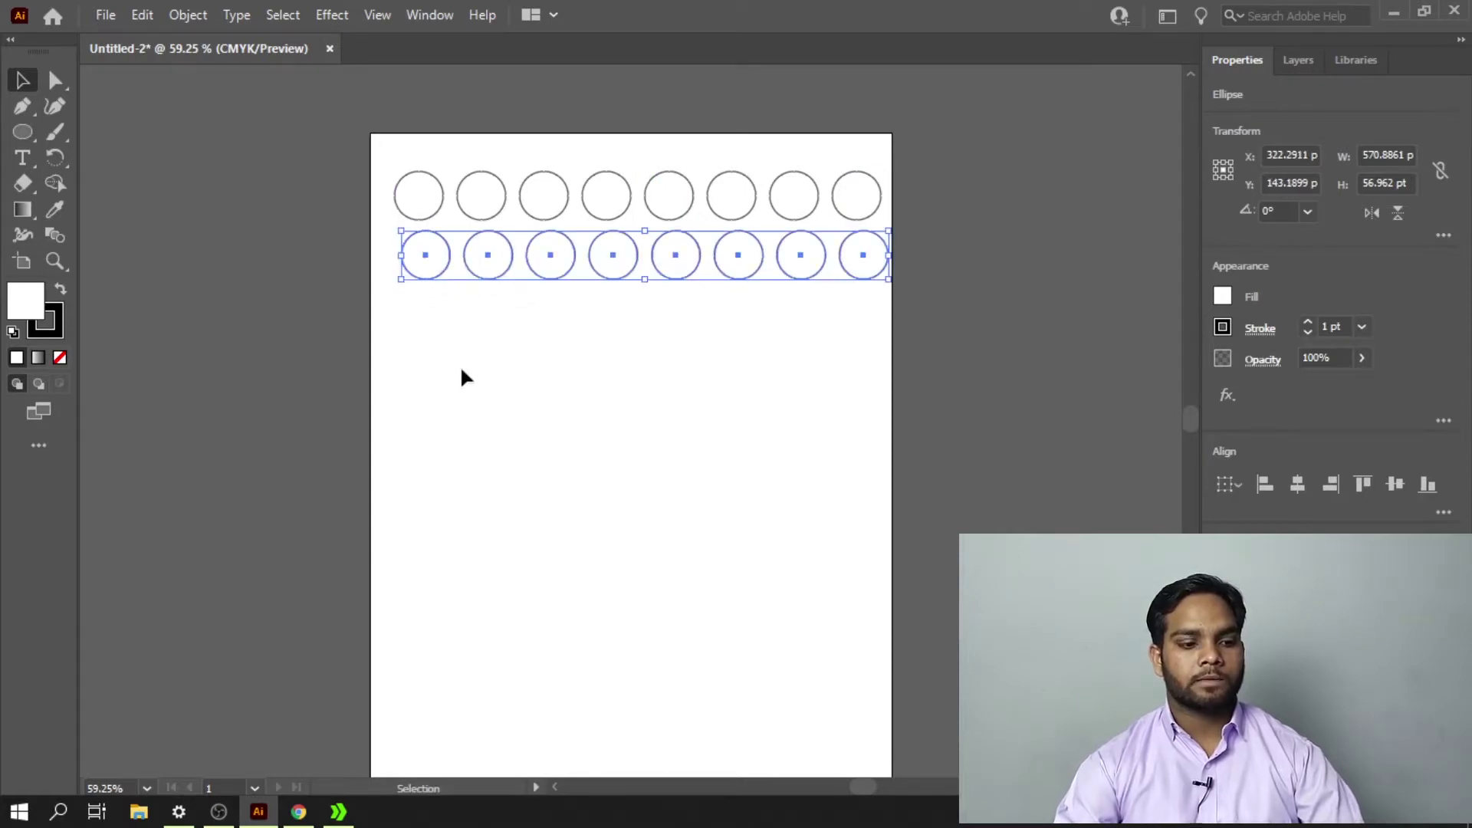
{"action": "key", "text": "ctrl+d"}
{"action": "key", "text": "ctrl+d"}
{"action": "key", "text": "ctrl+d"}
{"action": "key", "text": "ctrl+d"}
{"action": "key", "text": "ctrl+d"}
{"action": "key", "text": "ctrl+d"}
{"action": "key", "text": "ctrl+d"}
{"action": "key", "text": "ctrl+d"}
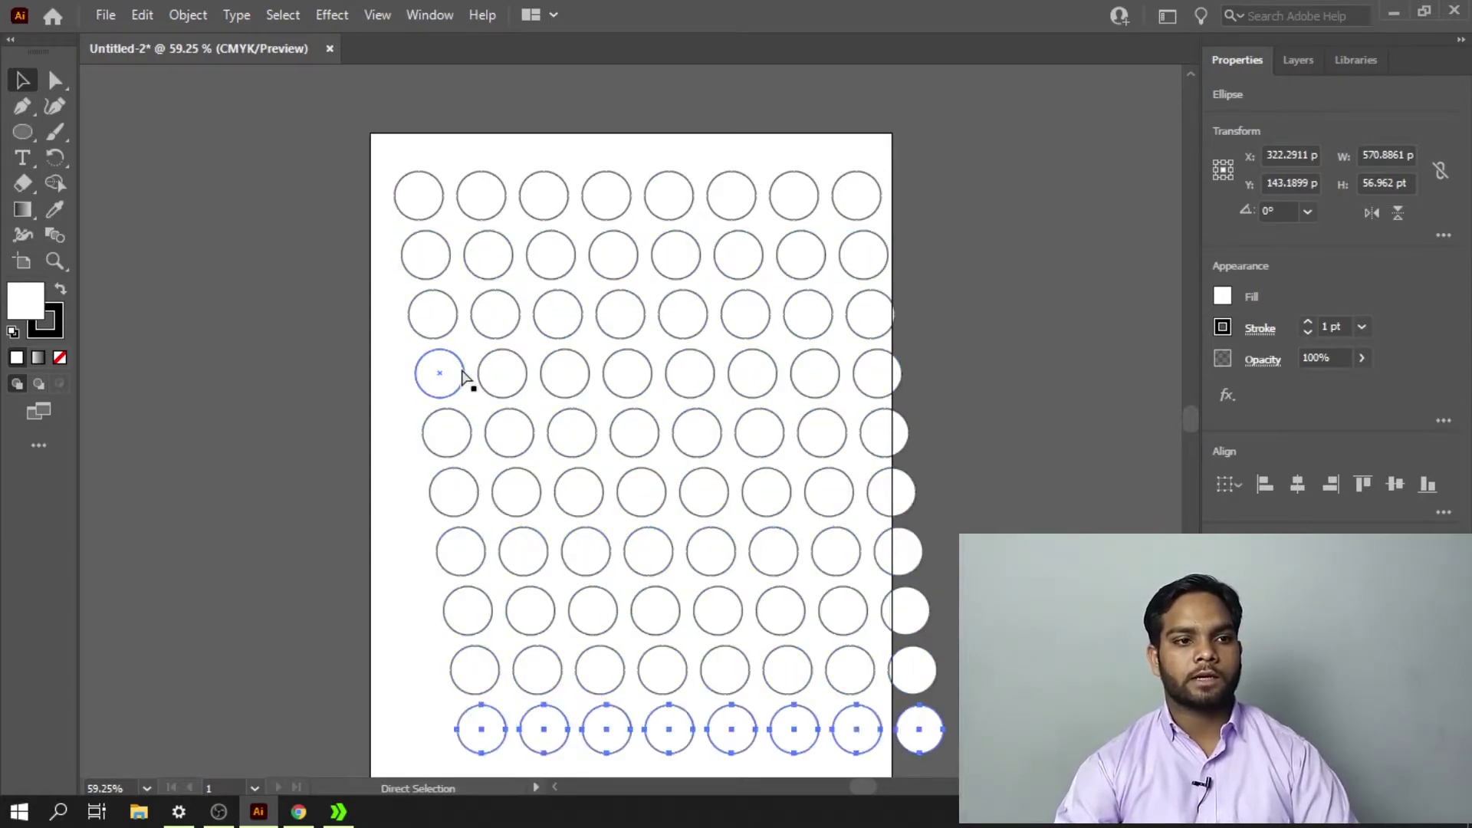
{"action": "key", "text": "ctrl+d"}
{"action": "key", "text": "ctrl+d"}
{"action": "scroll", "coordinate": [501, 371], "scroll_direction": "down", "scroll_amount": 7}
{"action": "scroll", "coordinate": [1014, 448], "scroll_direction": "up", "scroll_amount": 3}
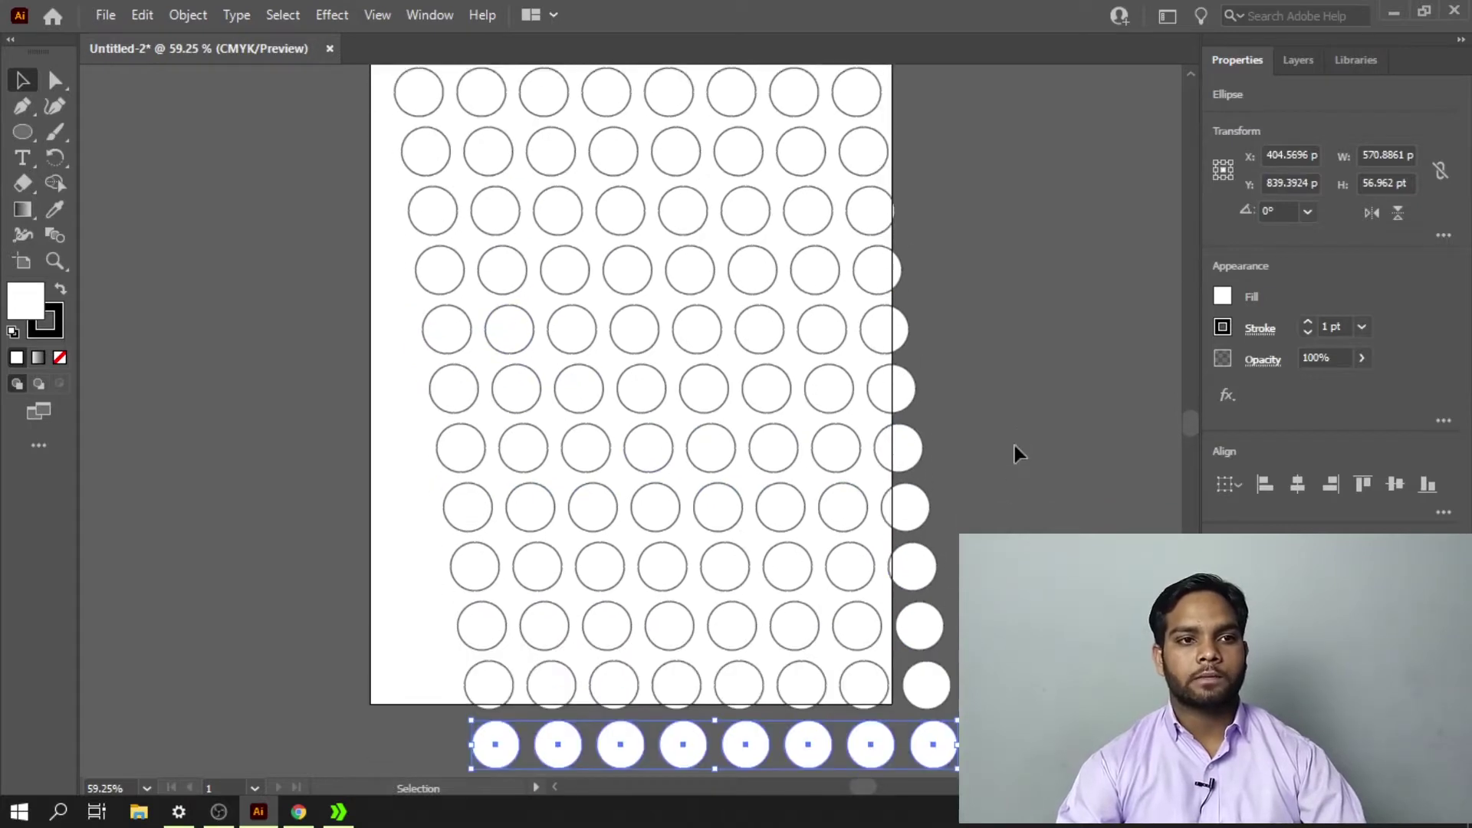
{"action": "left_click", "coordinate": [1014, 454]}
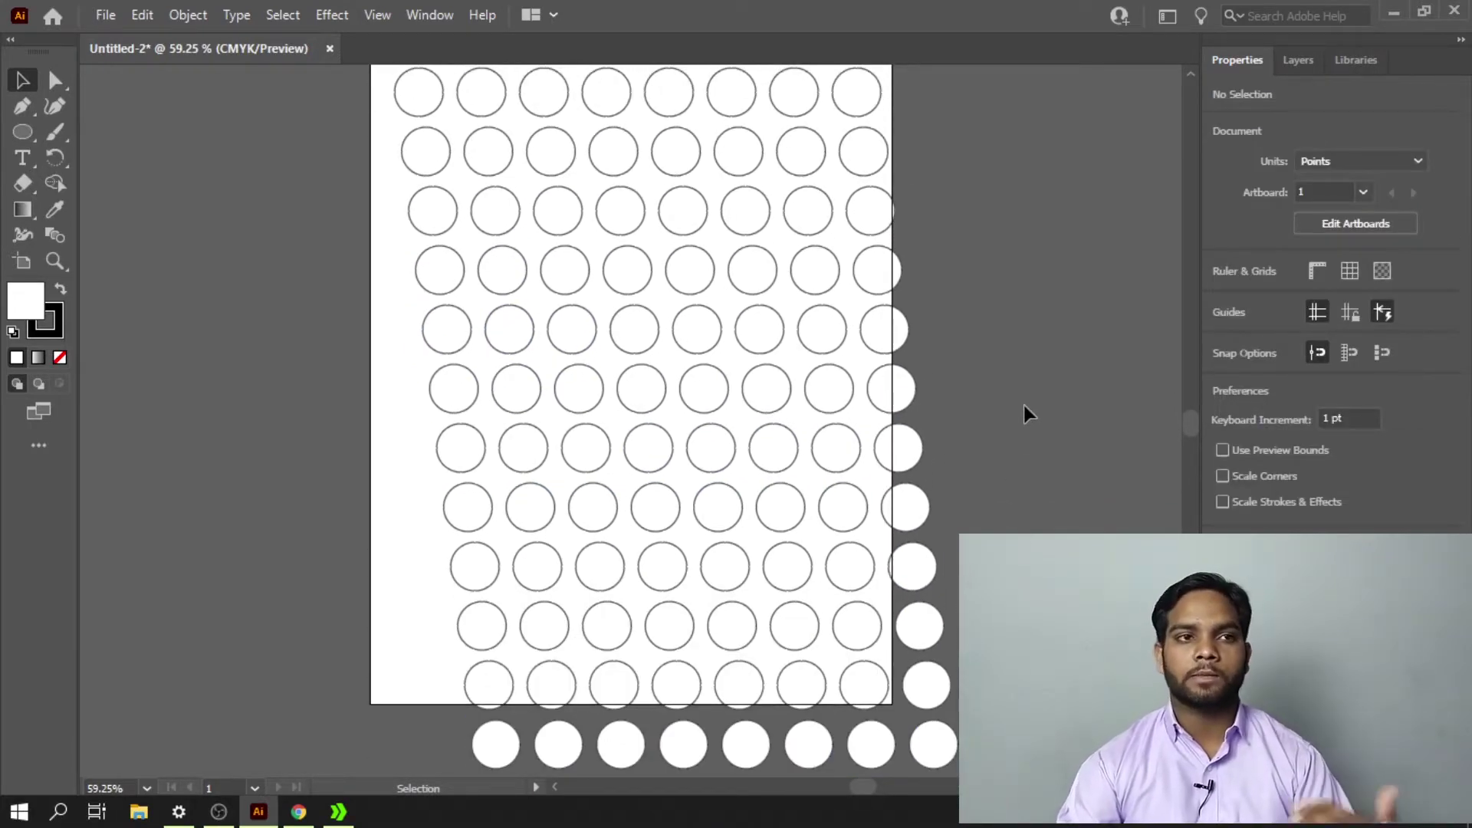